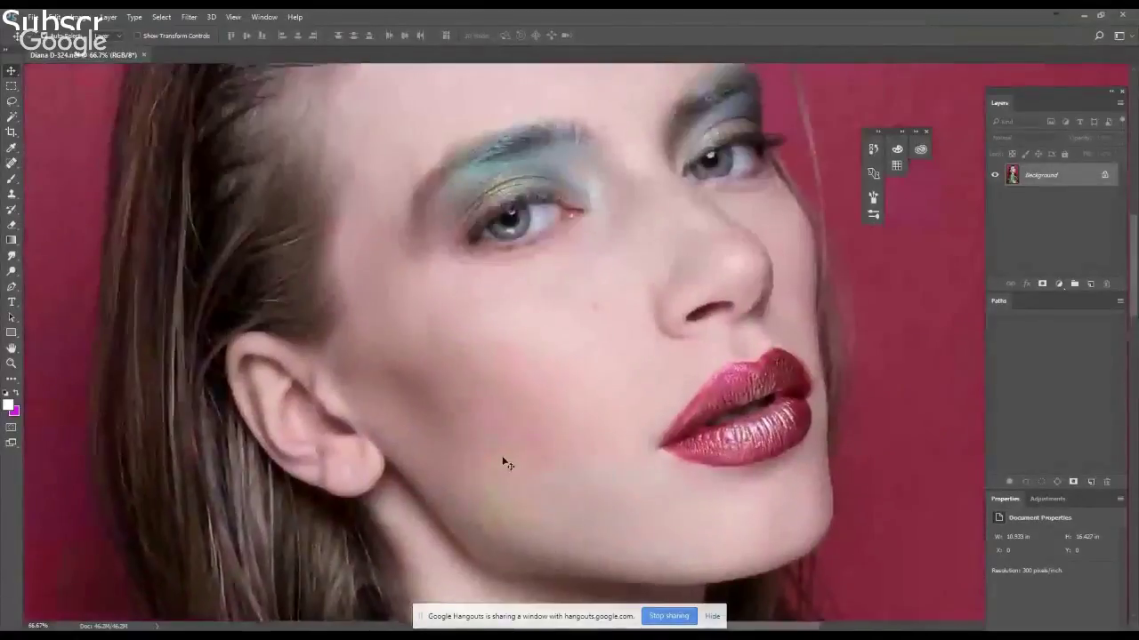
View the close-up portrait at 100% actual size
key("ctrl+1")
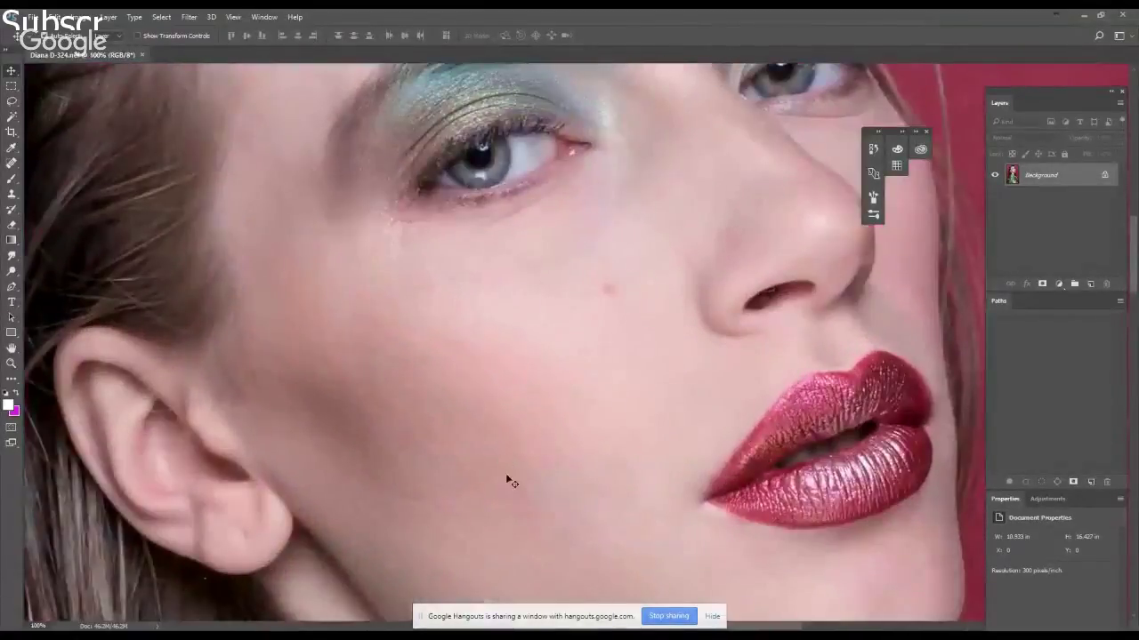
Duplicate the portrait layer and apply a 4-pixel High Pass to the top copy
left_click(263, 16)
key("Escape")
key("ctrl+j")
key("ctrl+j")
left_click(189, 17)
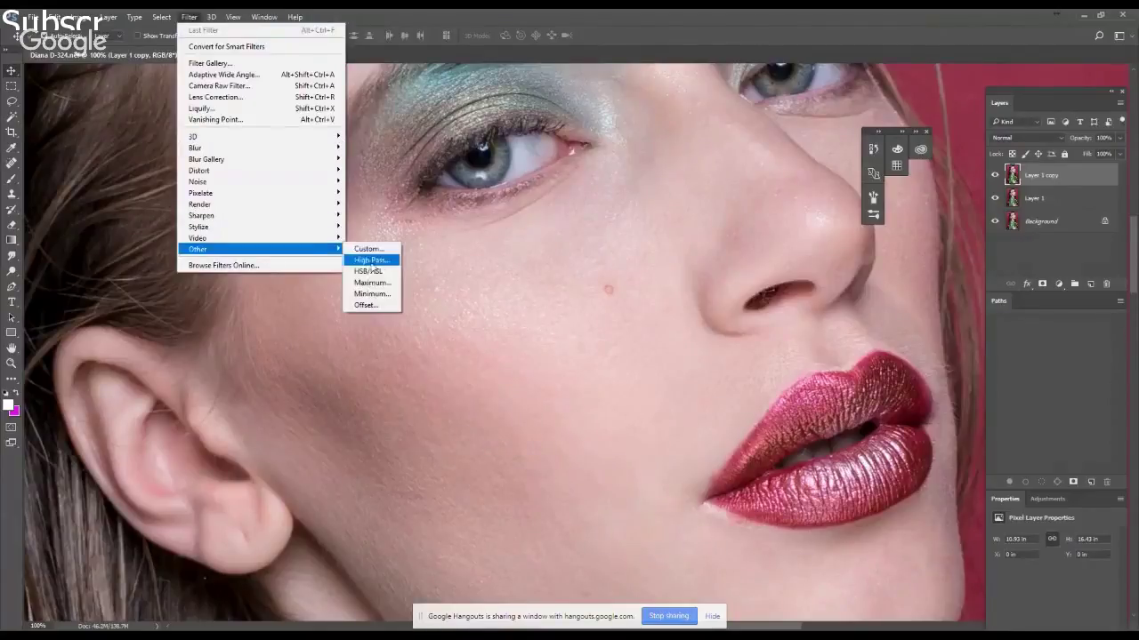
left_click(374, 257)
left_click_drag(702, 155, 700, 288)
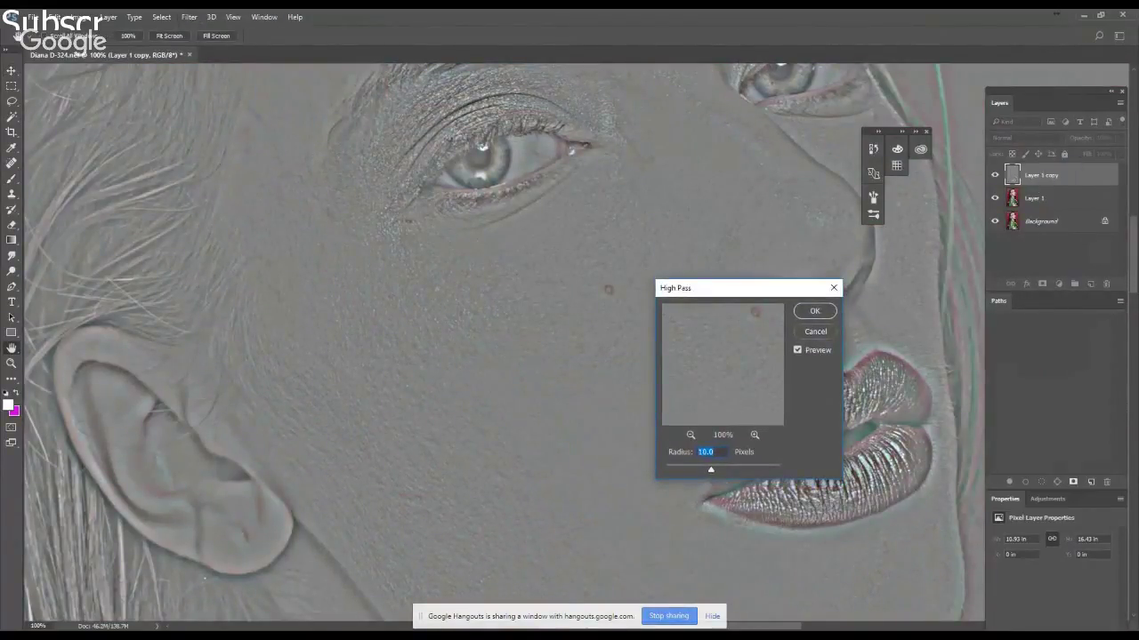
type("4")
key("Return")
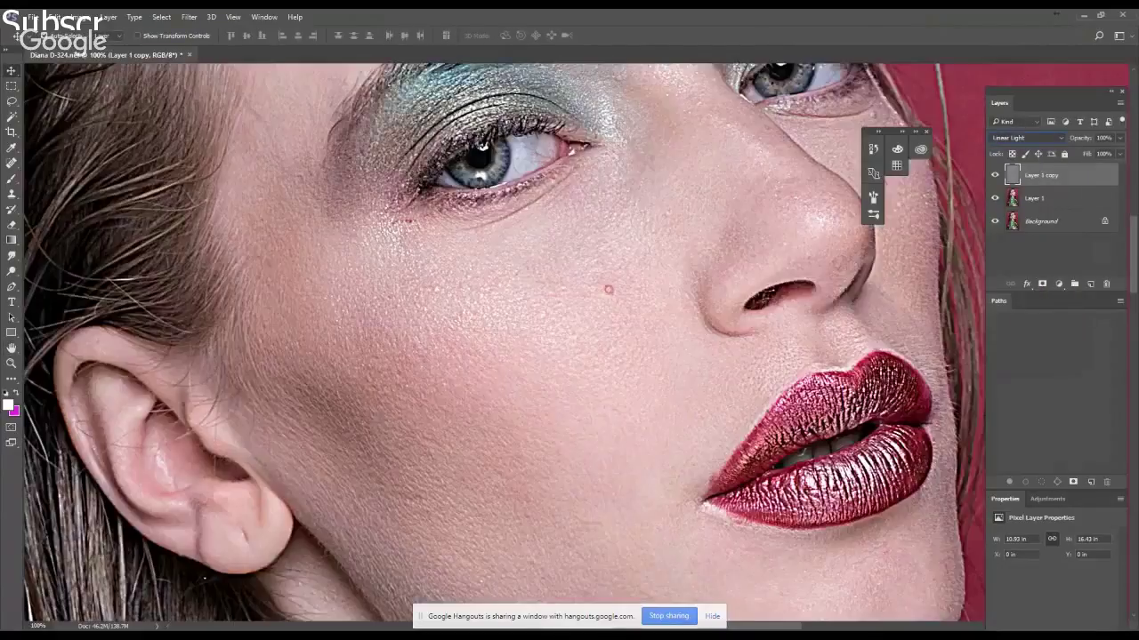
Blur the lower copy with a 4-pixel Gaussian Blur and add an empty layer
left_click(1037, 198)
left_click(189, 17)
mouse_move(195, 147)
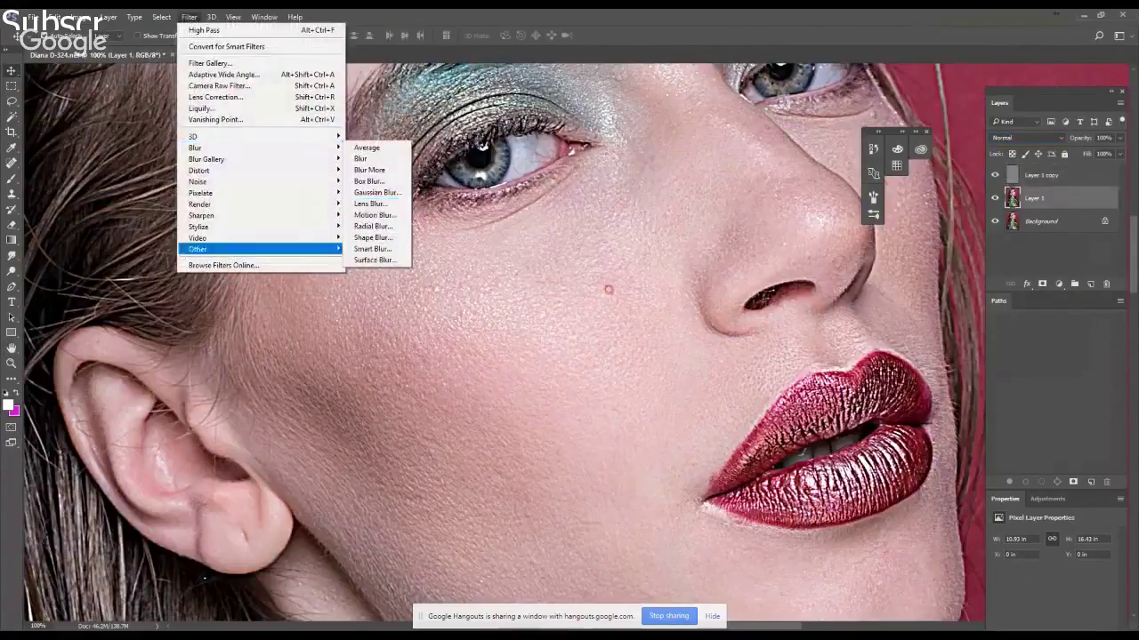
left_click(373, 184)
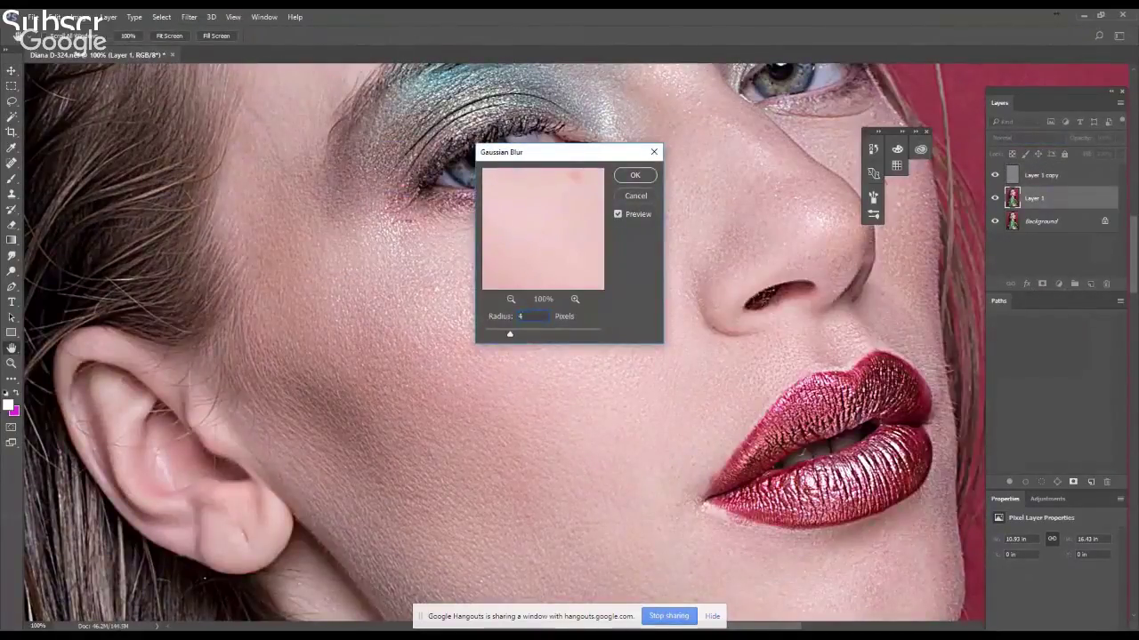
key("Return")
key("ctrl+shift+alt+n")
key("alt+bracketright")
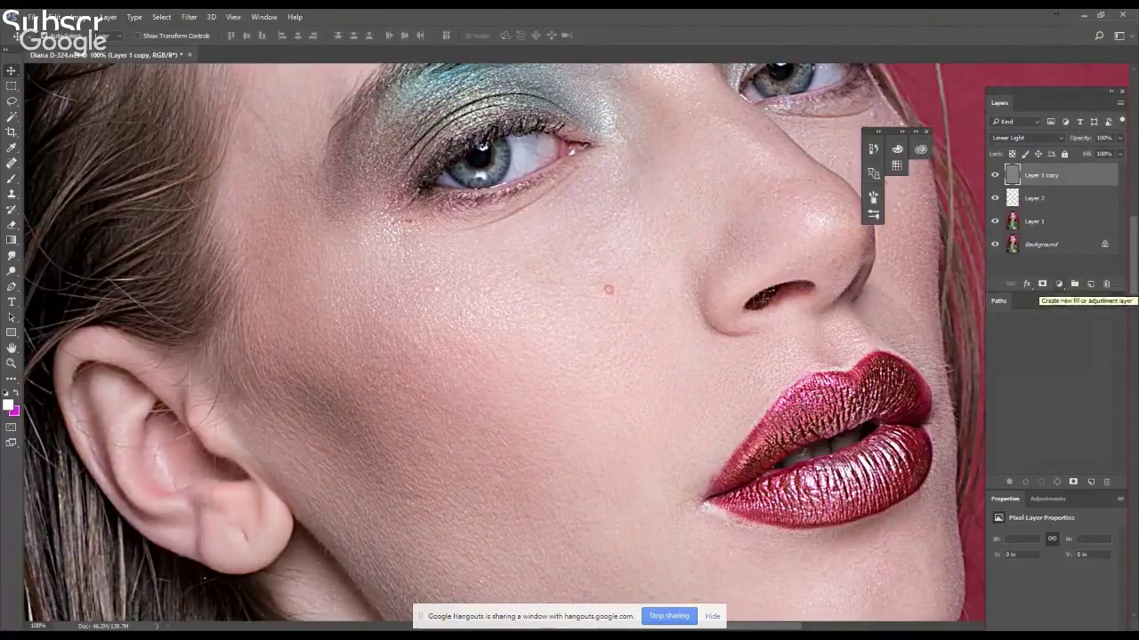
Add a Curves adjustment clipped to the detail layer, raising black and lowering white output
left_click(1058, 284)
left_click(1051, 369)
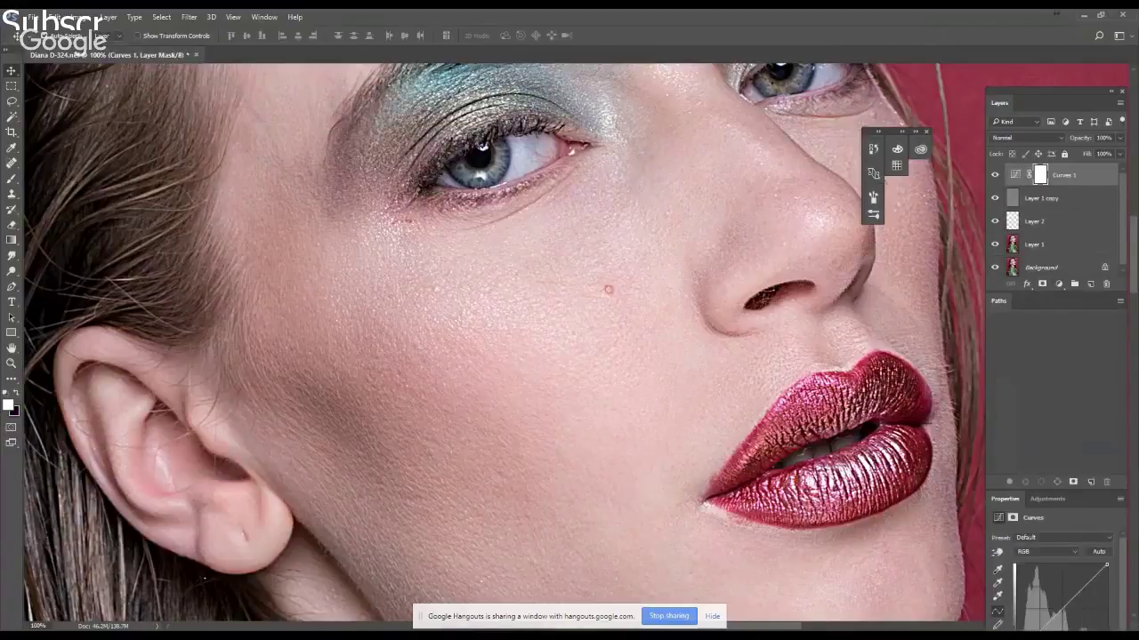
left_click_drag(1017, 501, 1016, 478)
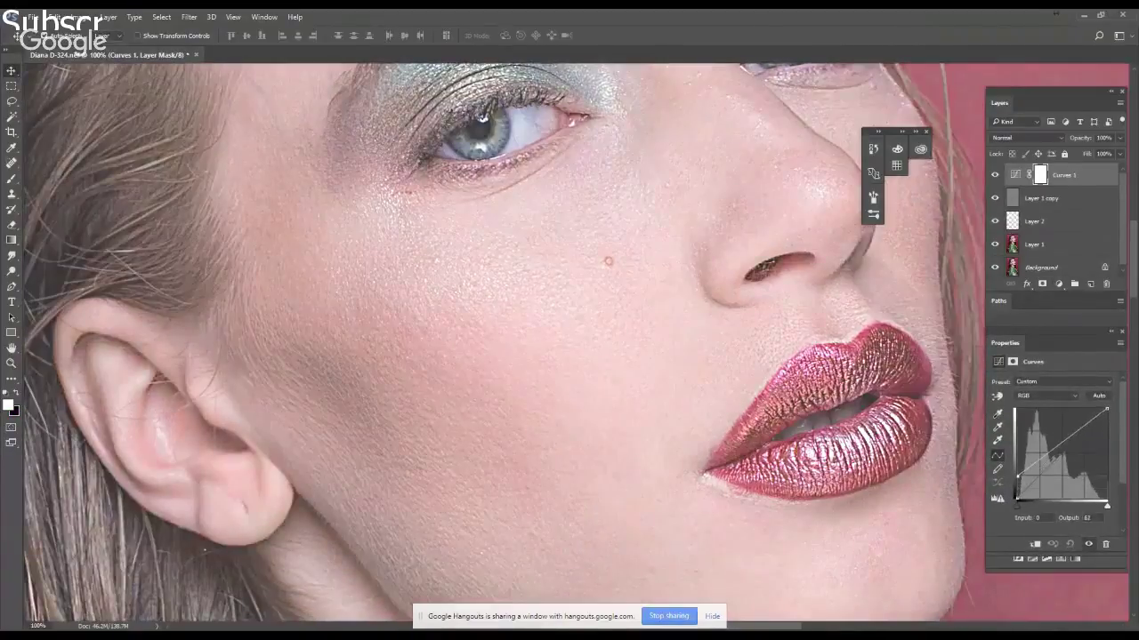
key("ctrl+alt+g")
left_click_drag(1105, 410, 1105, 431)
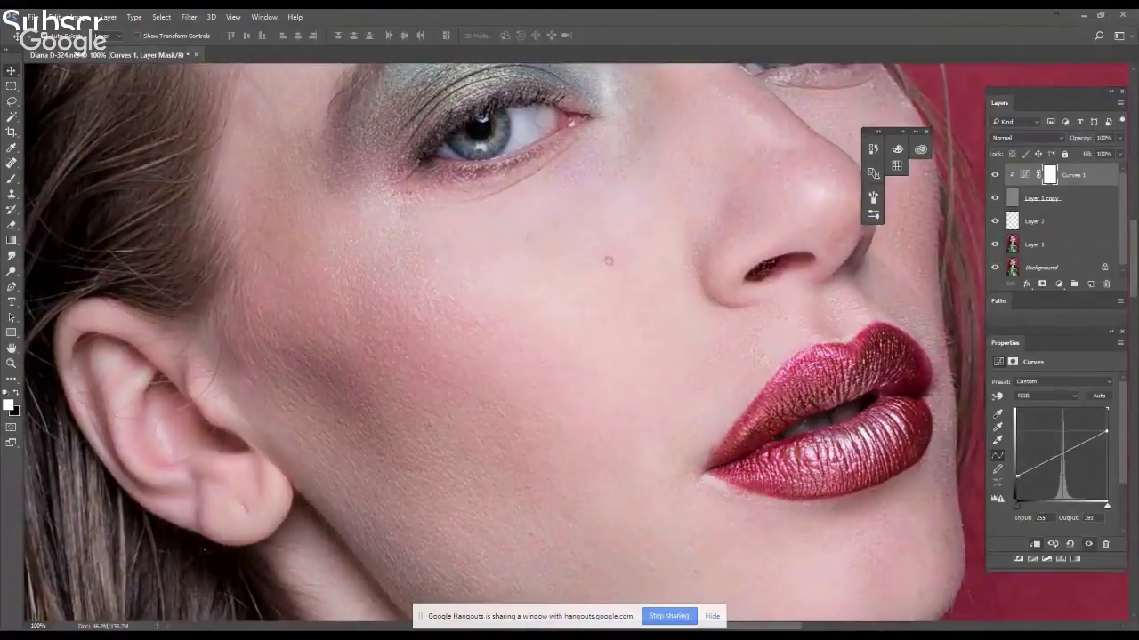
Group the retouch layers, hide the detail layer and make empty Layer 2 active
key("shift+alt+bracketleft")
key("shift+alt+bracketleft")
key("shift+alt+bracketleft")
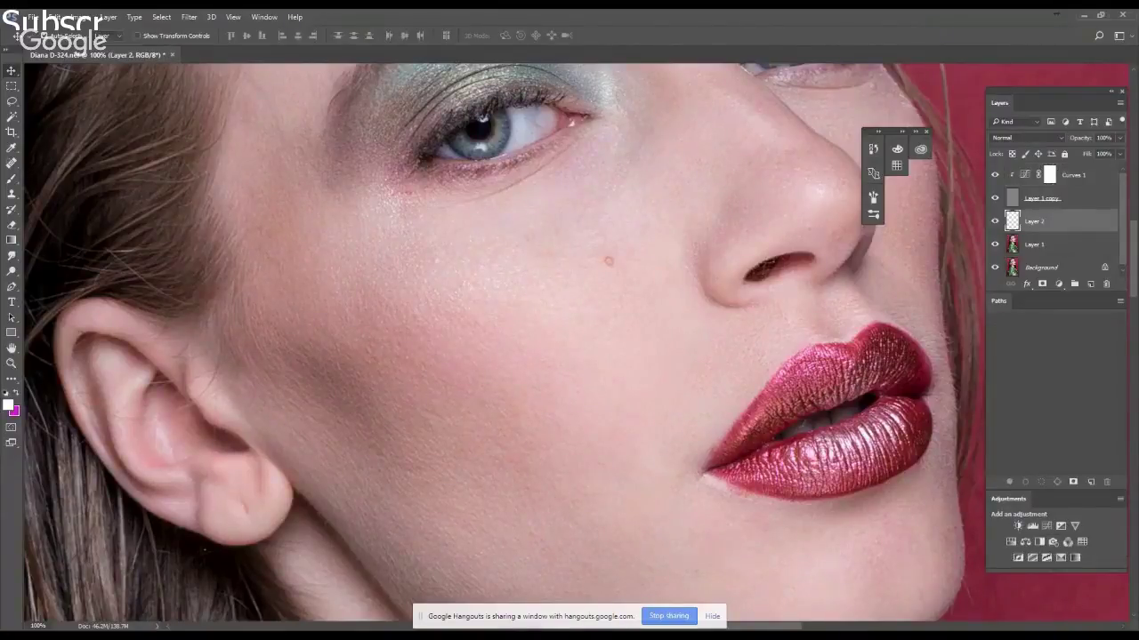
key("ctrl+g")
left_click(1042, 234)
left_click(994, 212)
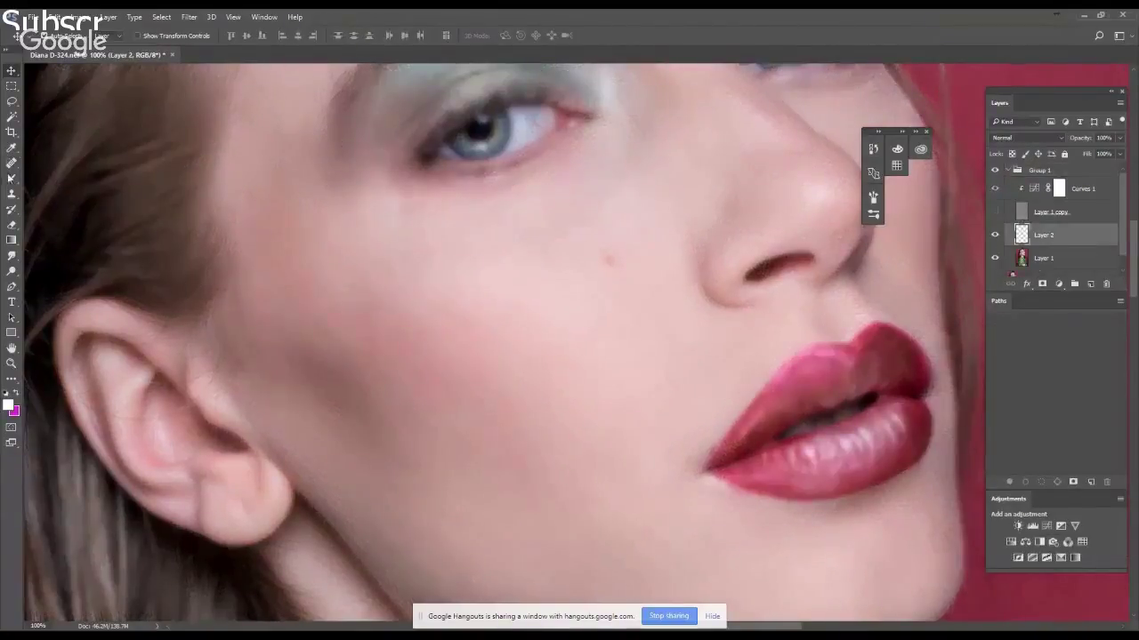
left_click(11, 162)
Choose the Healing Brush with Aligned on and Sample set to All Layers, framing the eye and nose
right_click(11, 162)
left_click(71, 174)
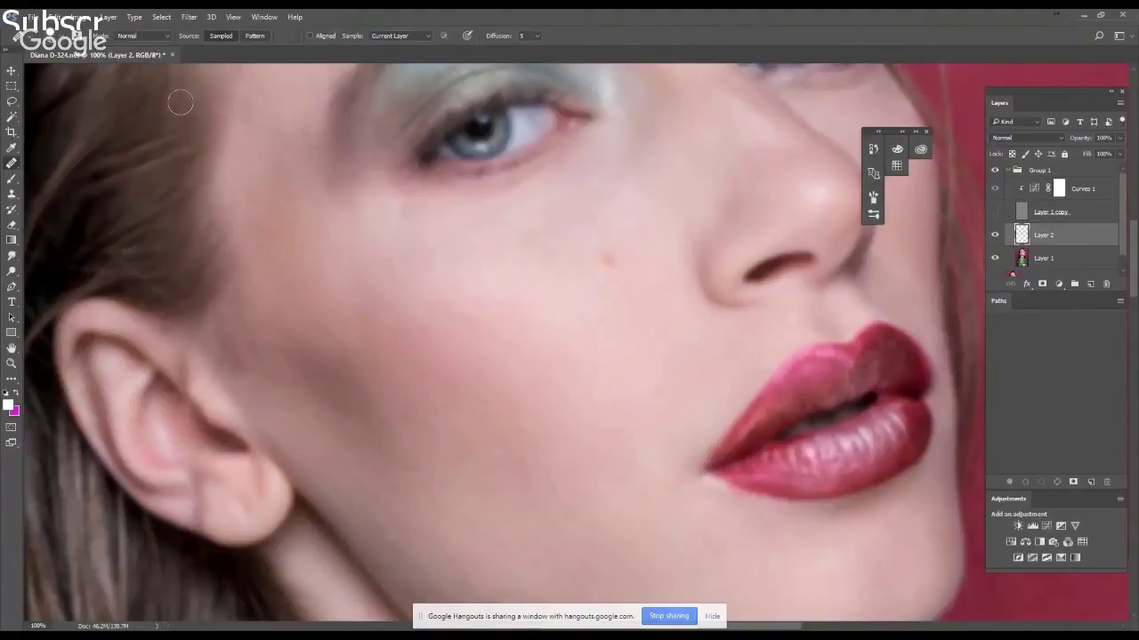
left_click(329, 37)
left_click(400, 36)
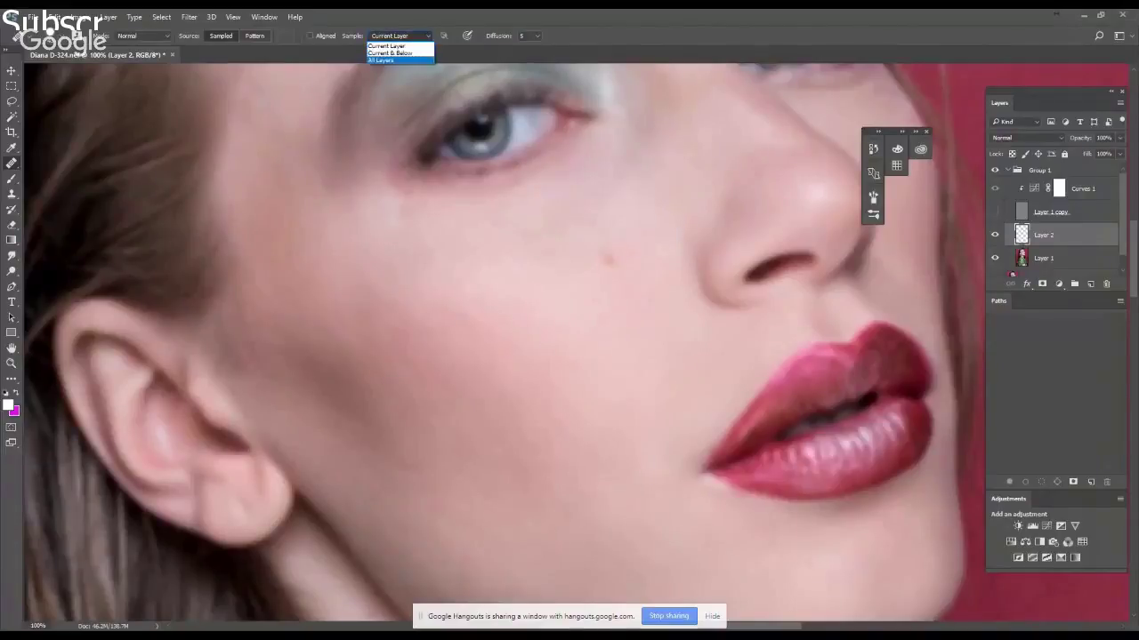
left_click(391, 59)
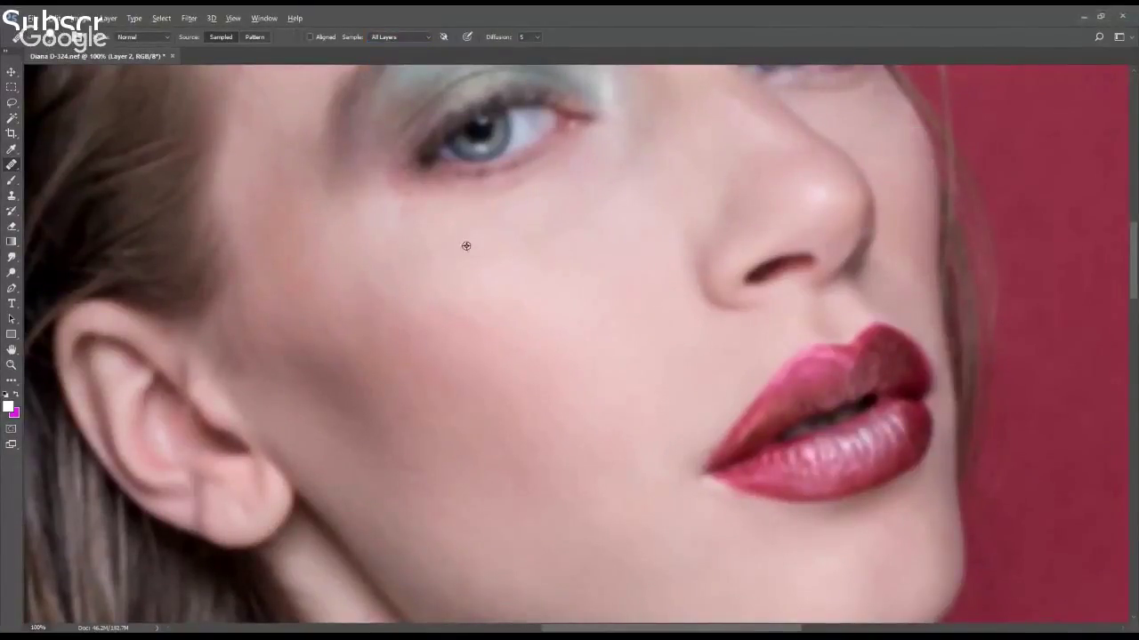
scroll(590, 348, "down", 2)
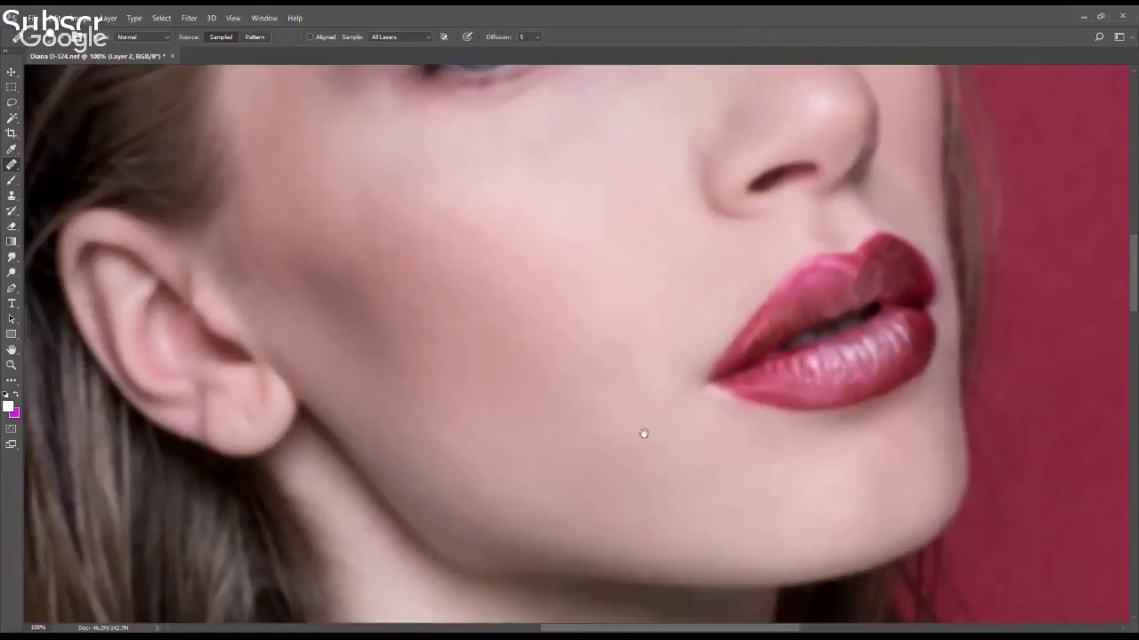
left_click_drag(643, 434, 437, 483)
scroll(421, 367, "up", 2)
scroll(544, 389, "up", 4)
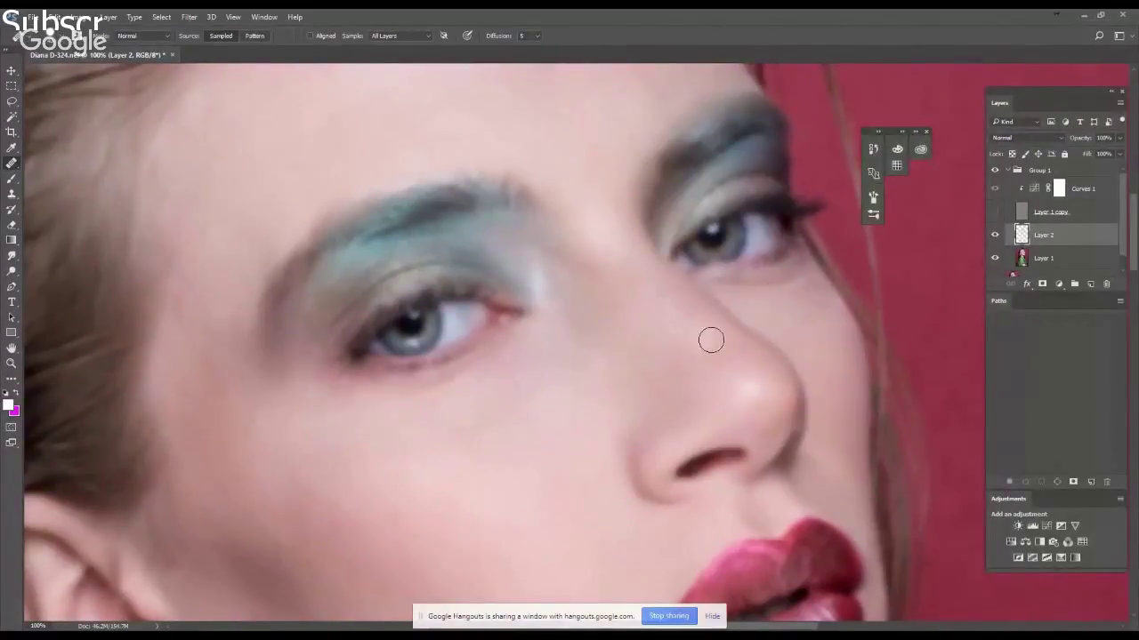
Heal blotches across the neck and face skin on Layer 2, undoing one stroke
scroll(440, 228, "up", 3)
scroll(264, 361, "left", 3)
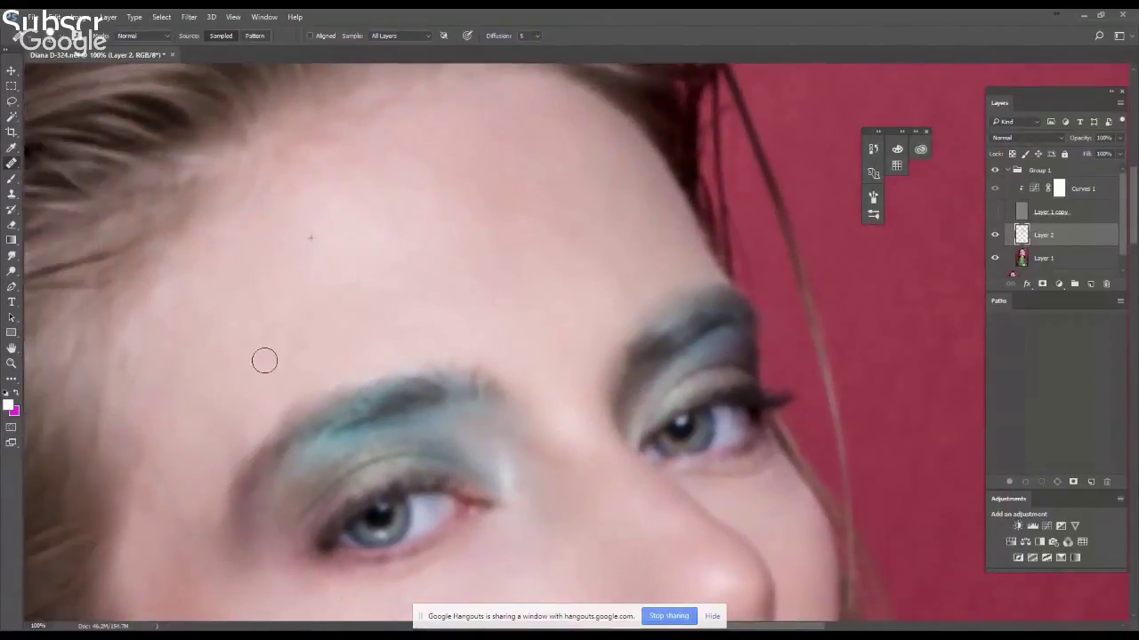
scroll(188, 376, "down", 3)
scroll(359, 290, "left", 3)
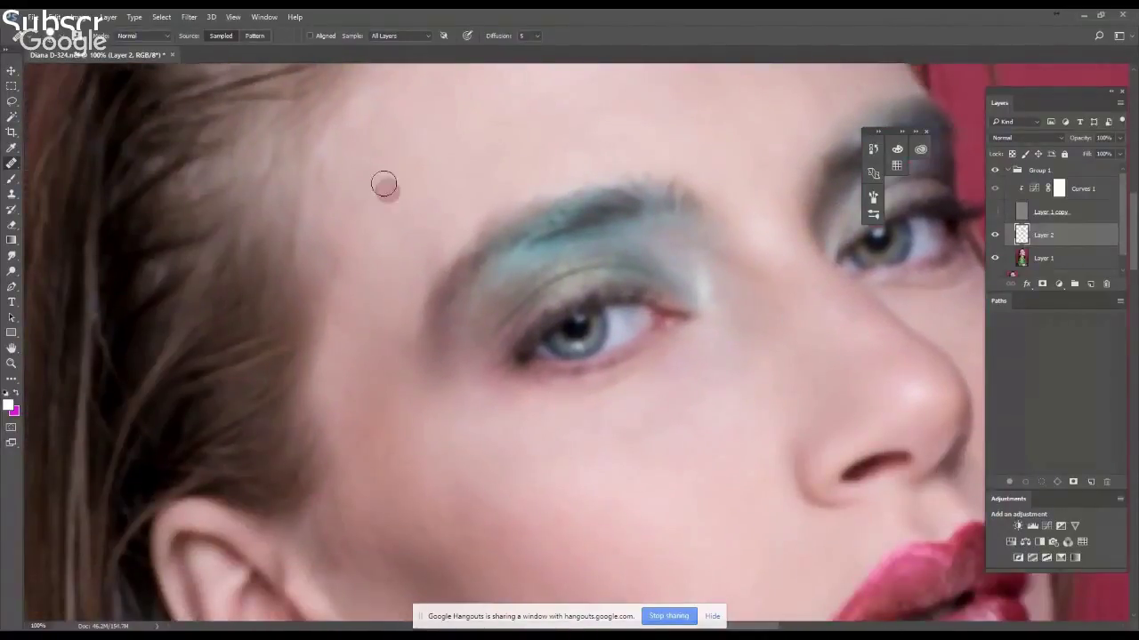
scroll(363, 142, "down", 5)
scroll(358, 181, "right", 3)
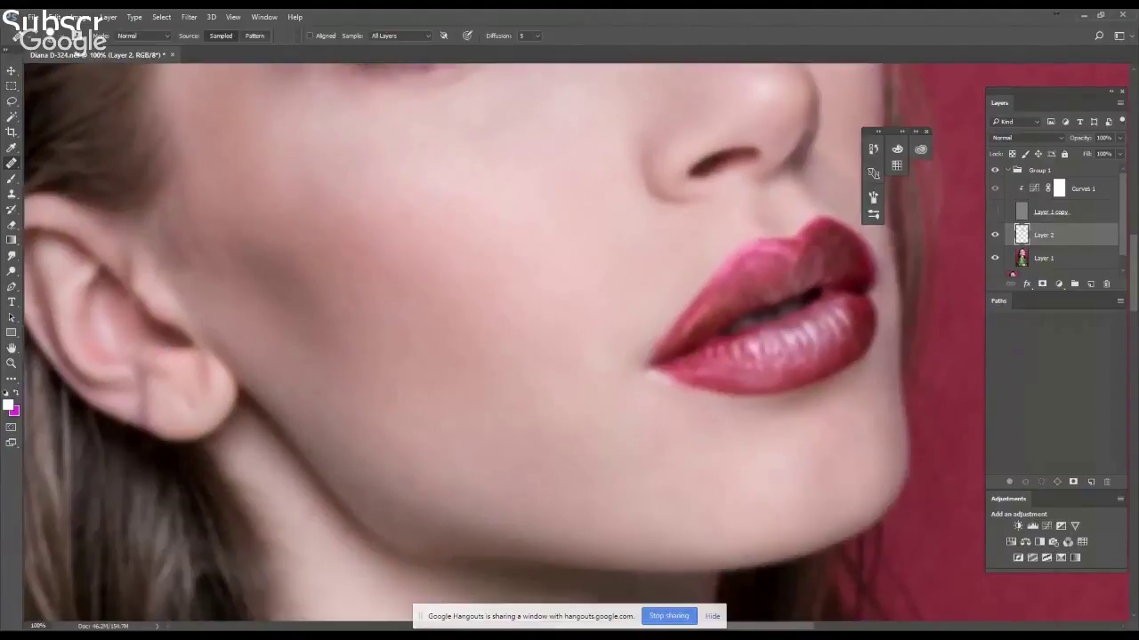
key("ctrl+z")
key("ctrl+z")
scroll(474, 132, "up", 2)
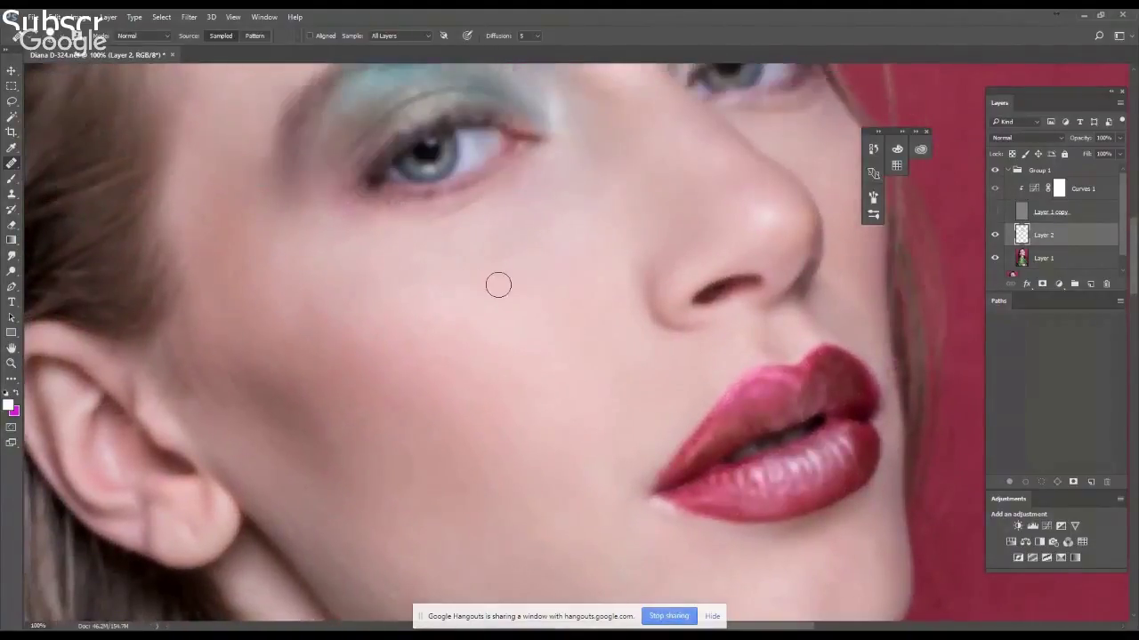
scroll(498, 282, "up", 3)
scroll(498, 282, "right", 2)
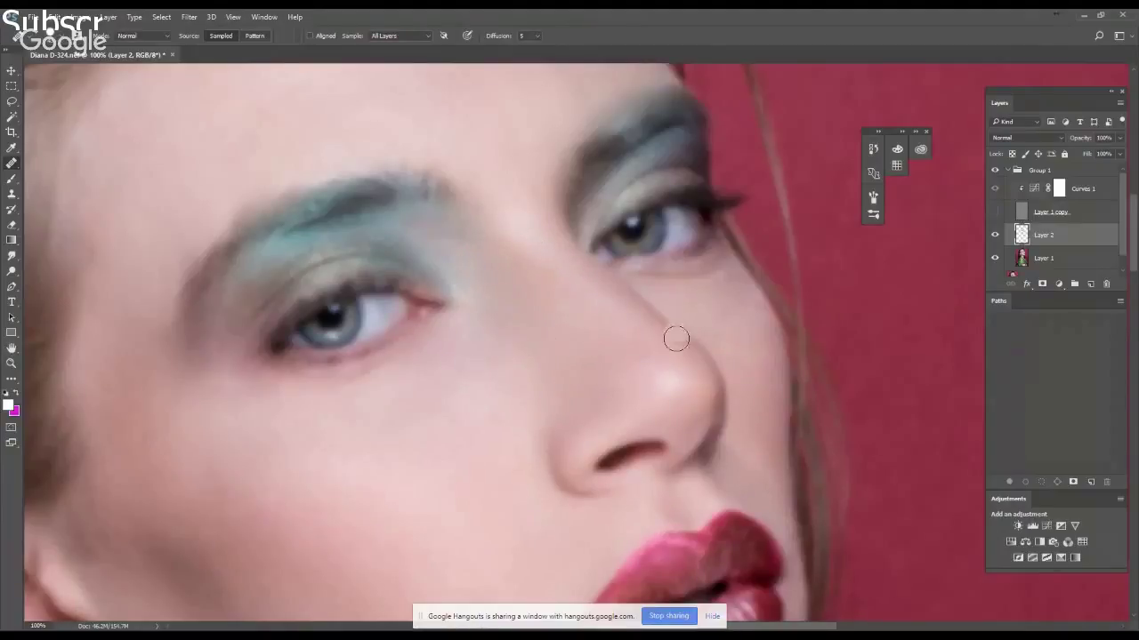
scroll(451, 300, "down", 3)
scroll(451, 300, "right", 1)
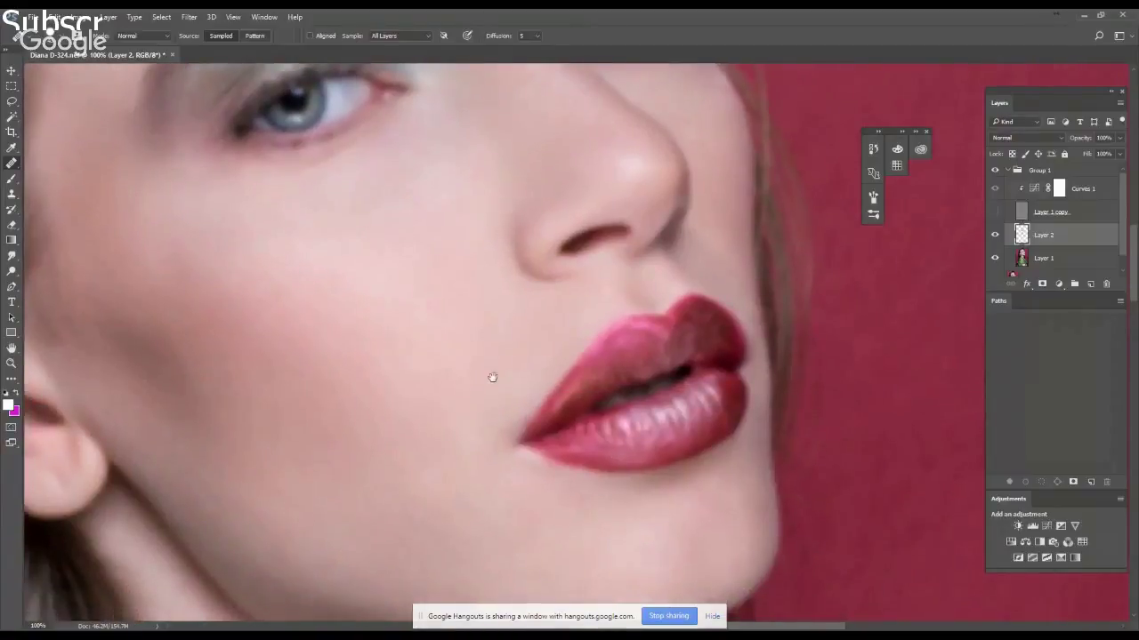
scroll(407, 394, "down", 3)
scroll(414, 444, "down", 3)
scroll(406, 383, "up", 3)
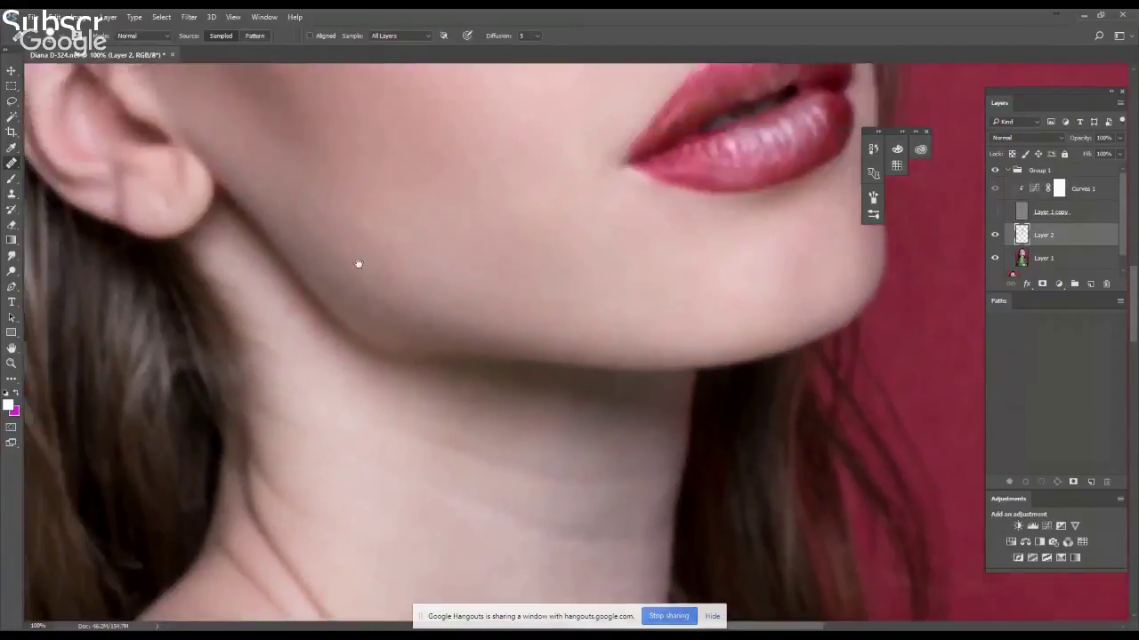
scroll(356, 262, "up", 3)
scroll(314, 368, "up", 1)
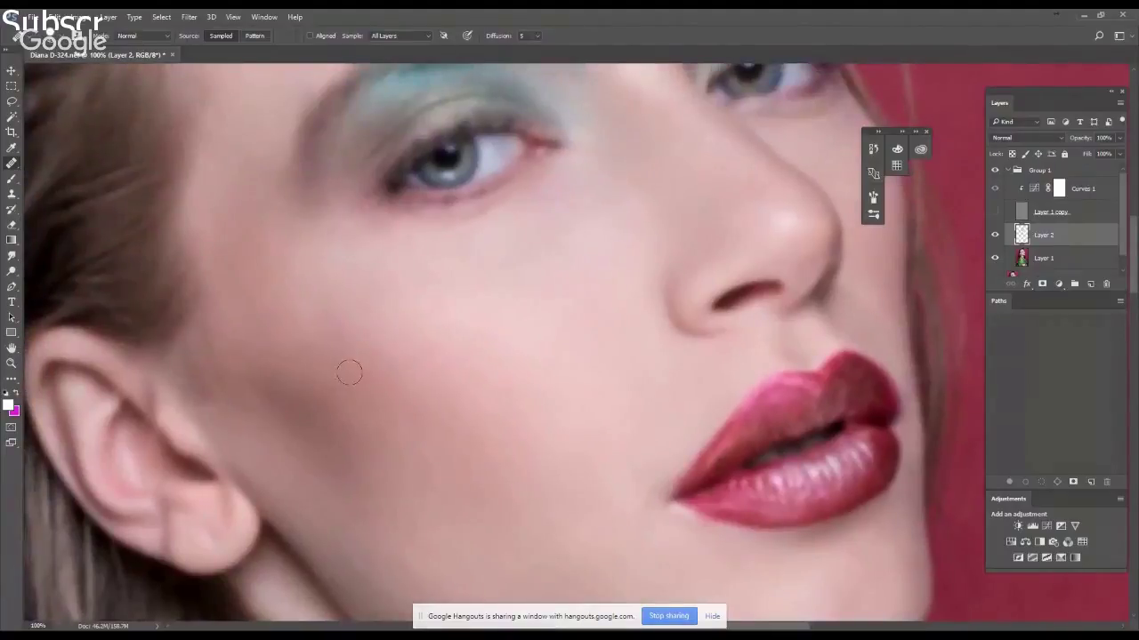
Check the whole portrait, return to 100%, and continue healing the face and neck
key("ctrl+0")
key("ctrl+1")
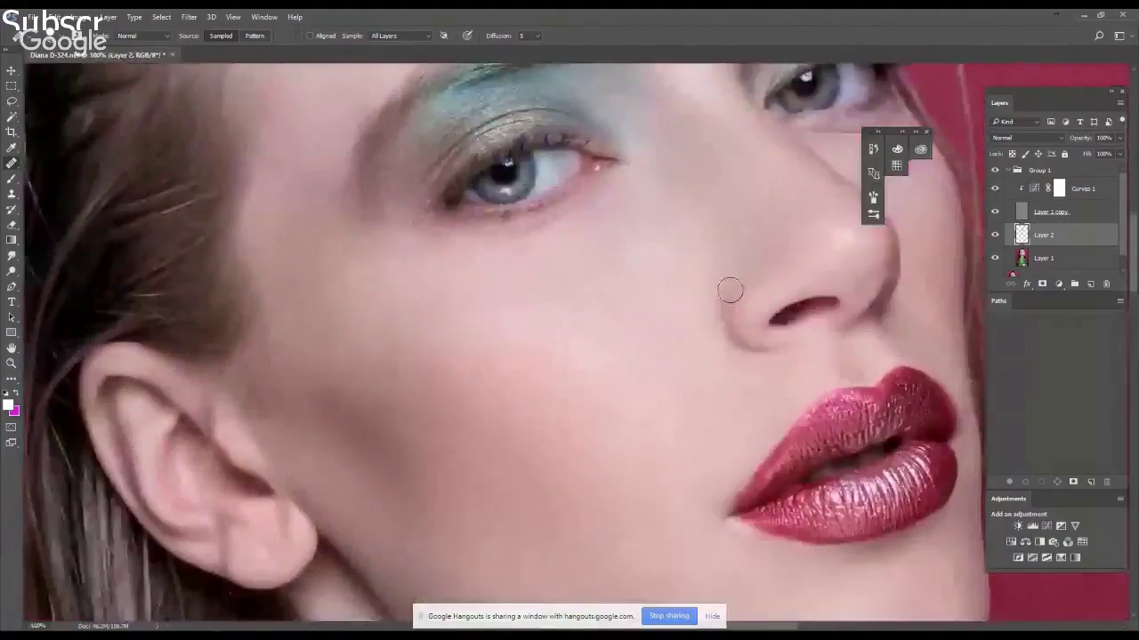
scroll(501, 211, "down", 1)
scroll(599, 270, "up", 3)
scroll(657, 351, "up", 1)
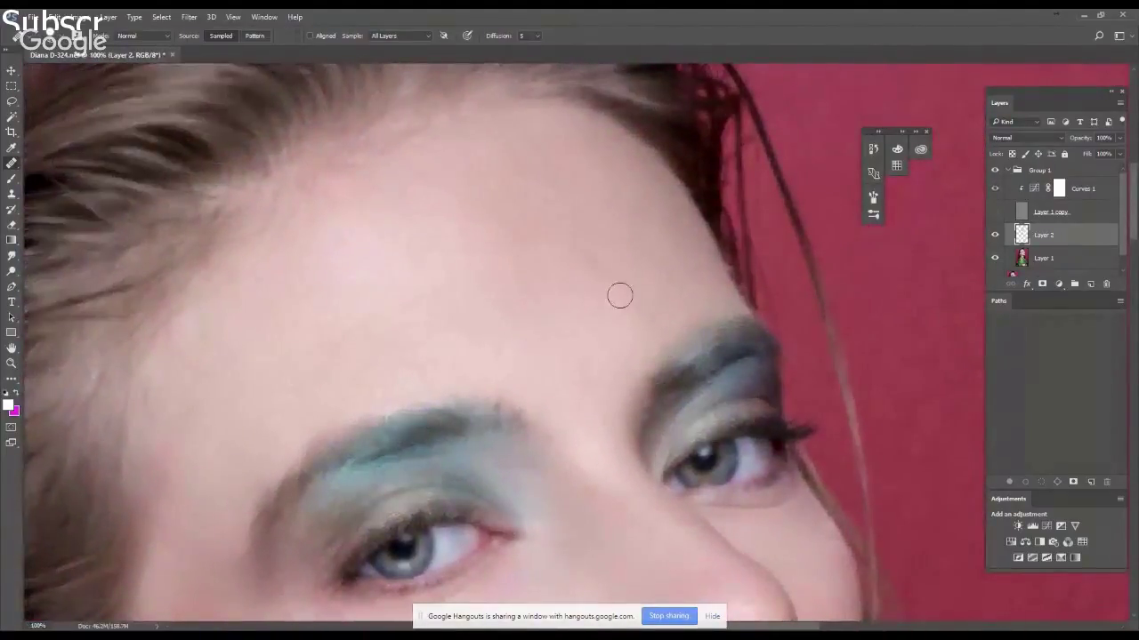
scroll(582, 329, "down", 5)
scroll(468, 287, "down", 2)
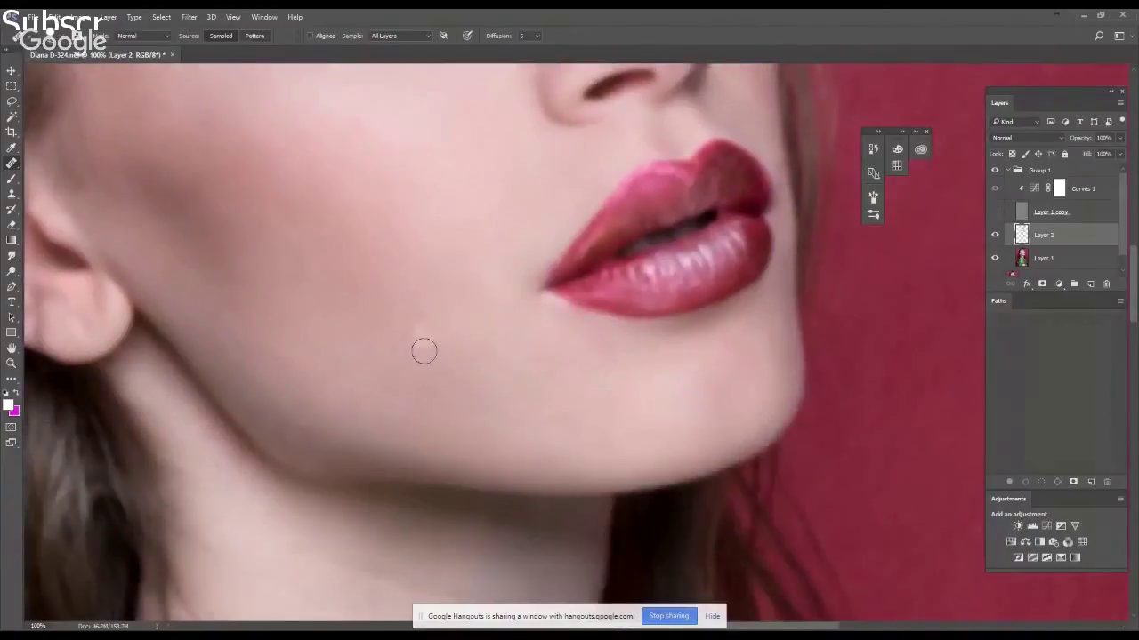
scroll(323, 411, "down", 3)
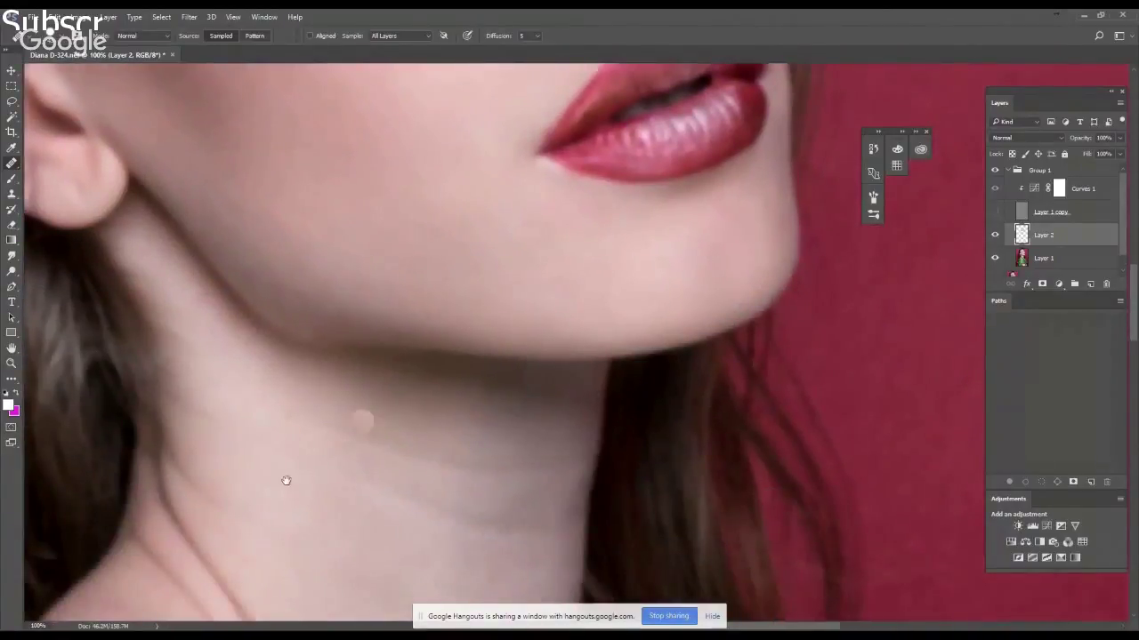
scroll(287, 478, "down", 5)
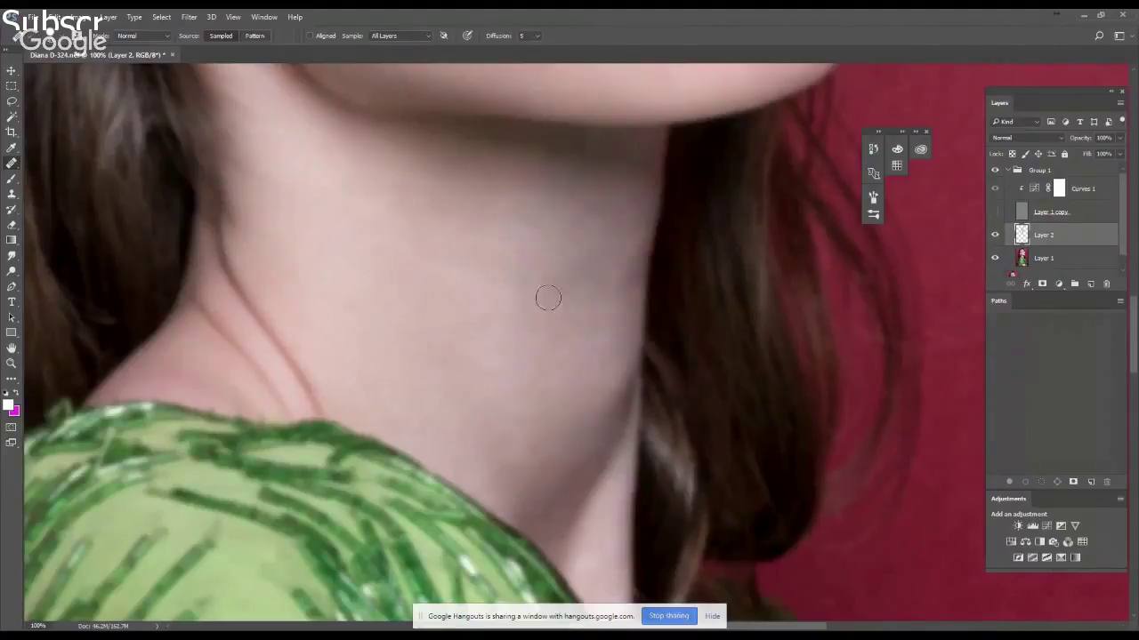
scroll(381, 376, "up", 5)
scroll(455, 401, "up", 2)
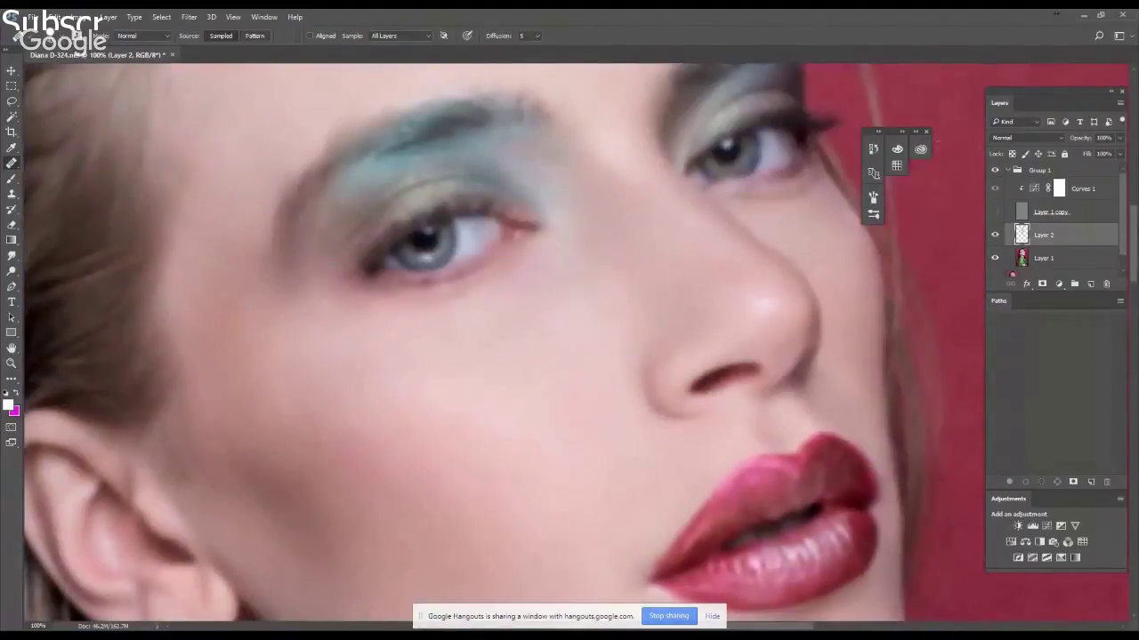
Switch to the Clone Stamp and check its brush size and hardness over the upper face
key("s")
left_click_drag(574, 397, 516, 331)
right_click(516, 331)
key("Escape")
Make the Layer 1 copy texture layer active and inspect the eye, nose and lips
key("alt+bracketright")
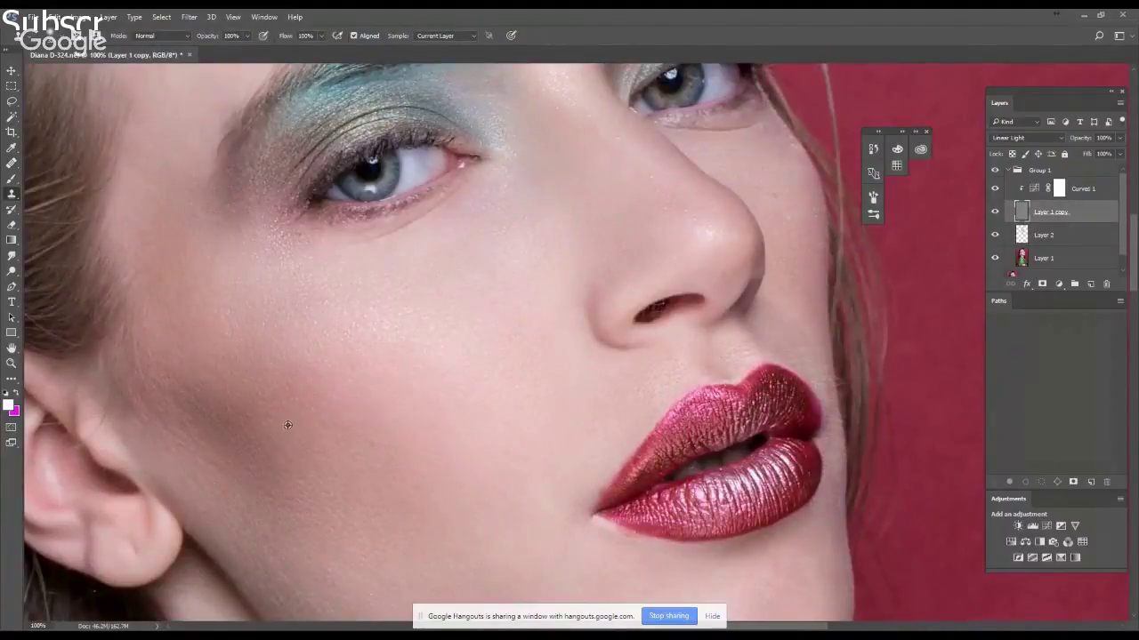
scroll(287, 426, "down", 3)
scroll(296, 359, "down", 1)
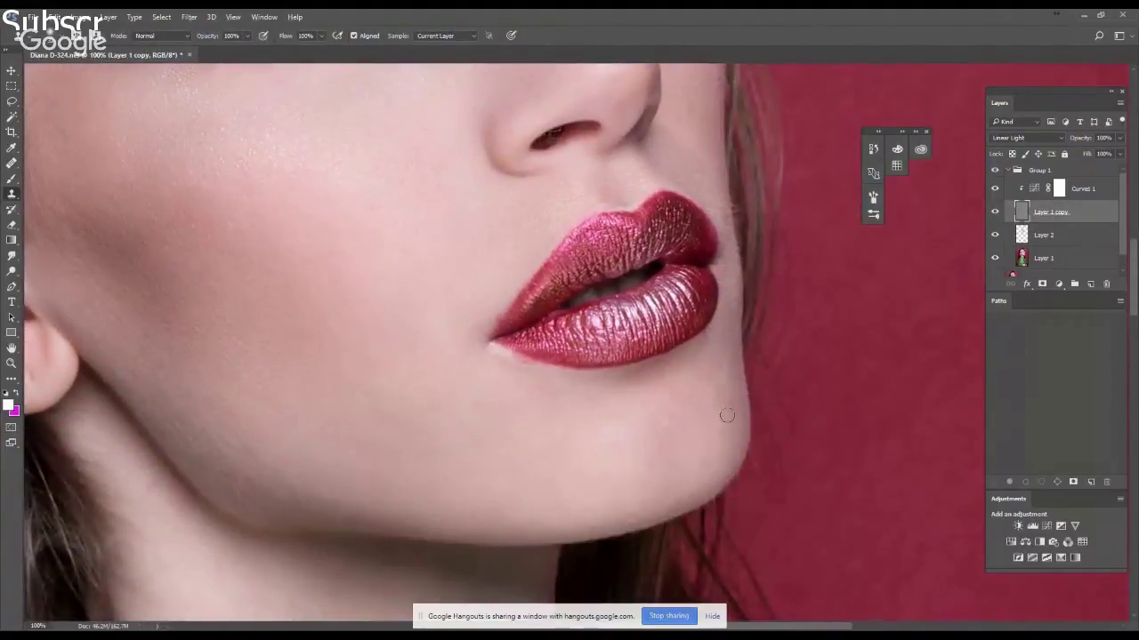
scroll(625, 419, "up", 5)
scroll(521, 371, "up", 2)
scroll(552, 243, "up", 2)
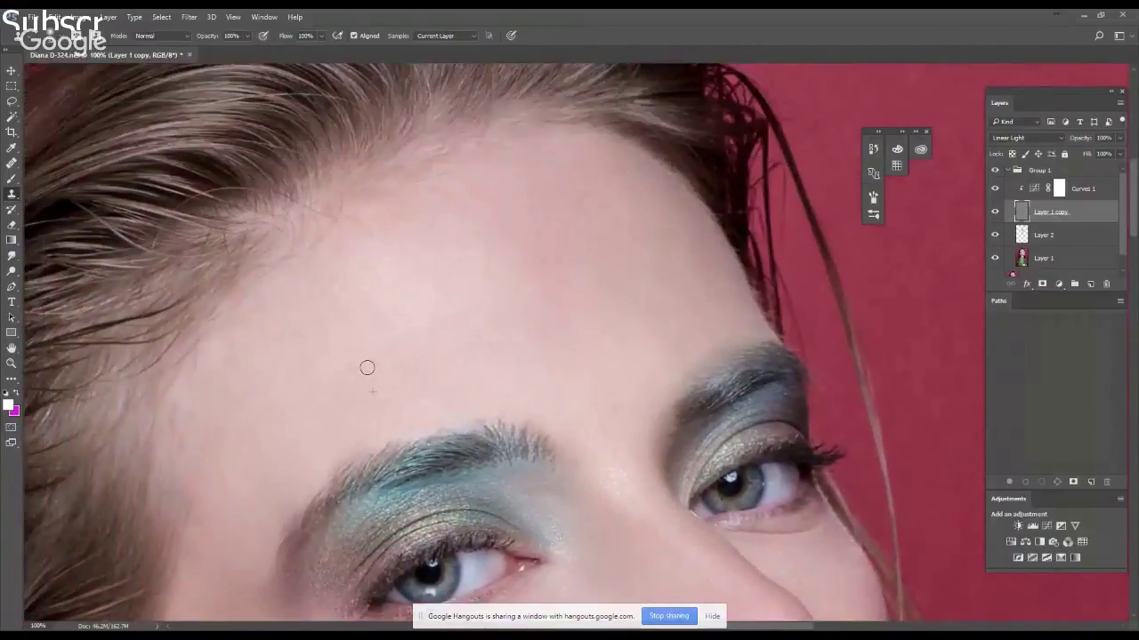
left_click_drag(233, 441, 306, 312)
scroll(336, 354, "down", 3)
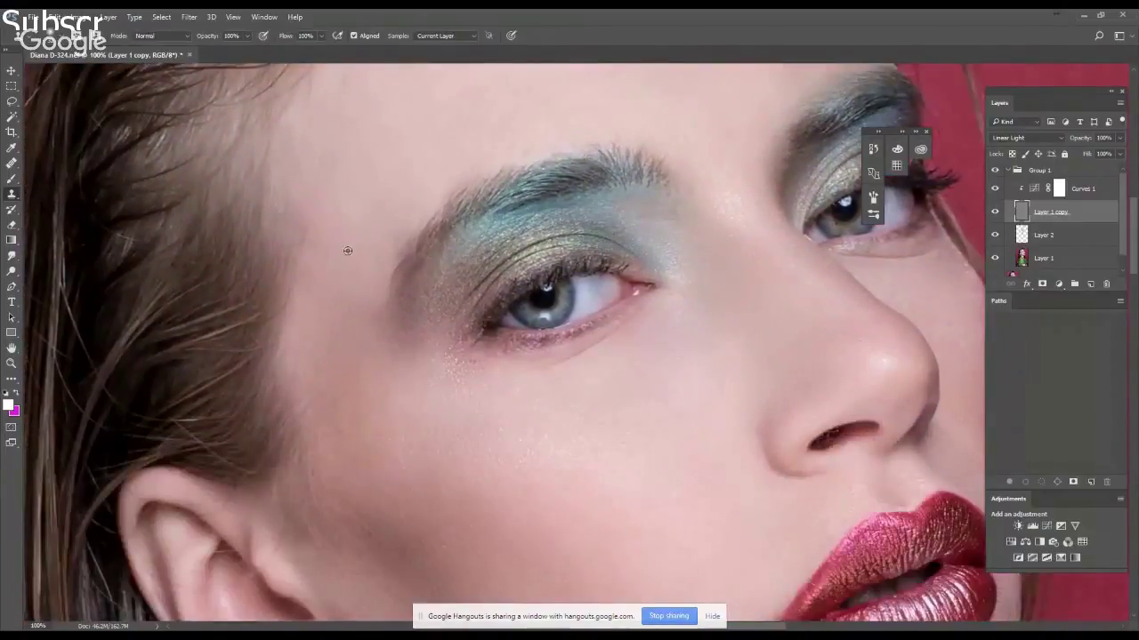
scroll(588, 421, "down", 3)
scroll(529, 363, "down", 3)
scroll(528, 363, "right", 3)
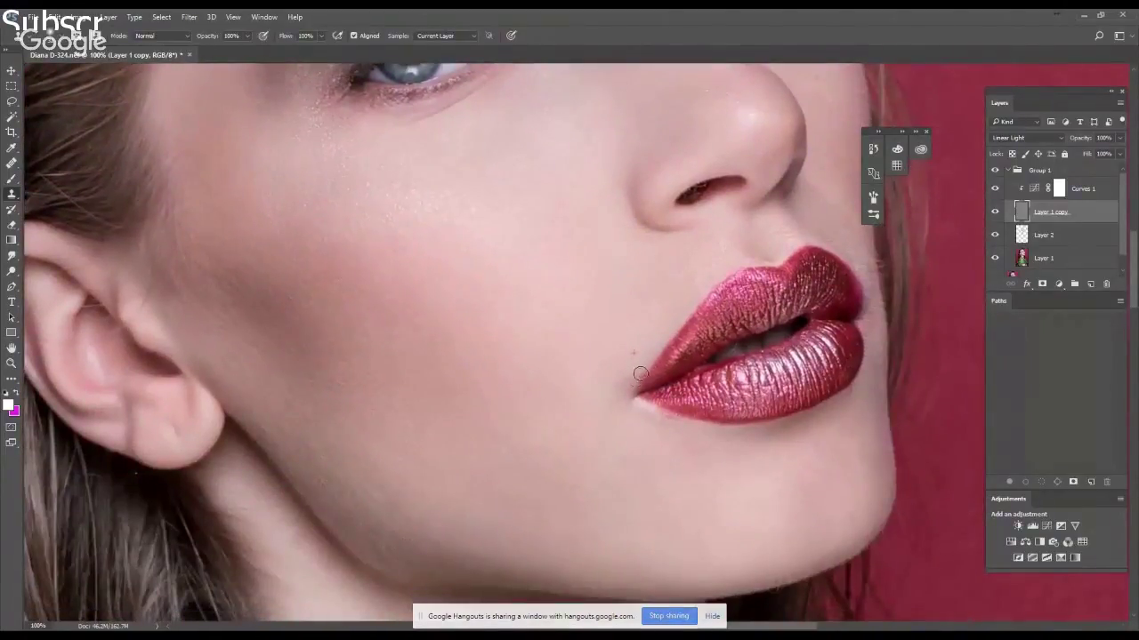
Briefly switch to Layer 1 and back to Layer 1 copy while surveying the cheek
key("alt+bracketleft")
key("alt+bracketleft")
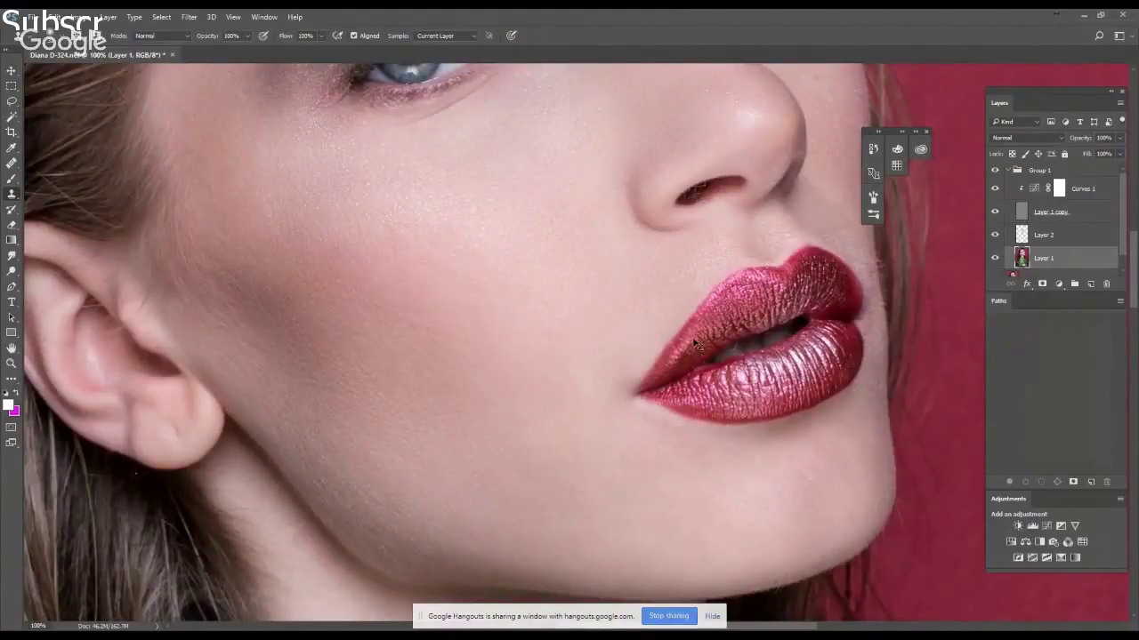
scroll(569, 365, "up", 3)
scroll(570, 365, "left", 2)
scroll(499, 346, "up", 3)
scroll(394, 331, "down", 3)
scroll(394, 332, "left", 1)
key("alt+bracketright")
key("alt+bracketright")
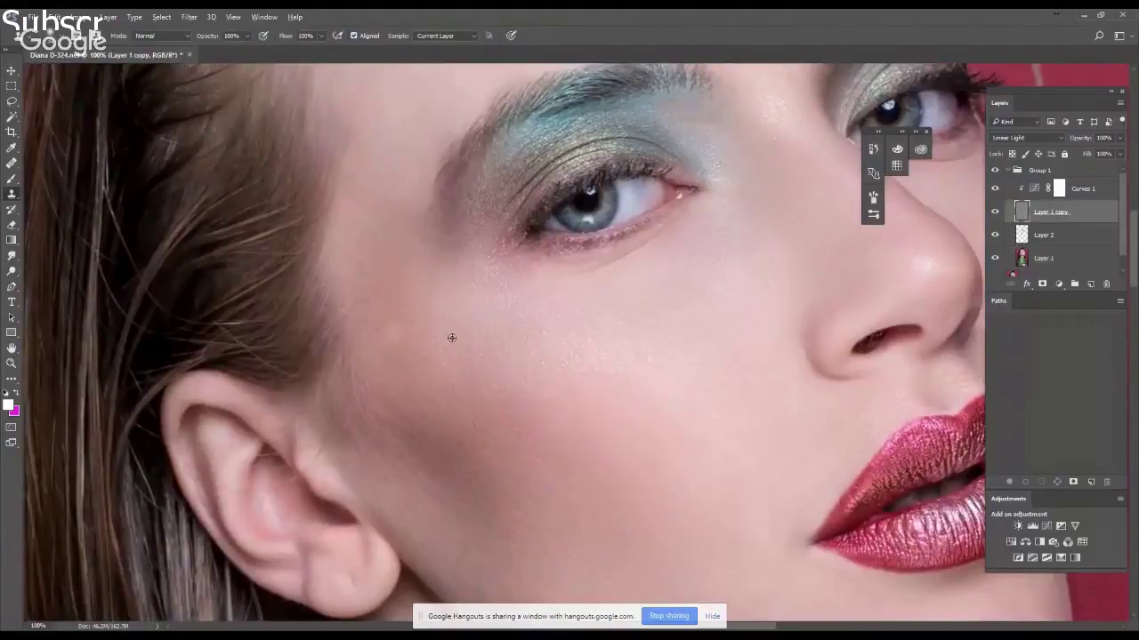
scroll(826, 394, "right", 3)
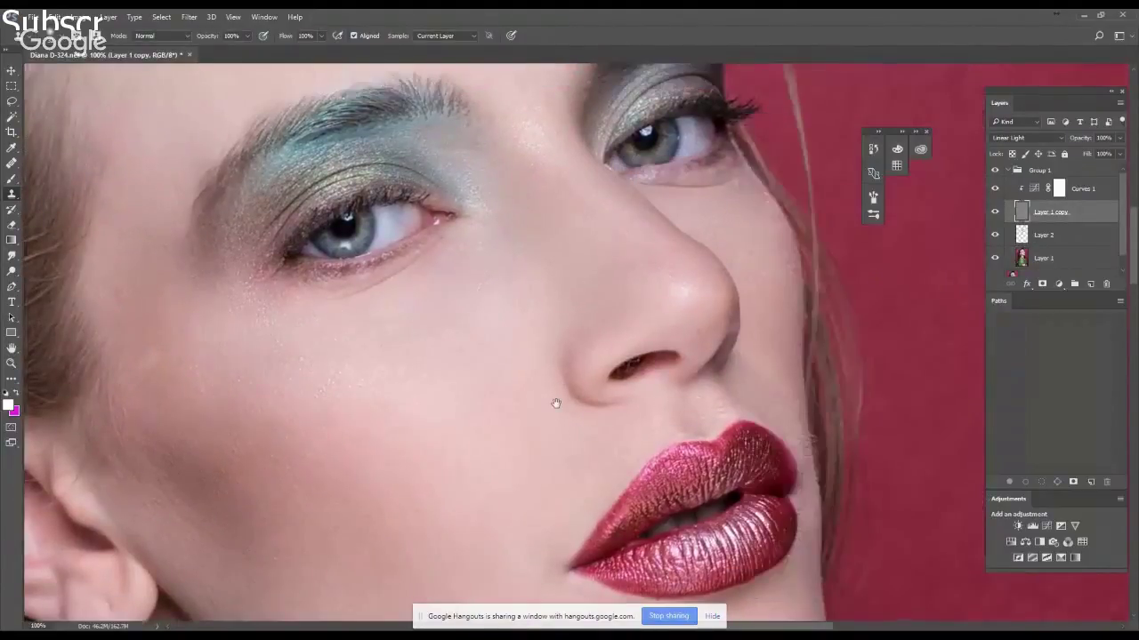
scroll(699, 391, "up", 2)
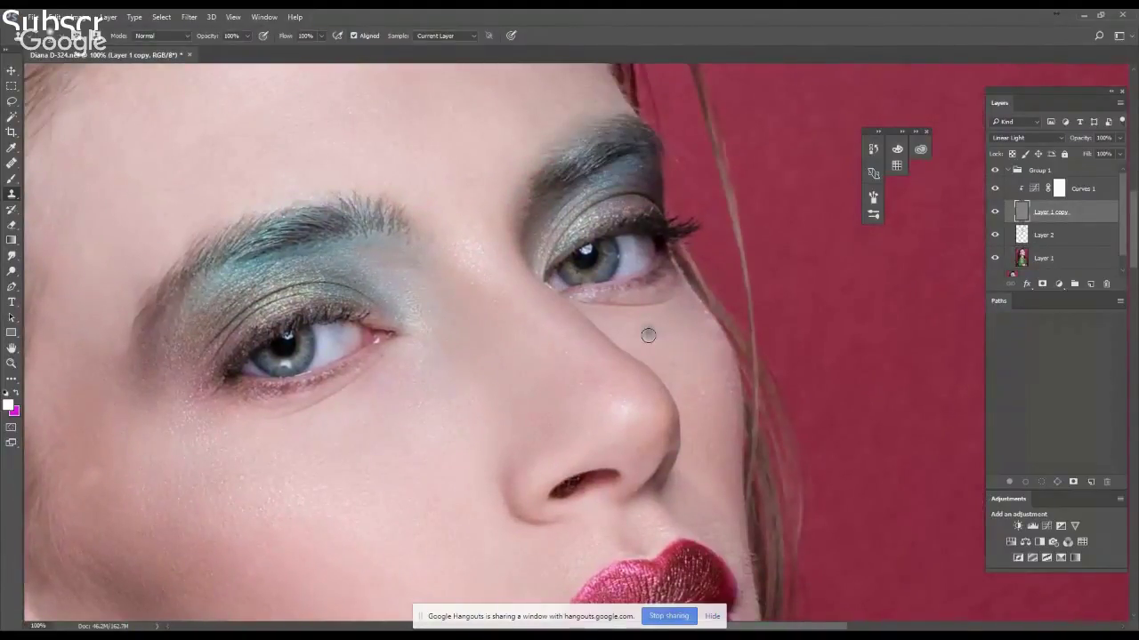
scroll(138, 489, "left", 5)
scroll(137, 488, "down", 2)
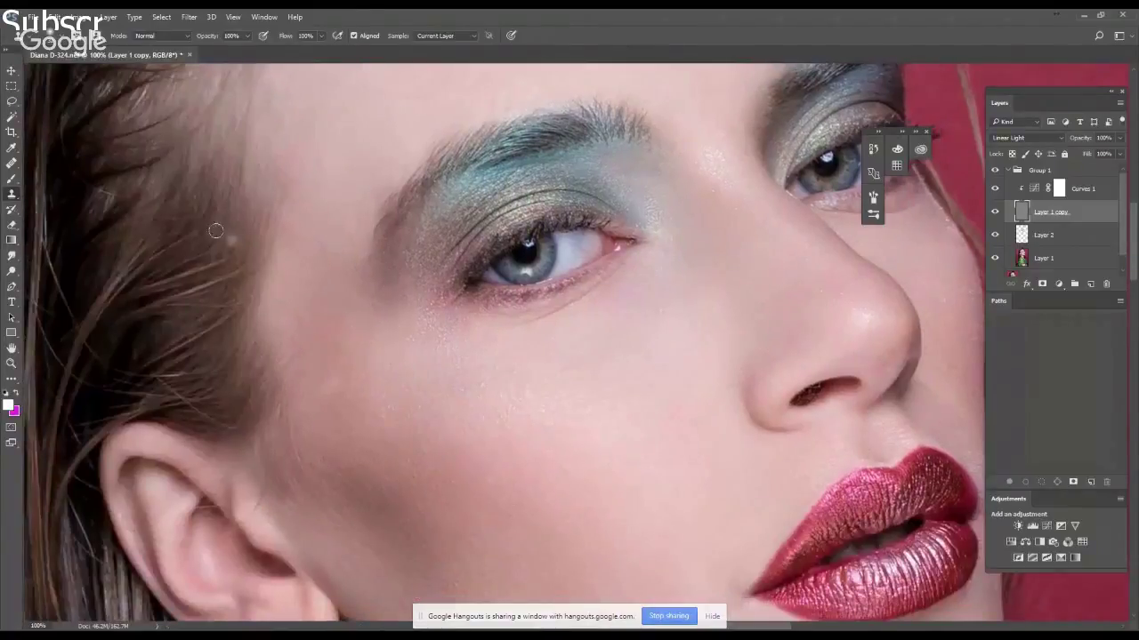
Heal the cheek near the ear on Layer 1 copy sampling Current Layer, then reselect Layer 2
key("j")
key("alt+bracketleft")
key("alt+bracketright")
left_click_drag(338, 373, 354, 426)
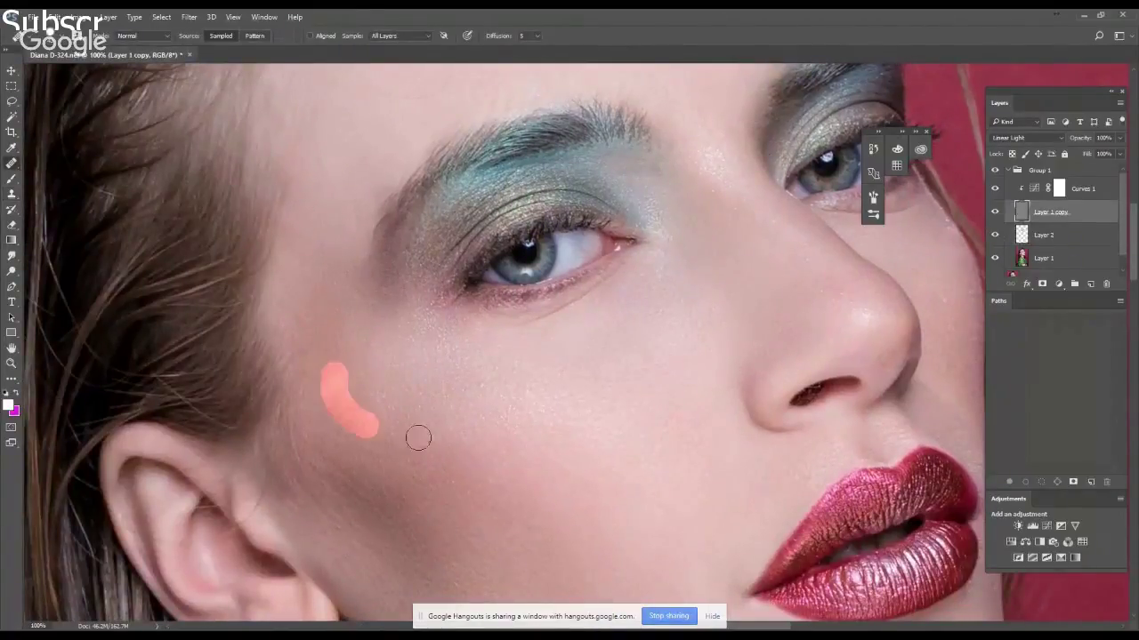
left_click(401, 35)
left_click(391, 43)
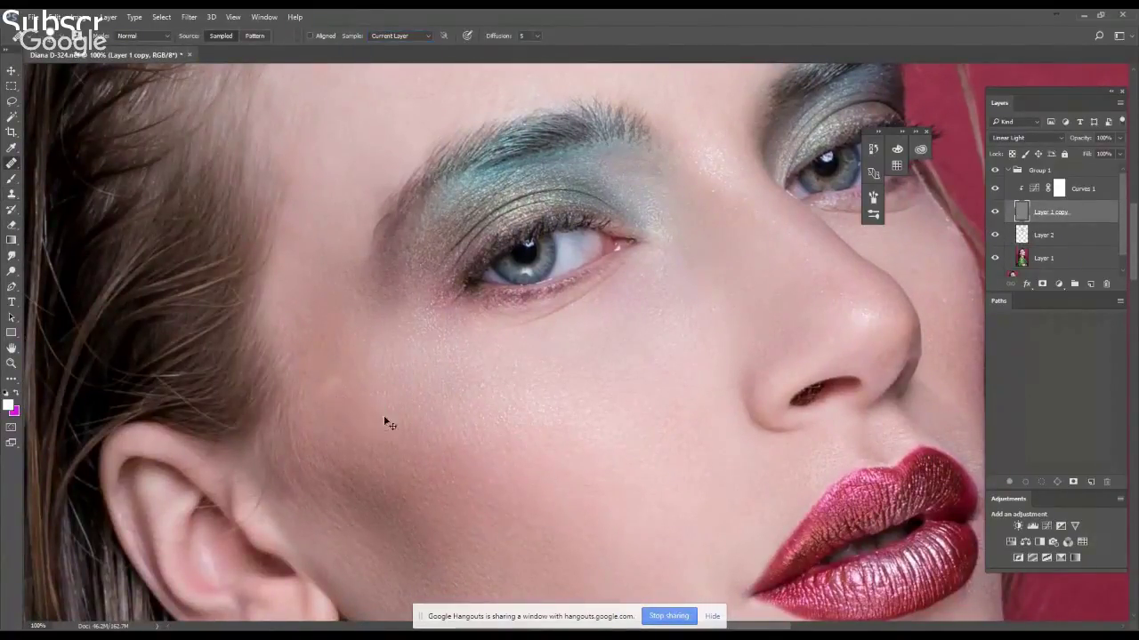
key("alt+bracketleft")
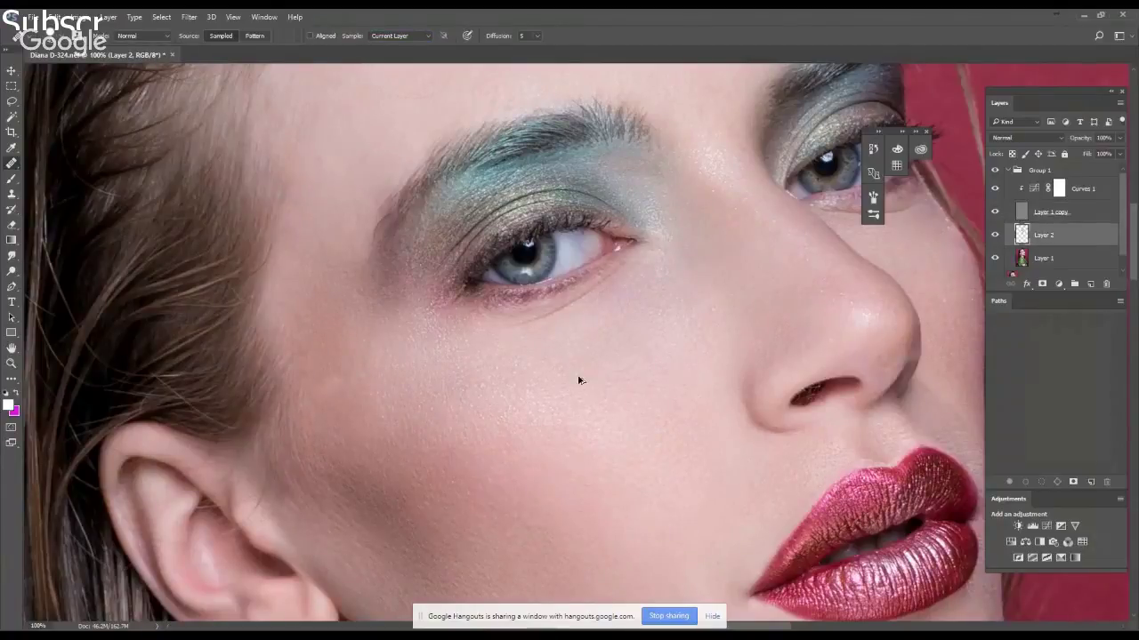
Hide the surrounding panels and enter Mixer Brush values: Wet 27%, then 22%
key("shift+Tab")
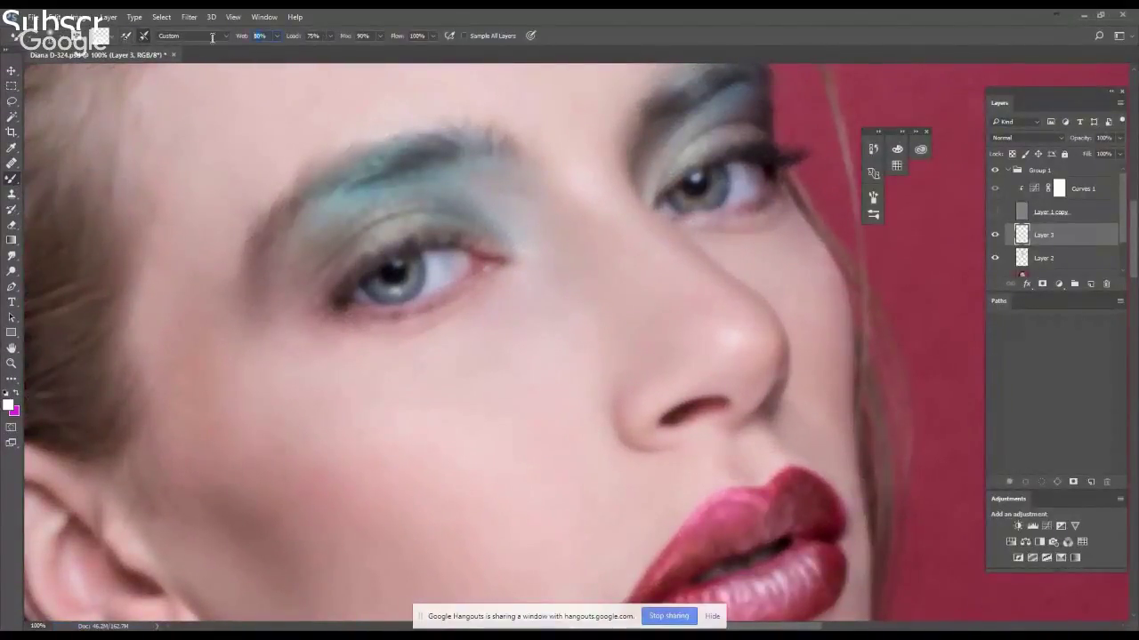
type("27")
key("Tab")
type("2")
type("2")
Reselect the Mixer Brush and confirm a soft 0%-hardness brush, zoomed on cheek and lips
key("ctrl+minus")
scroll(470, 368, "down", 3)
right_click(11, 178)
left_click(71, 177)
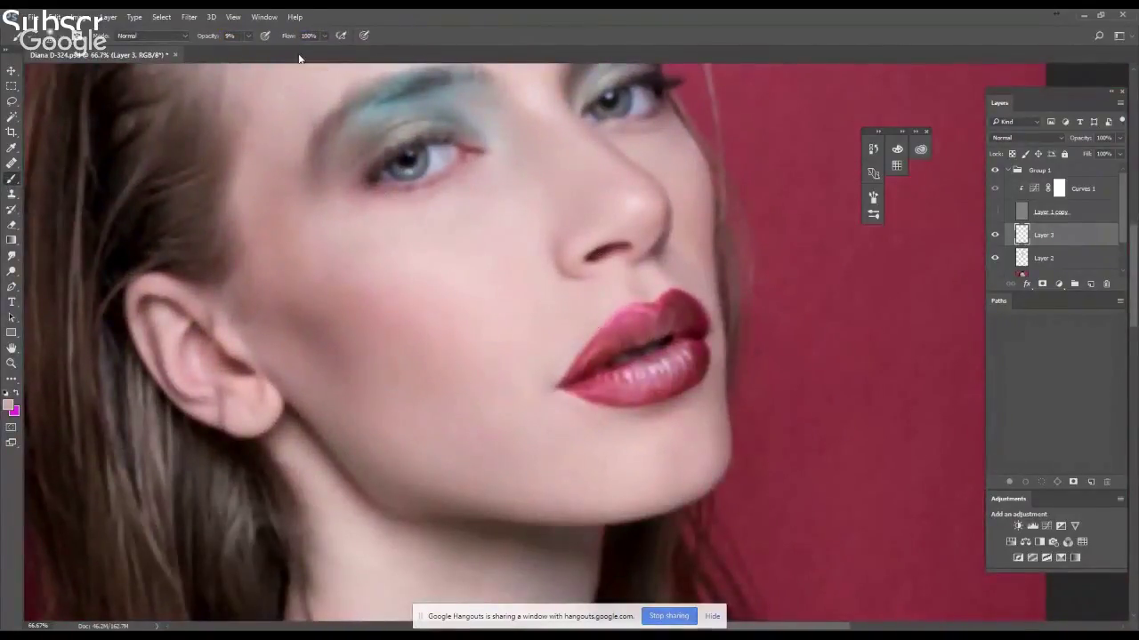
right_click(12, 178)
left_click(71, 217)
right_click(458, 363)
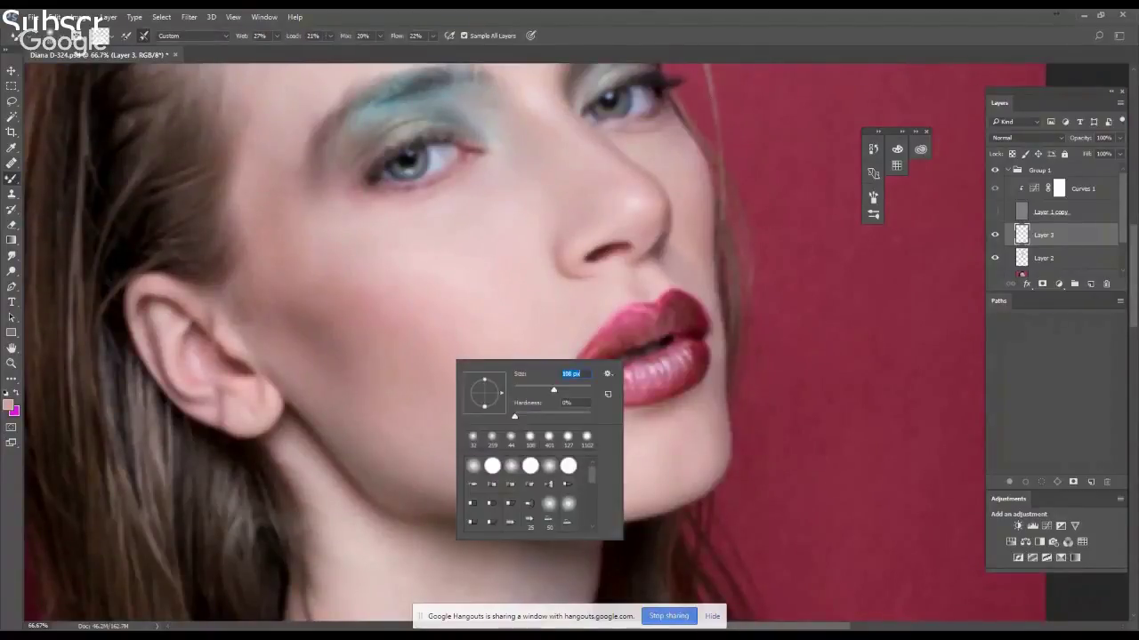
key("Return")
key("ctrl+plus")
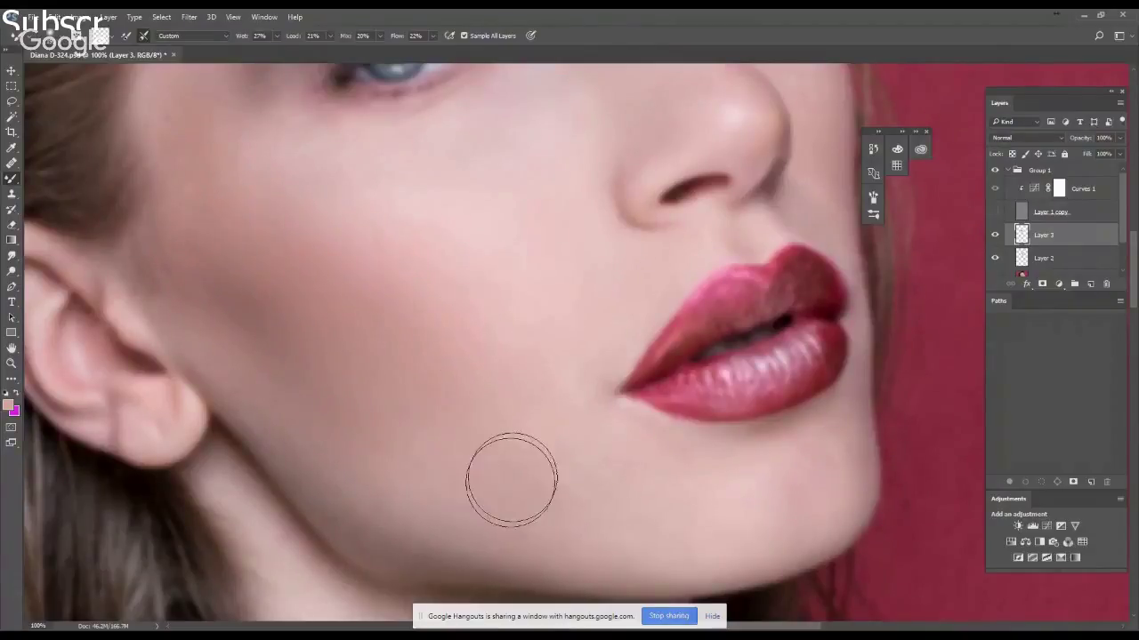
Blend the nose and neck skin on Layer 3, moving up to the forehead and cheek
scroll(173, 198, "up", 3)
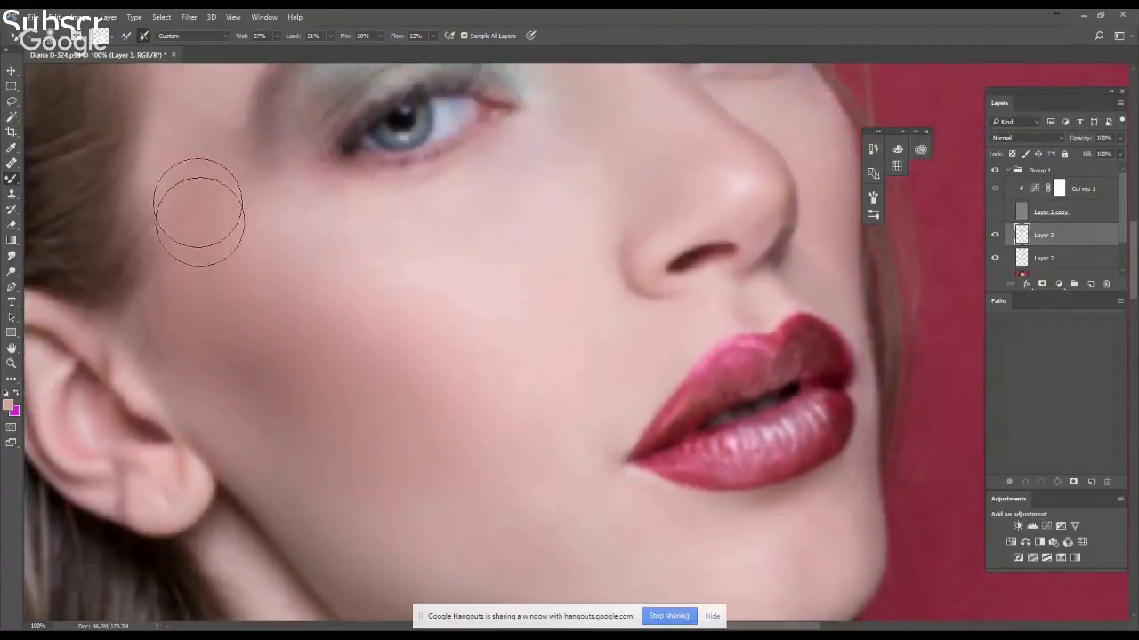
scroll(267, 320, "down", 2)
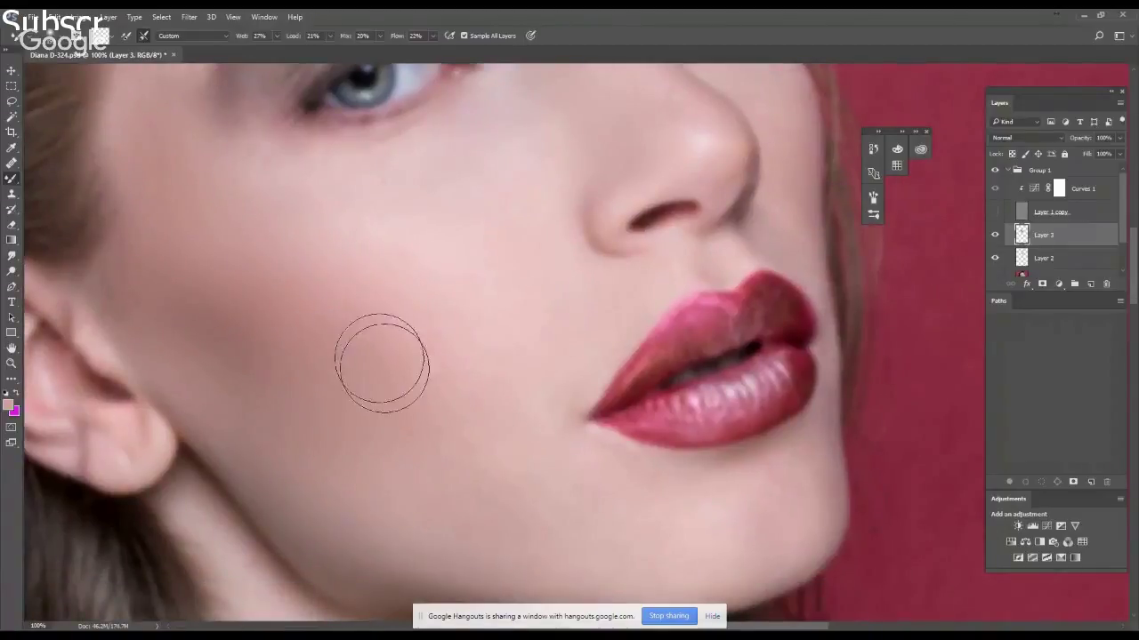
scroll(267, 320, "down", 2)
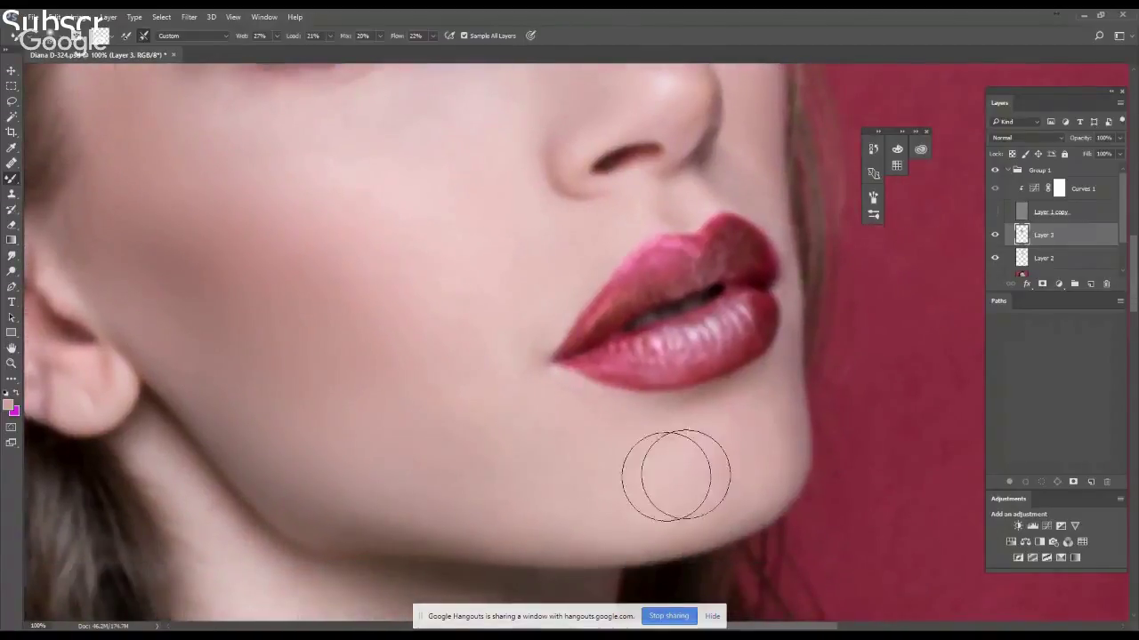
scroll(152, 330, "up", 2)
scroll(222, 338, "up", 3)
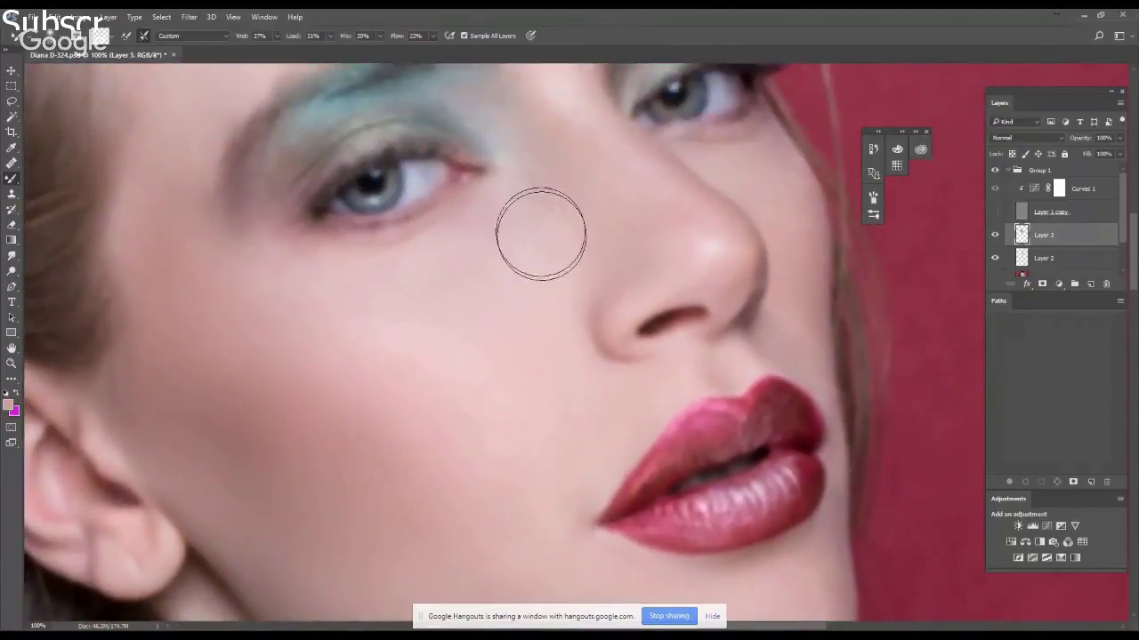
scroll(541, 233, "up", 2)
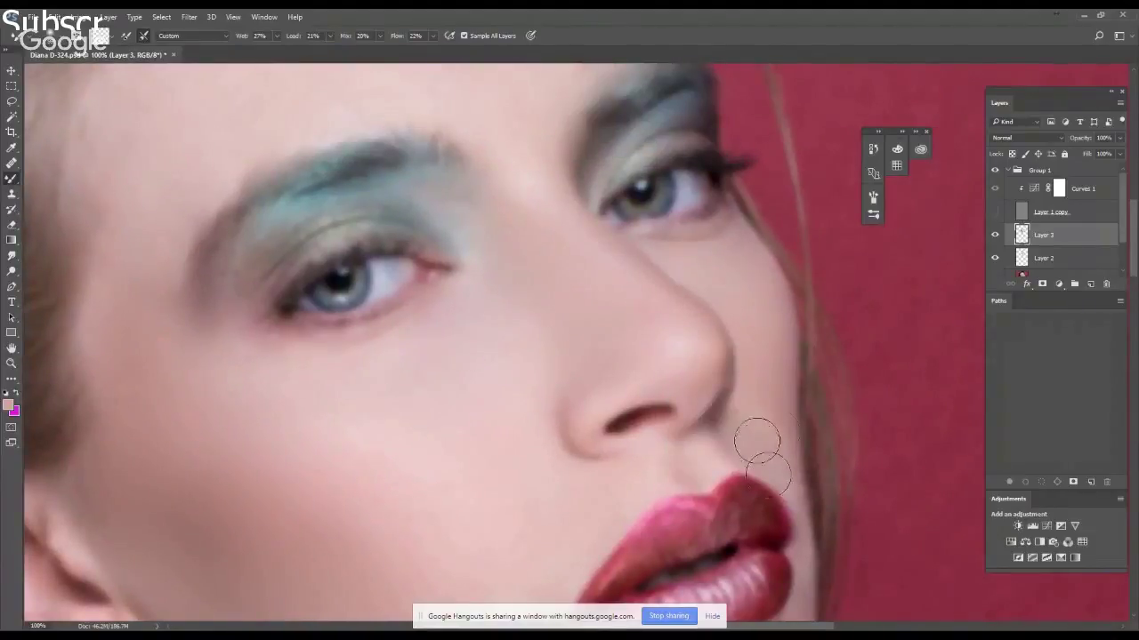
scroll(457, 246, "left", 5)
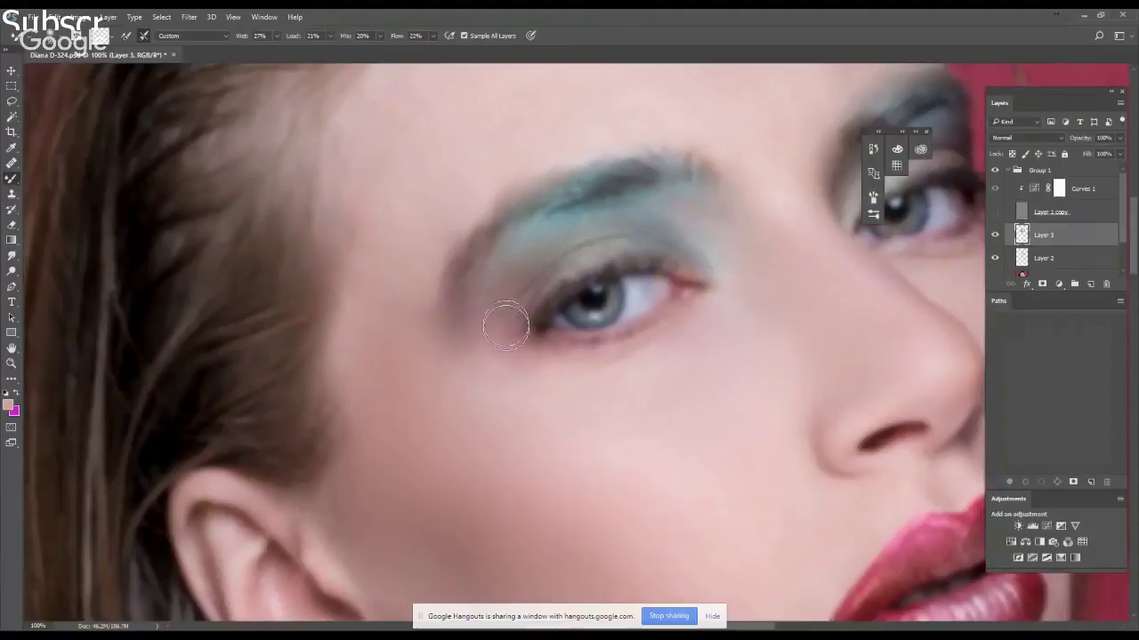
scroll(416, 451, "up", 3)
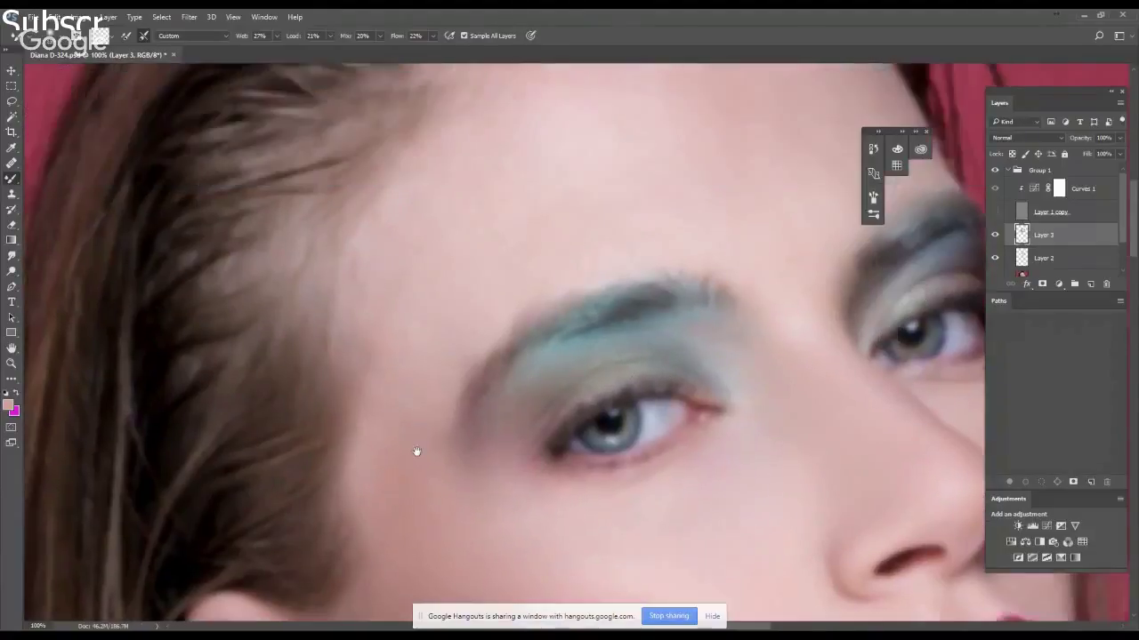
scroll(552, 211, "up", 2)
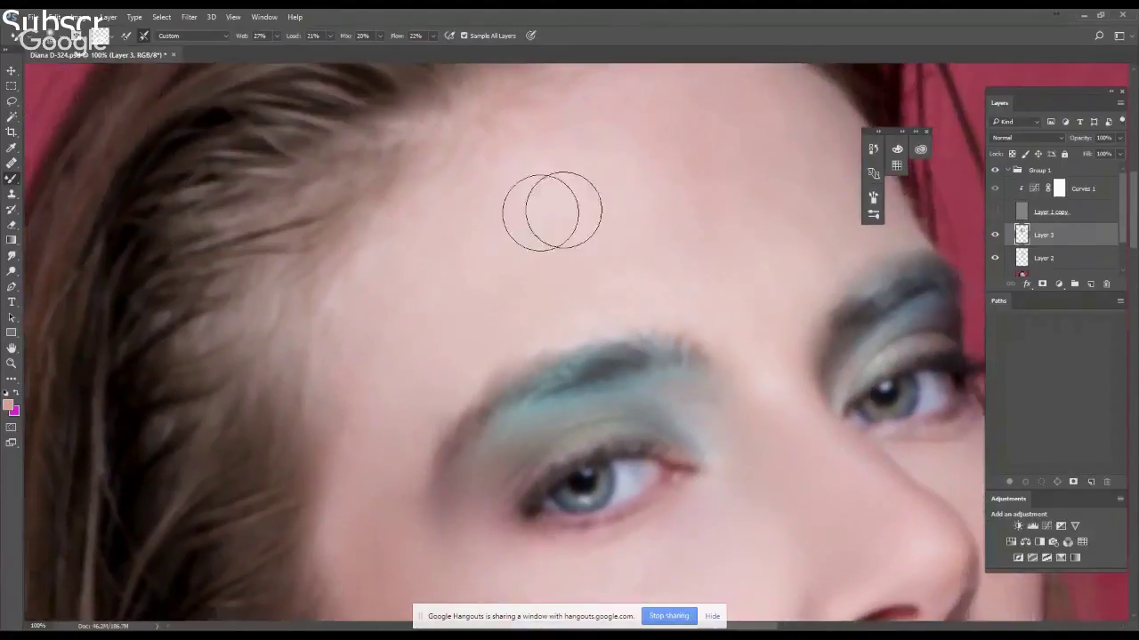
left_click_drag(552, 211, 419, 376)
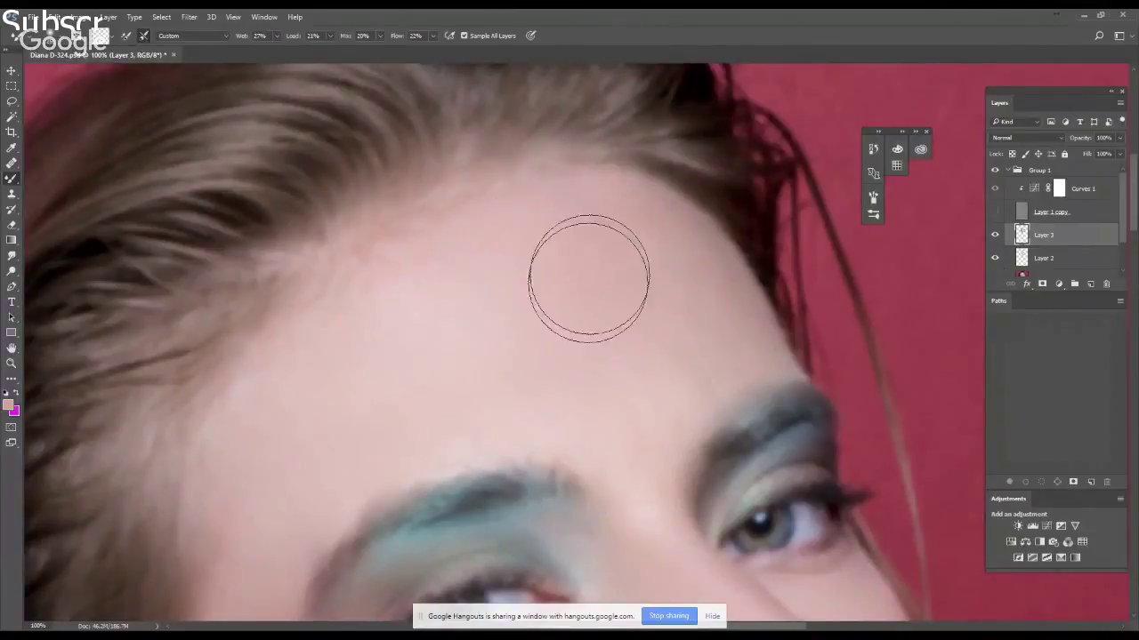
scroll(536, 239, "down", 5)
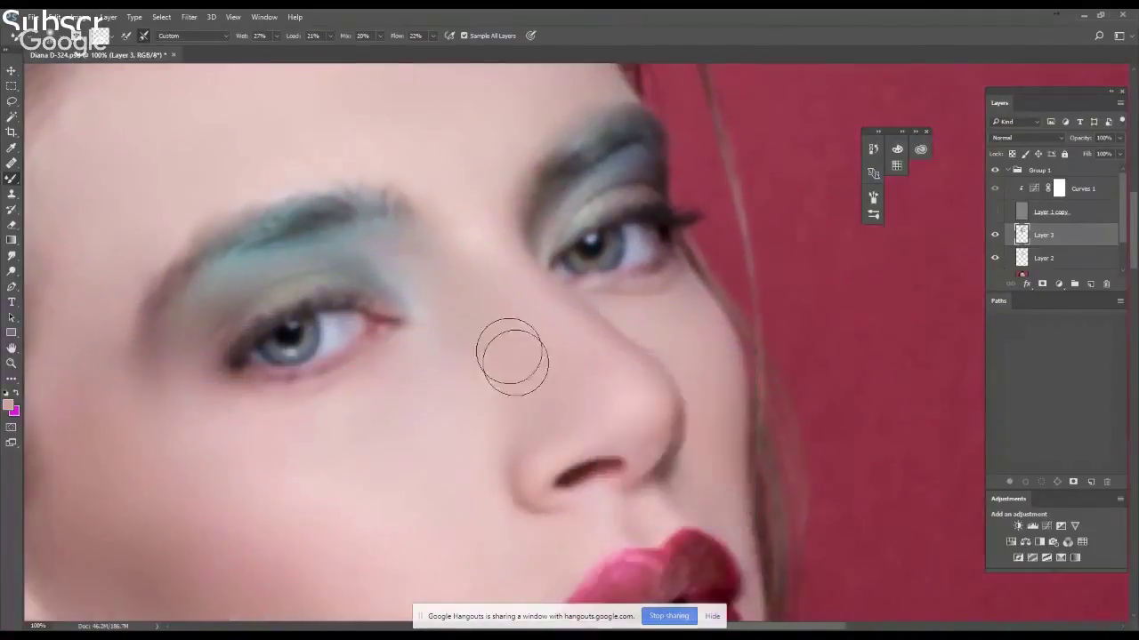
left_click_drag(533, 399, 650, 150)
right_click(532, 358)
key("Escape")
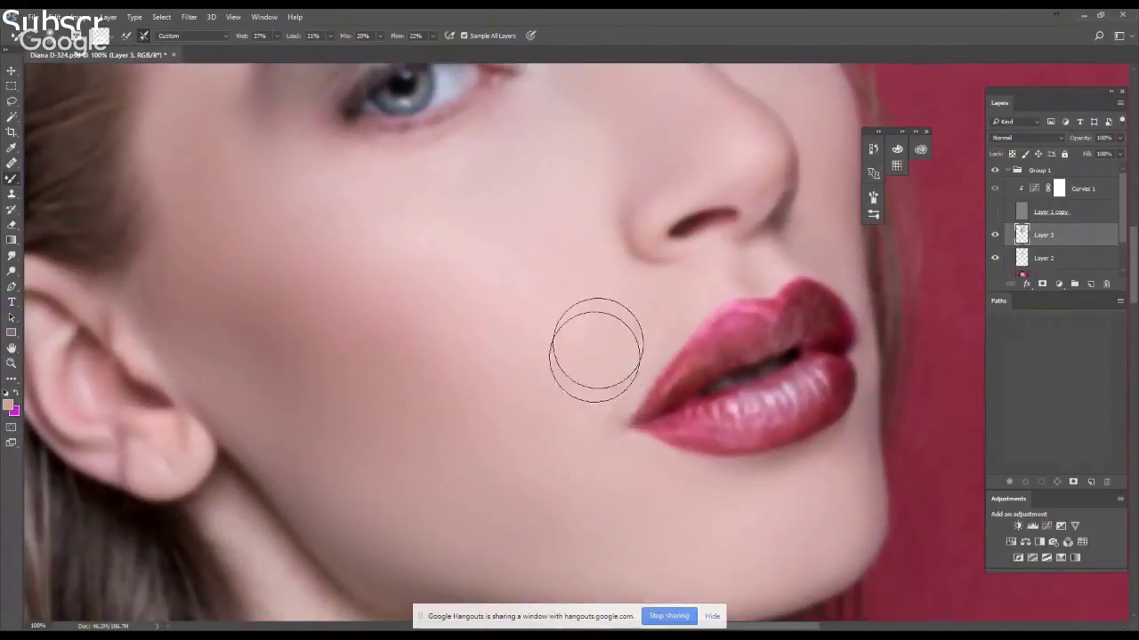
Continue blending the cheek, lips and neck skin with the Mixer Brush on Layer 3
scroll(595, 350, "down", 3)
scroll(394, 394, "down", 4)
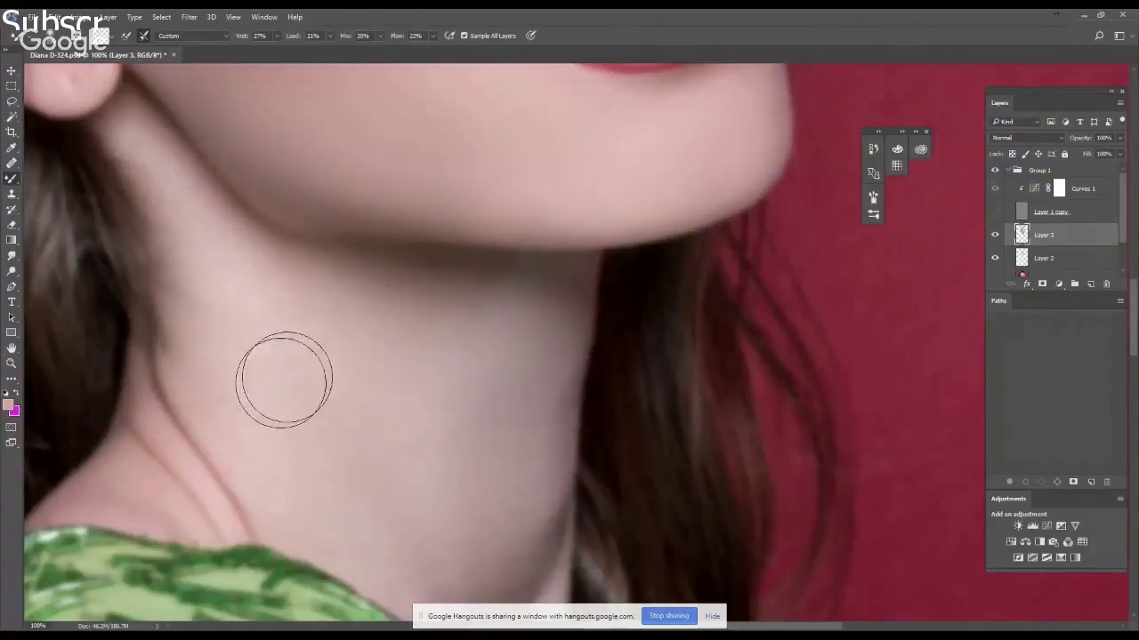
scroll(285, 381, "down", 4)
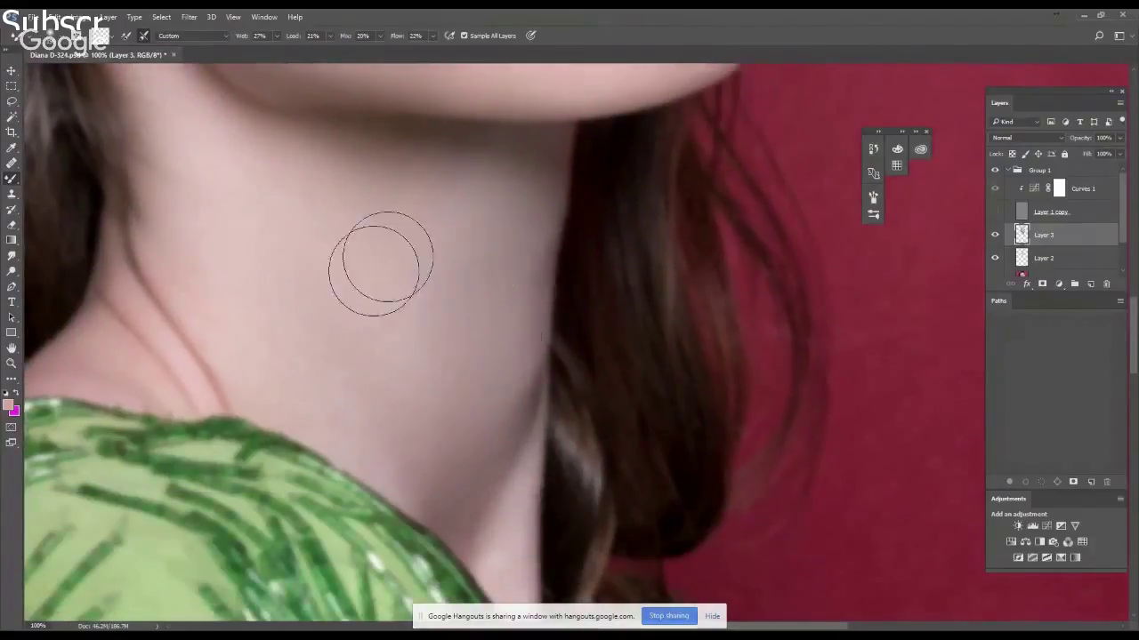
scroll(266, 338, "down", 3)
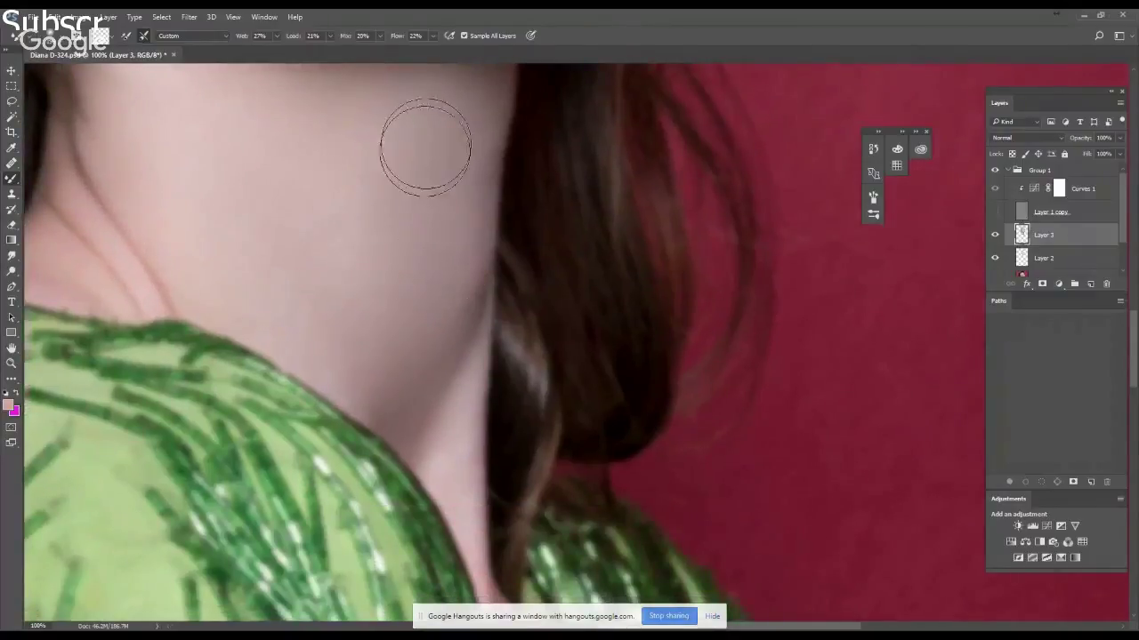
scroll(383, 143, "down", 2)
scroll(377, 283, "up", 5)
scroll(243, 266, "up", 5)
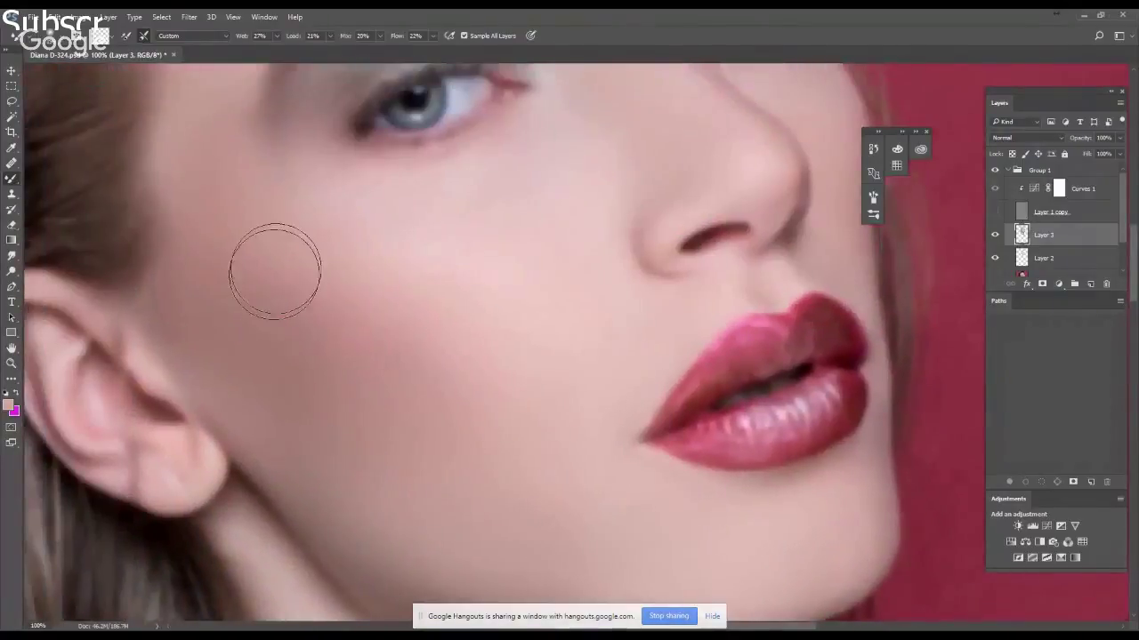
scroll(272, 267, "up", 3)
scroll(275, 381, "up", 2)
scroll(356, 234, "up", 3)
scroll(484, 245, "down", 8)
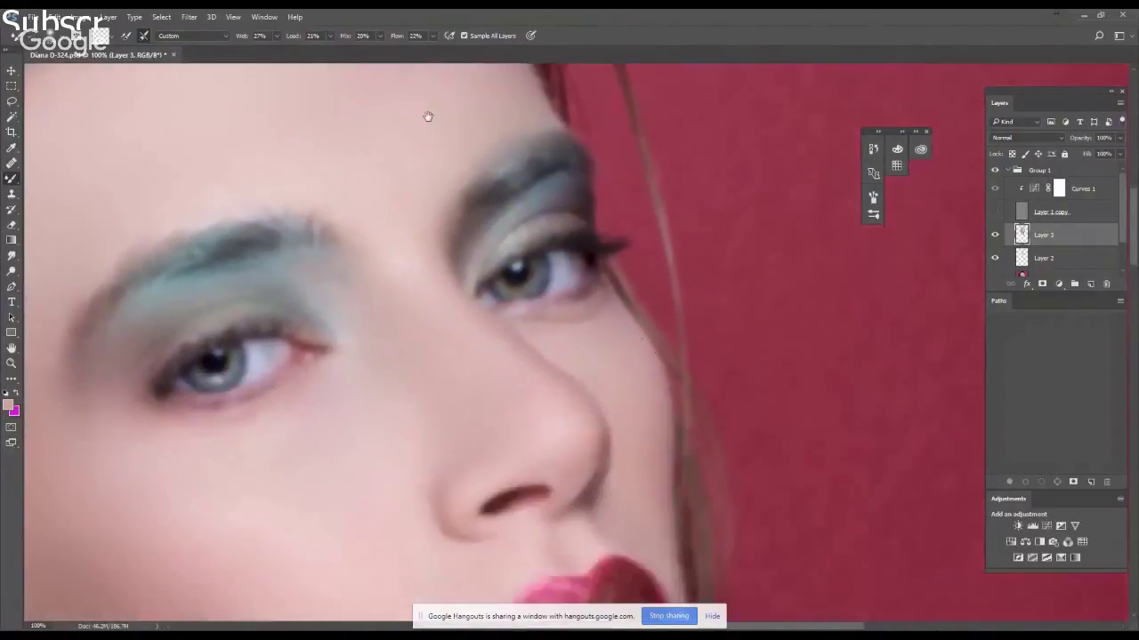
scroll(585, 351, "down", 3)
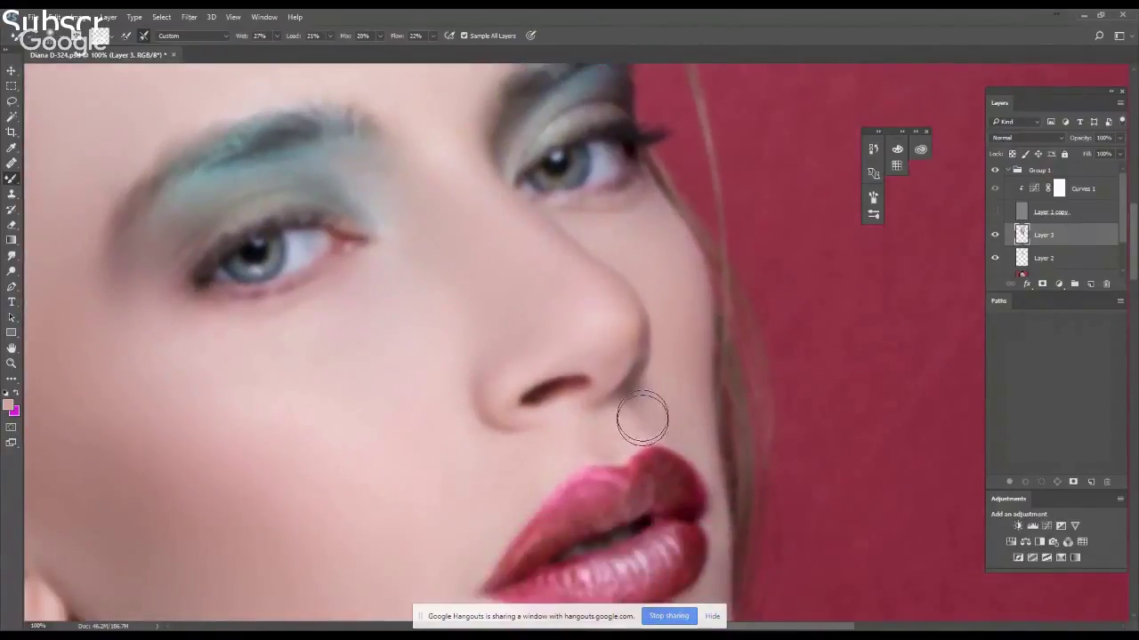
left_click_drag(404, 506, 529, 364)
right_click(501, 331)
key("Escape")
Pan the canvas to bring the eyes and forehead into view for blending
scroll(433, 244, "up", 3)
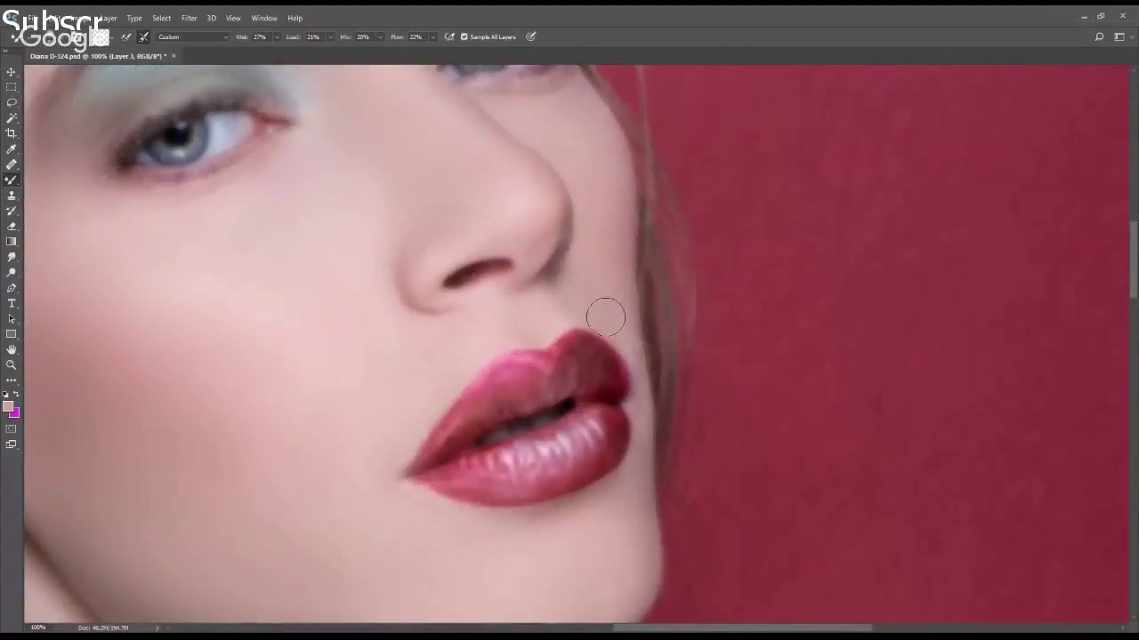
scroll(605, 400, "down", 3)
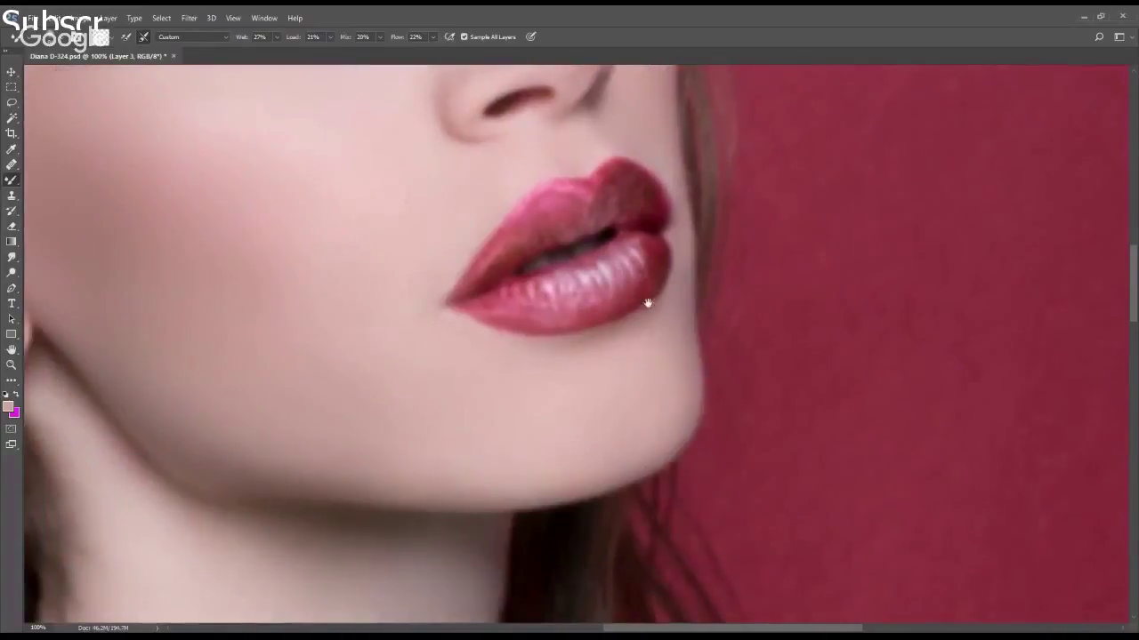
scroll(640, 267, "up", 5)
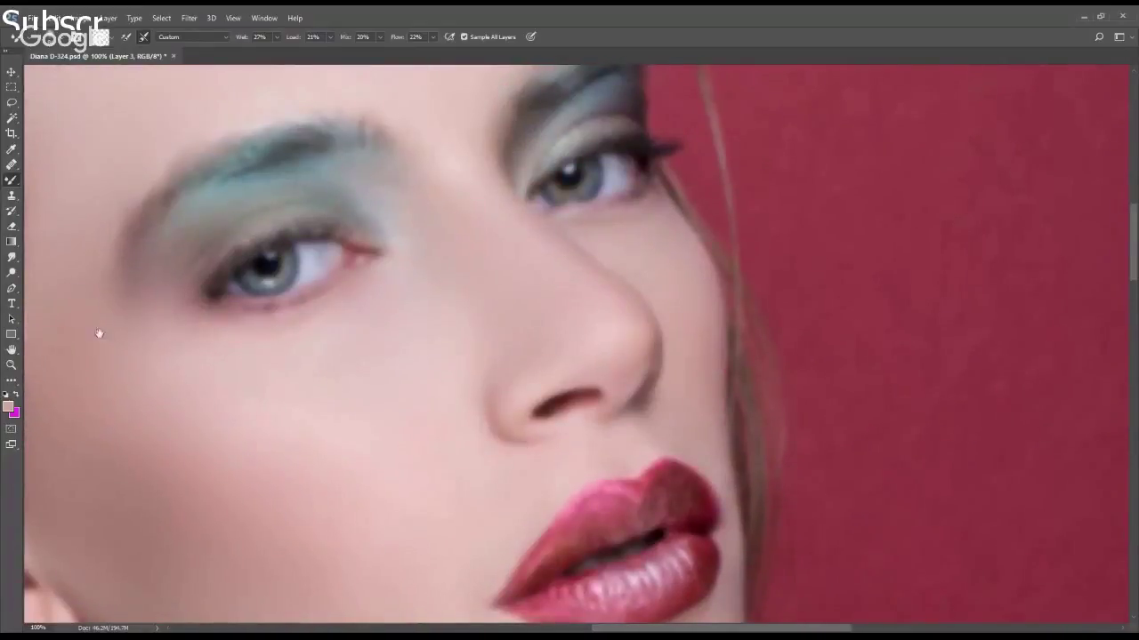
left_click_drag(99, 333, 312, 511)
Continue Mixer Brush blending on Layer 3 across forehead, nose and under-eyes down to the lips
scroll(234, 330, "up", 3)
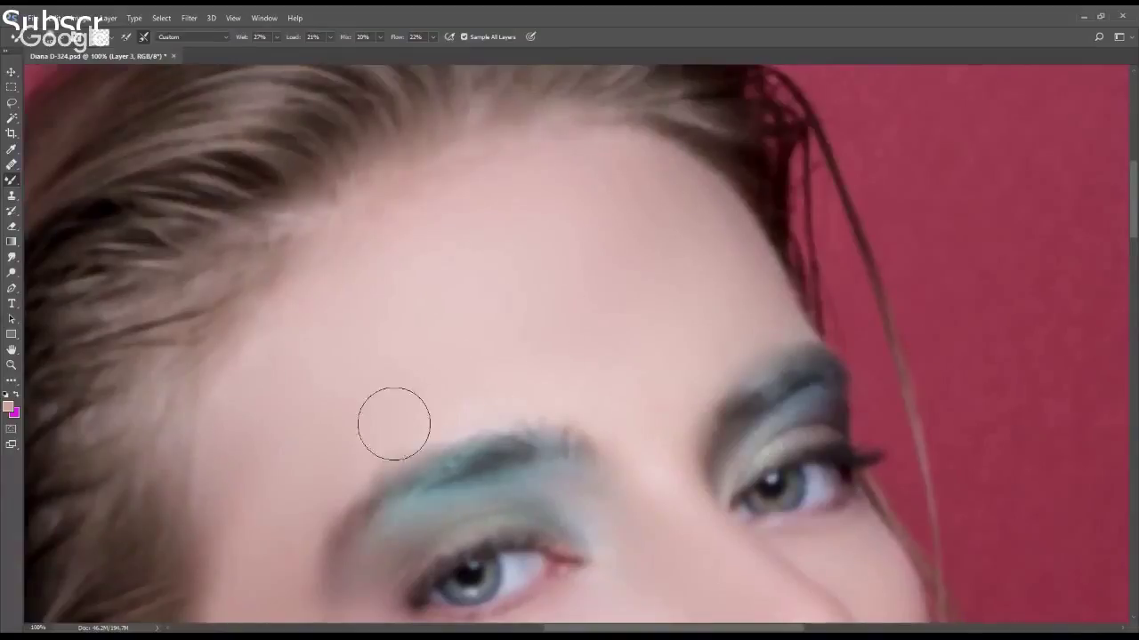
scroll(323, 465, "down", 3)
scroll(229, 394, "down", 3)
scroll(294, 365, "down", 3)
scroll(293, 365, "right", 2)
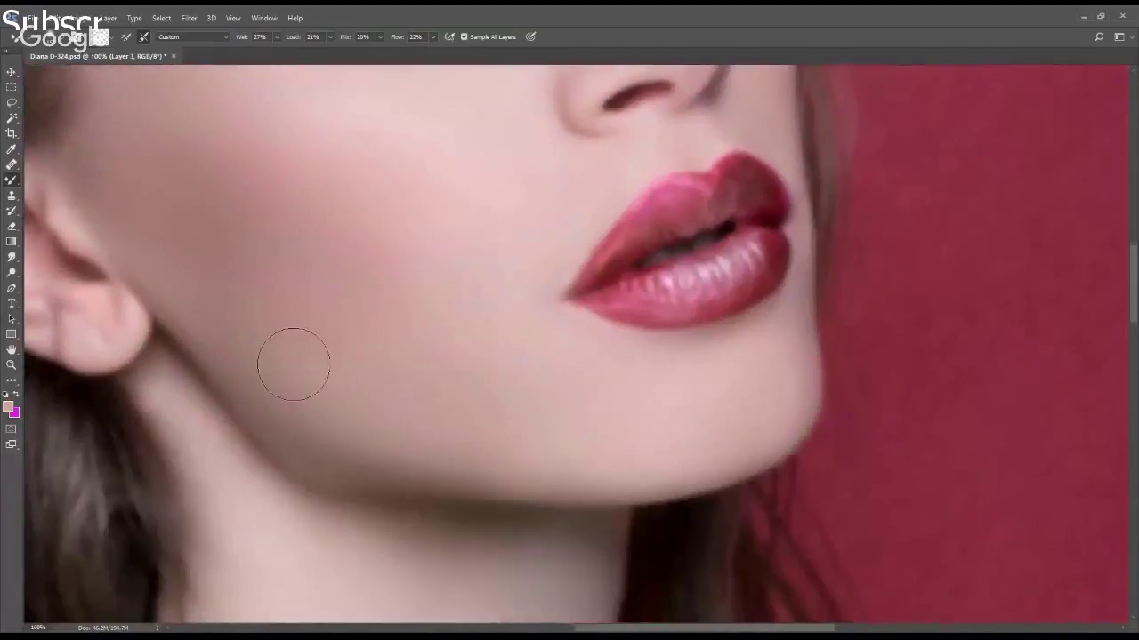
scroll(267, 310, "down", 3)
scroll(217, 450, "down", 4)
scroll(420, 343, "down", 3)
scroll(420, 342, "right", 2)
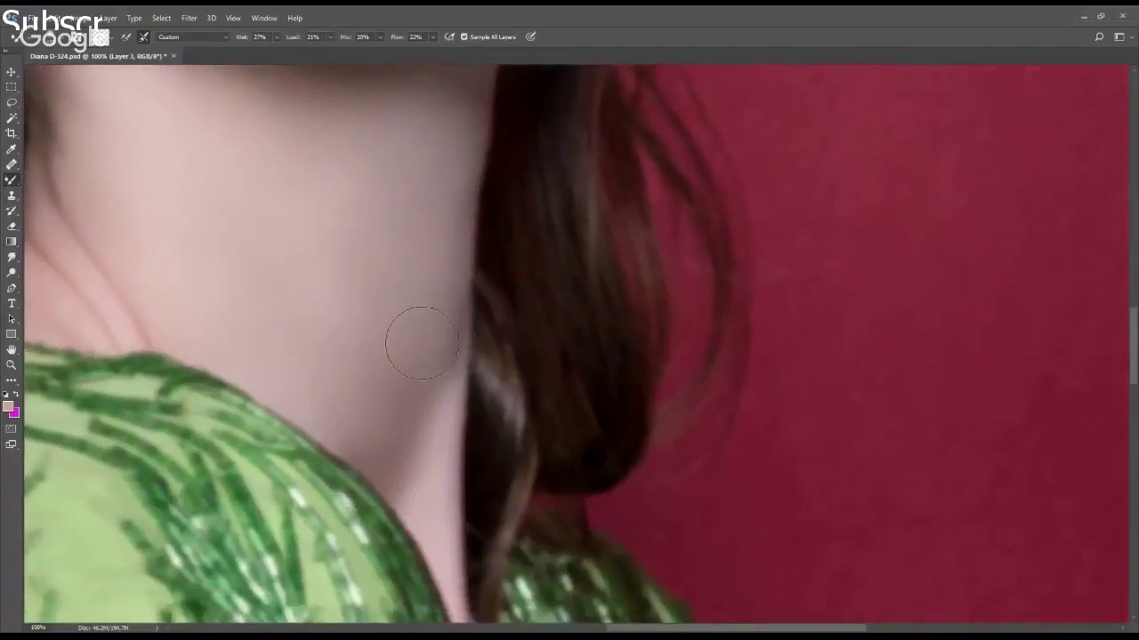
scroll(421, 343, "up", 4)
scroll(421, 342, "left", 2)
scroll(548, 424, "up", 1)
scroll(506, 414, "up", 3)
scroll(374, 325, "up", 2)
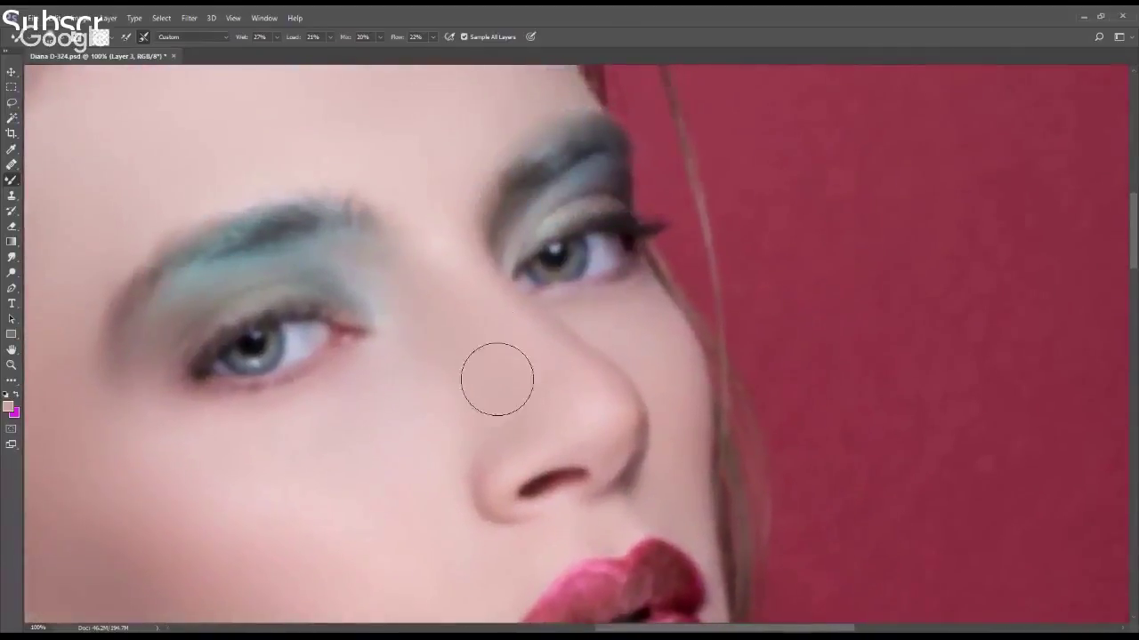
scroll(435, 455, "up", 1)
scroll(516, 379, "up", 3)
scroll(516, 379, "left", 2)
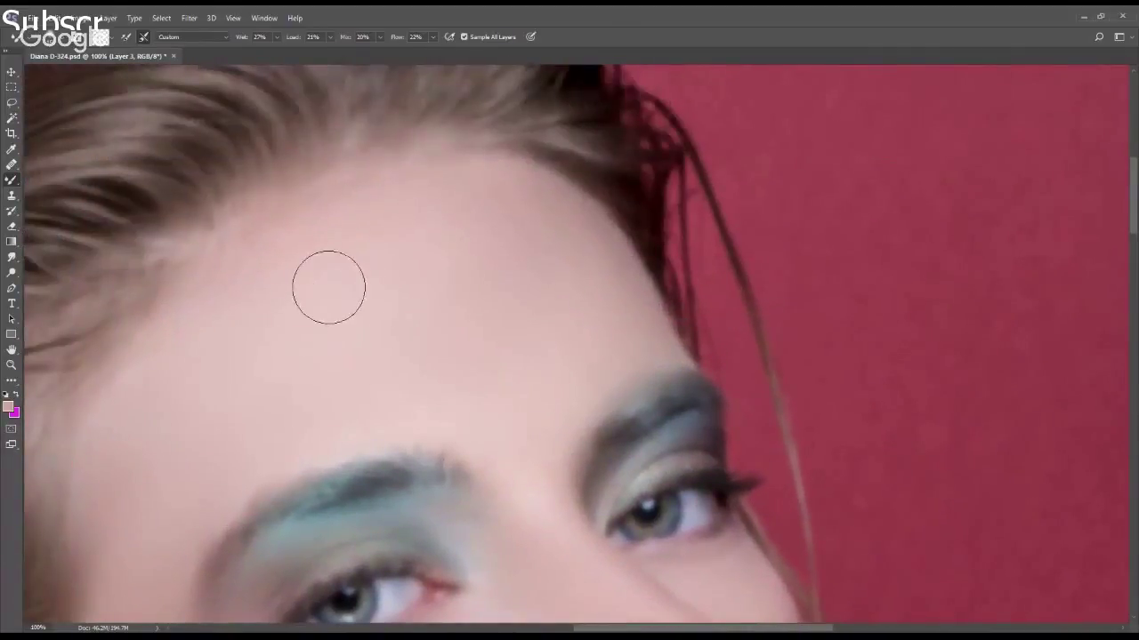
scroll(270, 348, "down", 1)
scroll(507, 275, "down", 2)
scroll(506, 275, "down", 2)
scroll(506, 275, "right", 3)
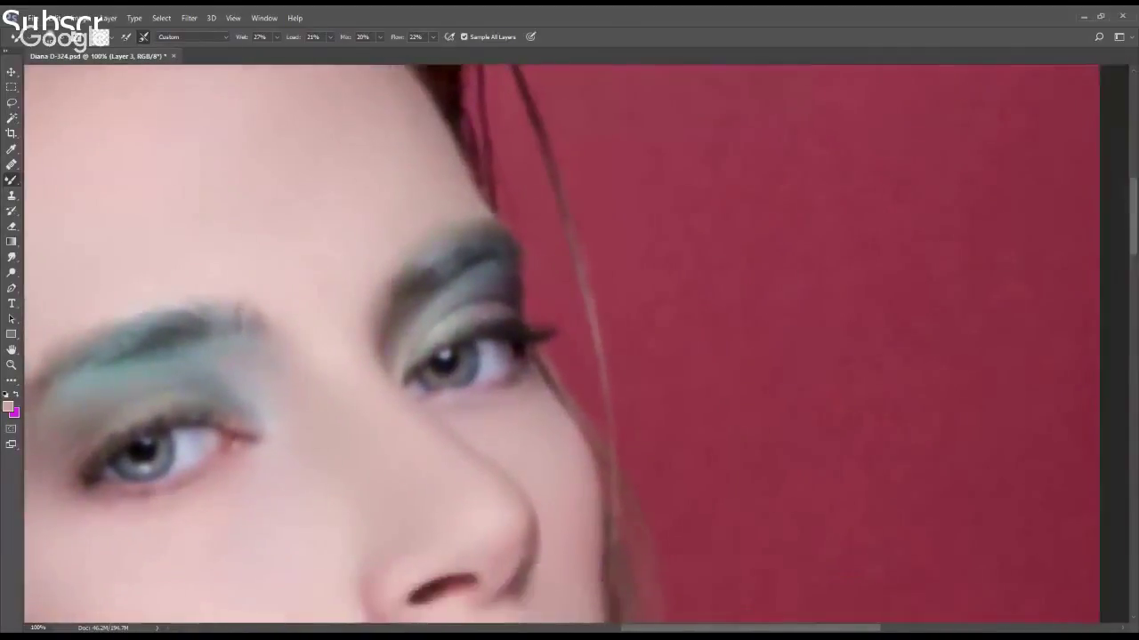
scroll(104, 415, "down", 2)
scroll(104, 415, "left", 2)
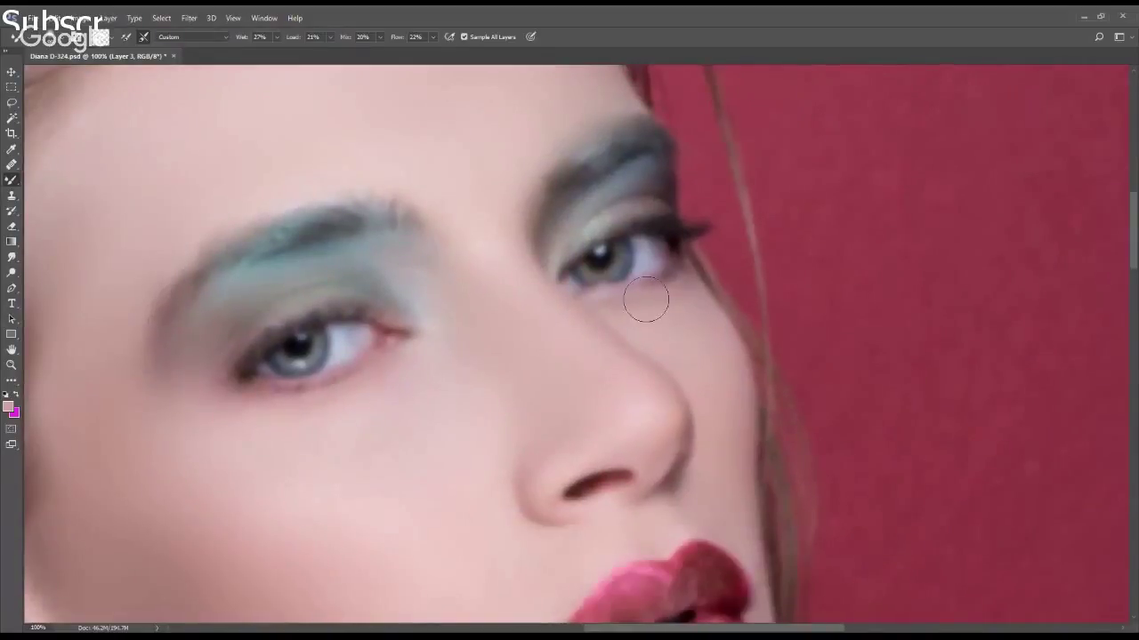
scroll(643, 374, "down", 3)
scroll(643, 373, "right", 2)
scroll(478, 204, "up", 1)
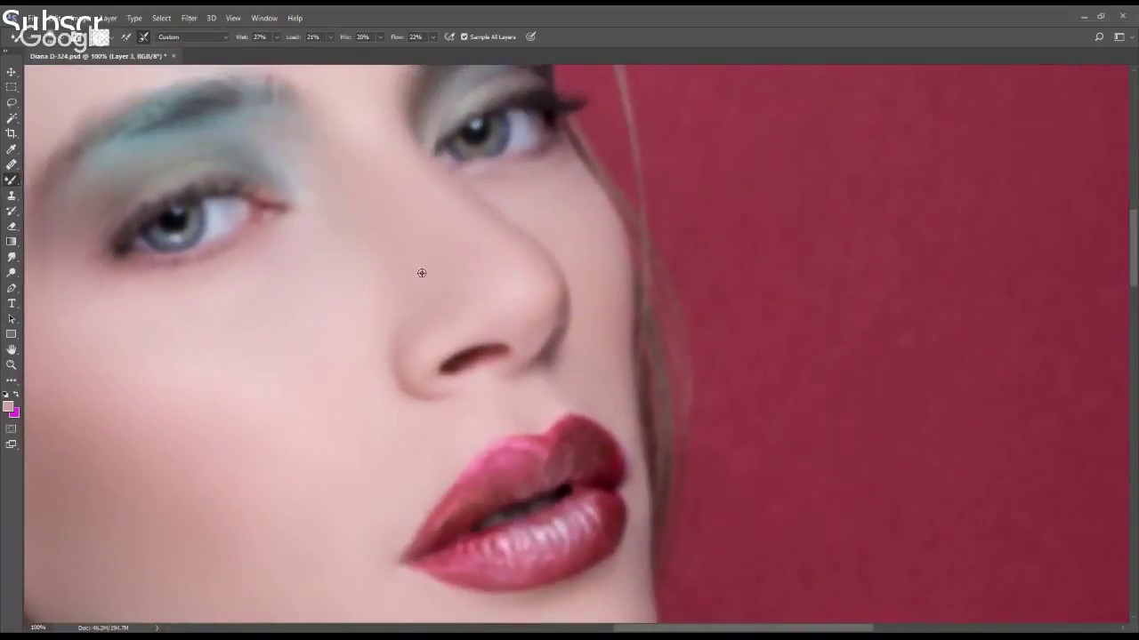
scroll(515, 317, "down", 3)
scroll(516, 318, "right", 1)
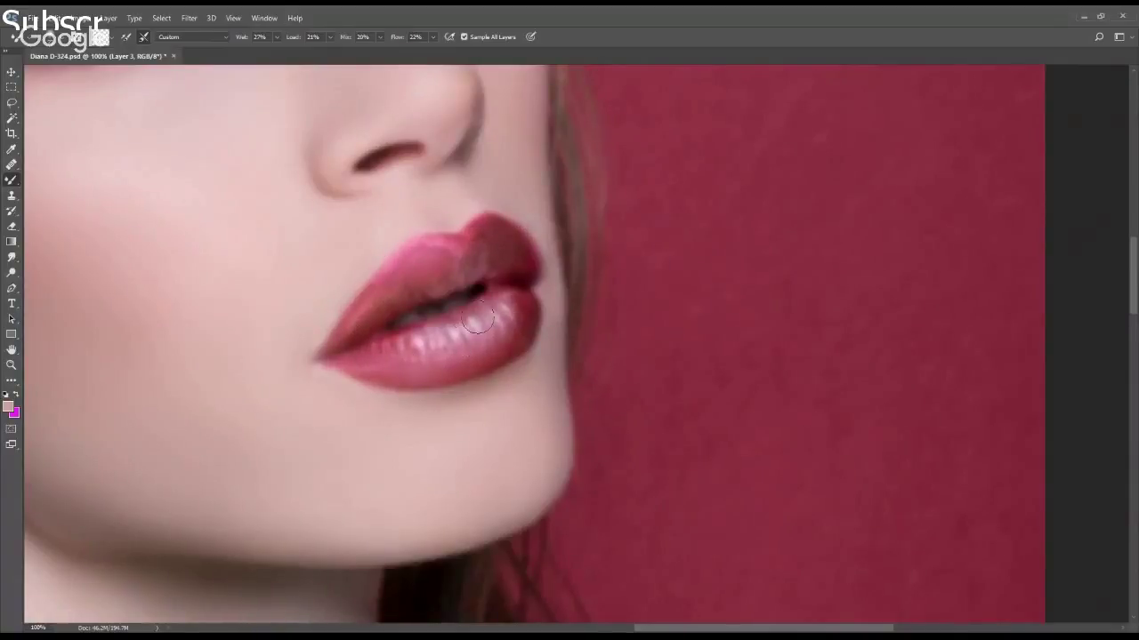
Blend the bright lower-lip highlights with the Mixer Brush, refining the lip edges with a smaller brush
left_click_drag(351, 360, 469, 331)
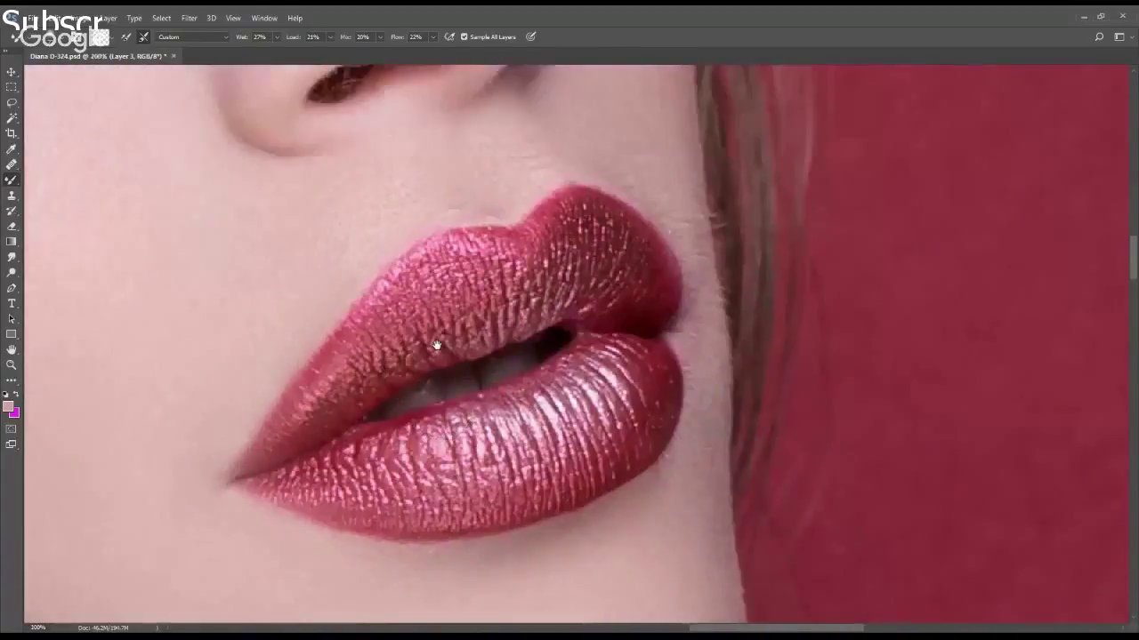
key("bracketleft")
key("bracketleft")
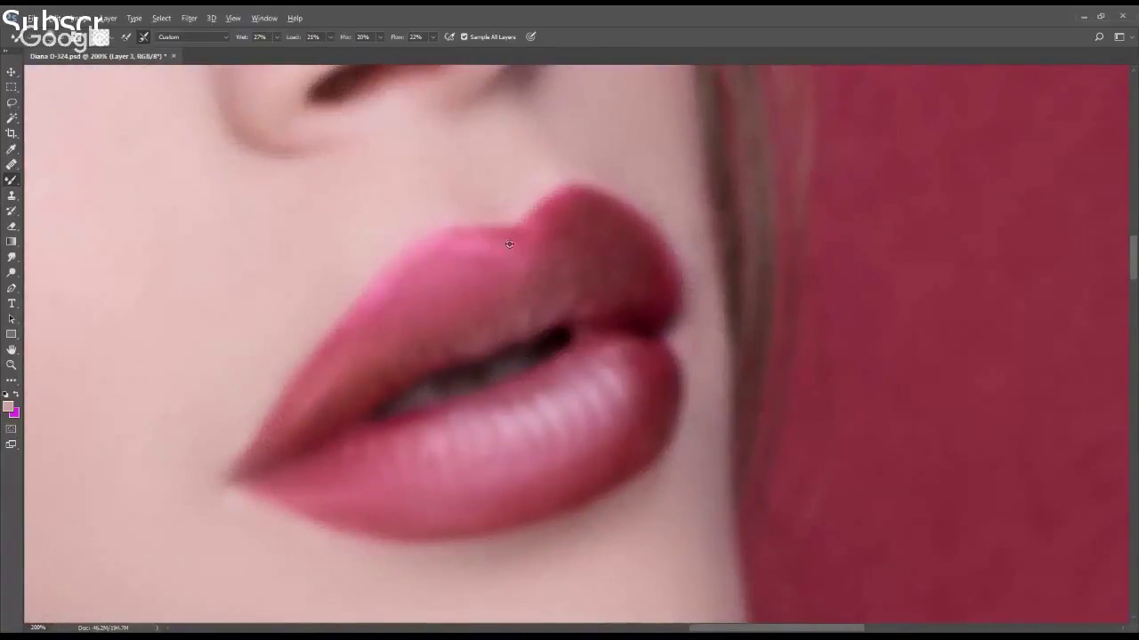
left_click_drag(329, 575, 452, 442)
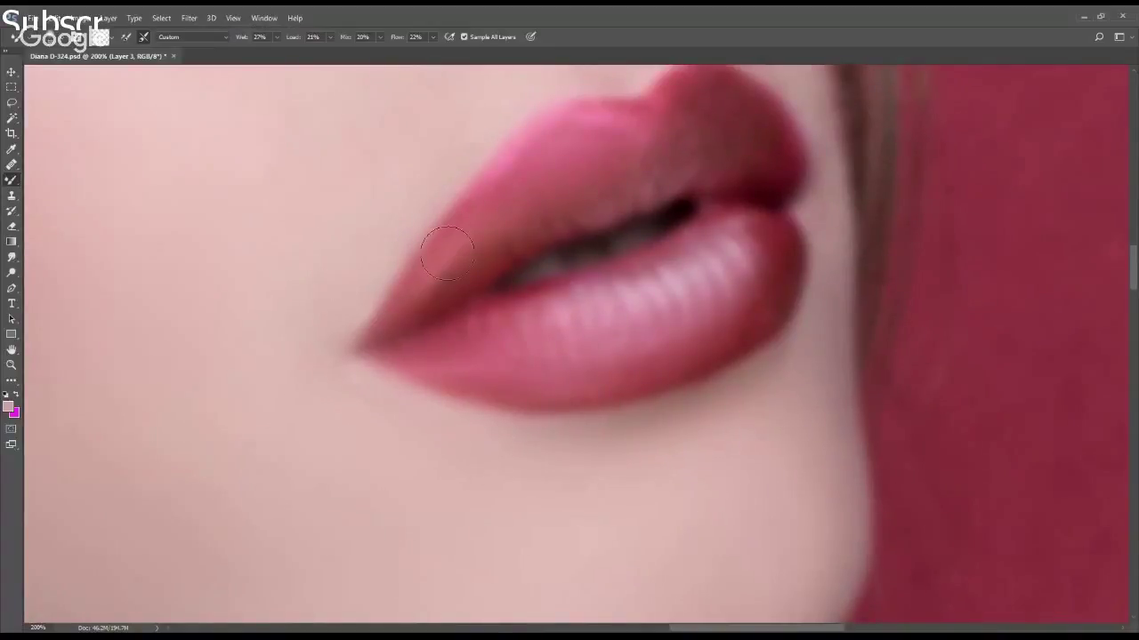
scroll(448, 253, "down", 2)
scroll(448, 254, "down", 2)
scroll(447, 254, "down", 2)
Reposition the view so the face, eyes and lips sit higher on screen
scroll(569, 342, "up", 3)
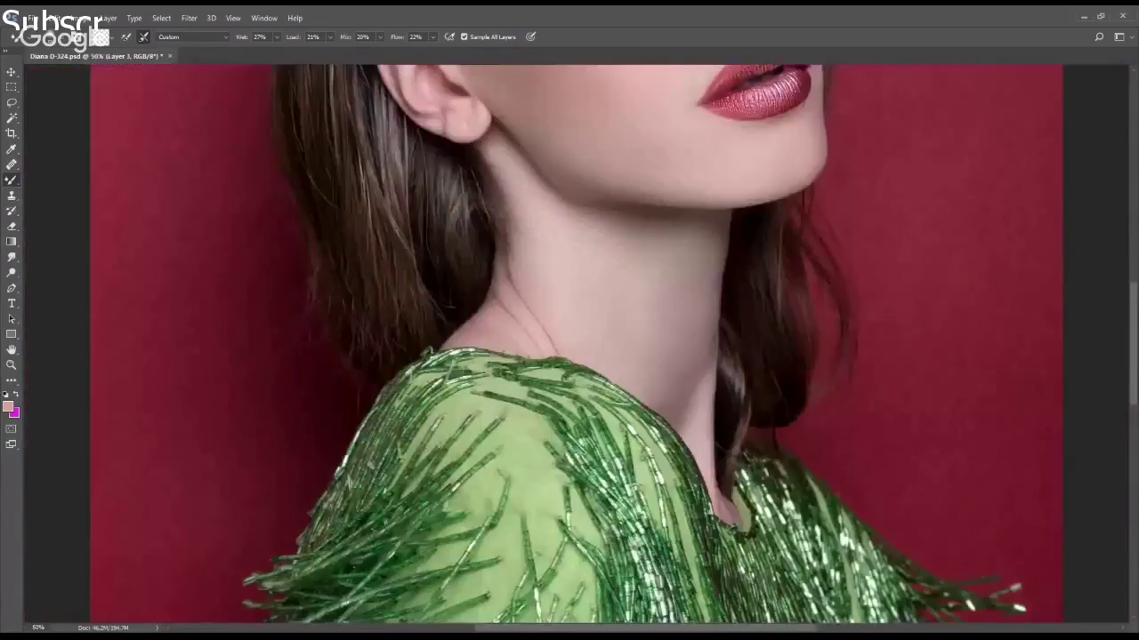
scroll(550, 372, "down", 10)
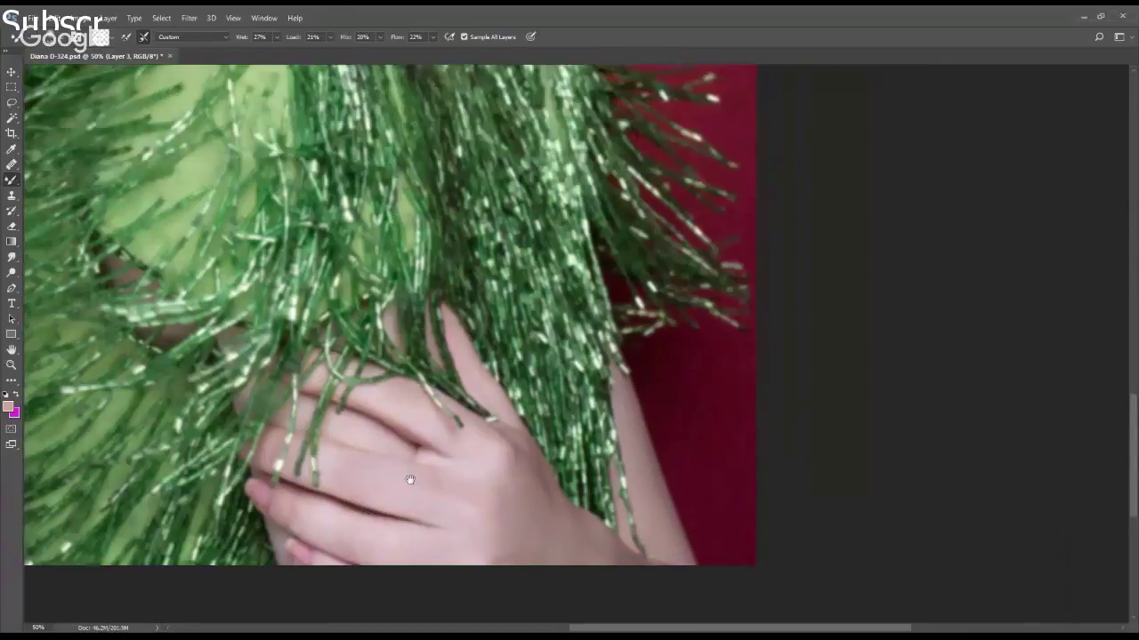
left_click_drag(395, 379, 501, 474)
left_click_drag(407, 367, 437, 439)
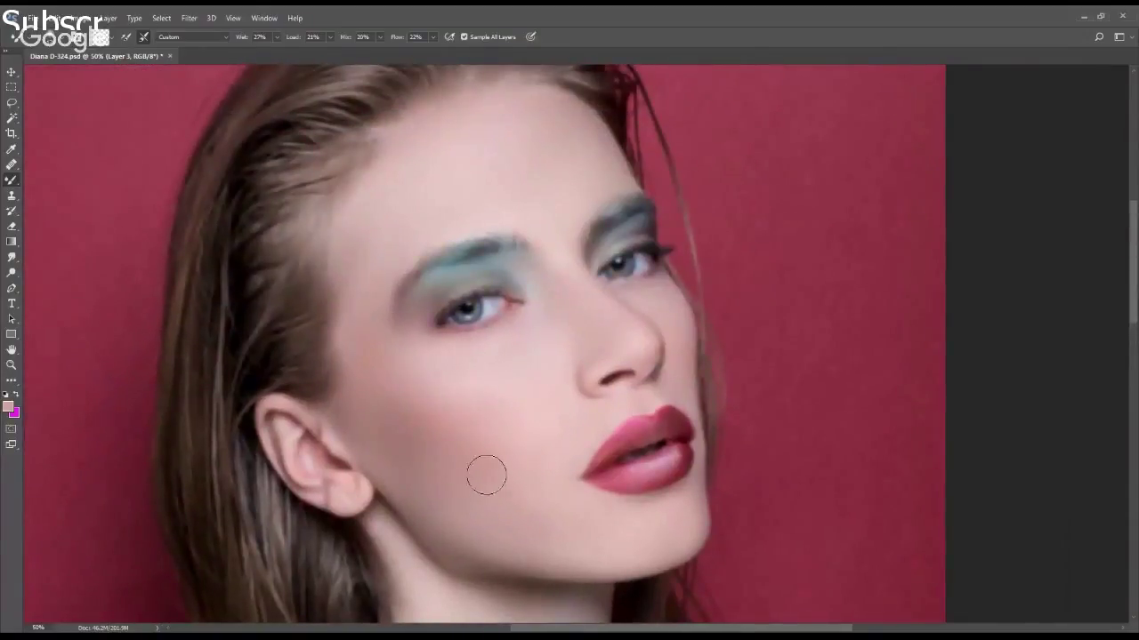
left_click_drag(531, 178, 512, 87)
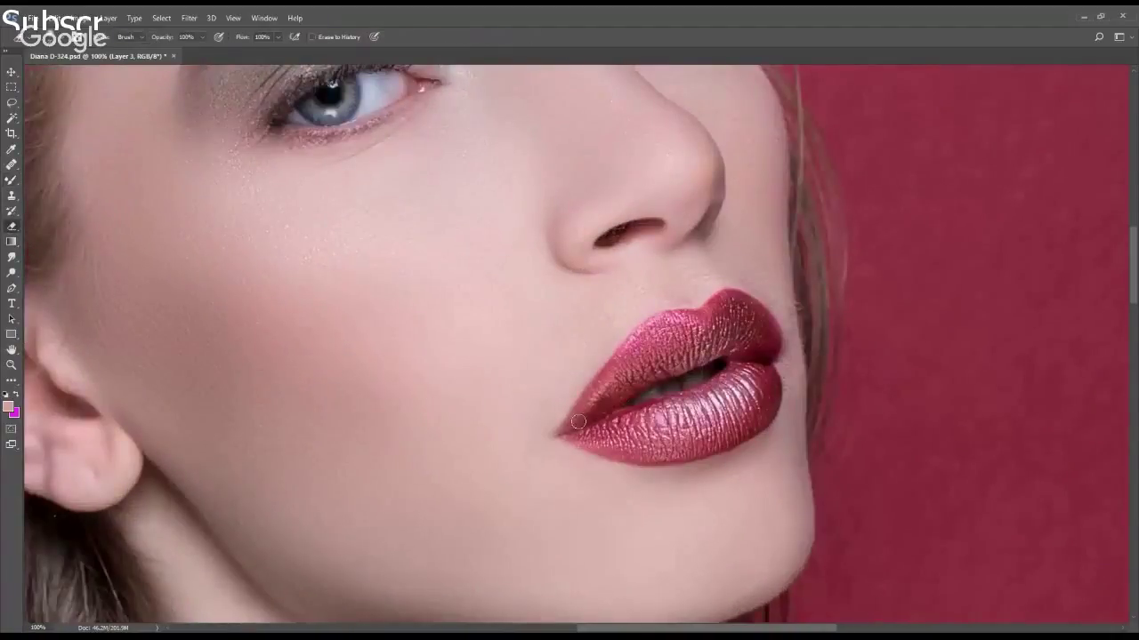
Erase the smoothing along the lower lip edge to restore the lips' metallic texture
left_click_drag(578, 422, 592, 398)
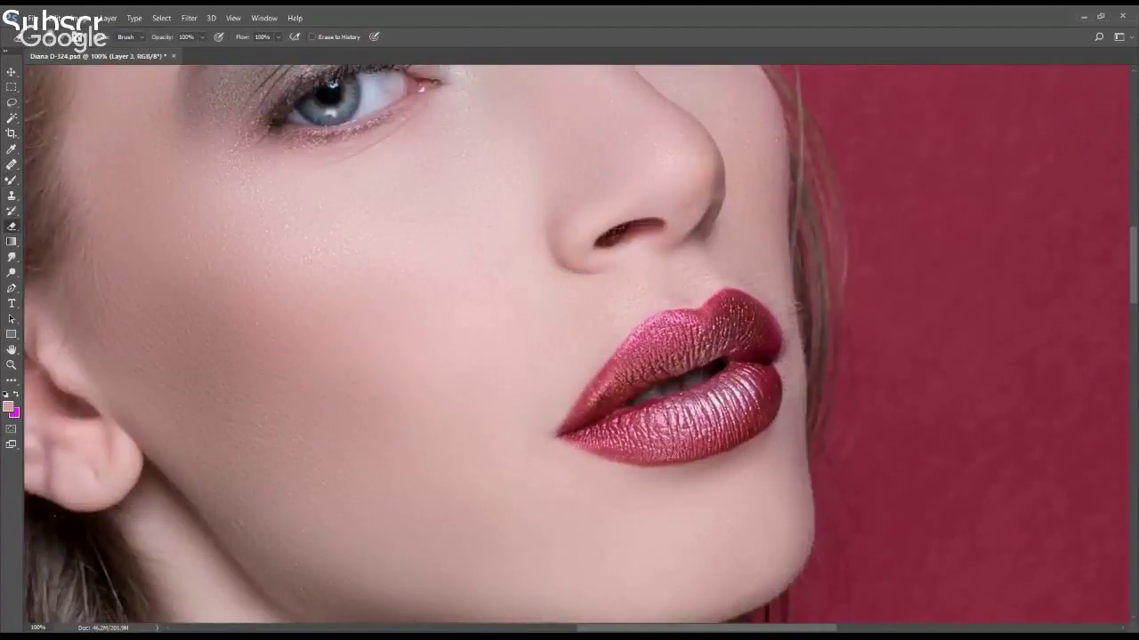
left_click_drag(566, 438, 585, 431)
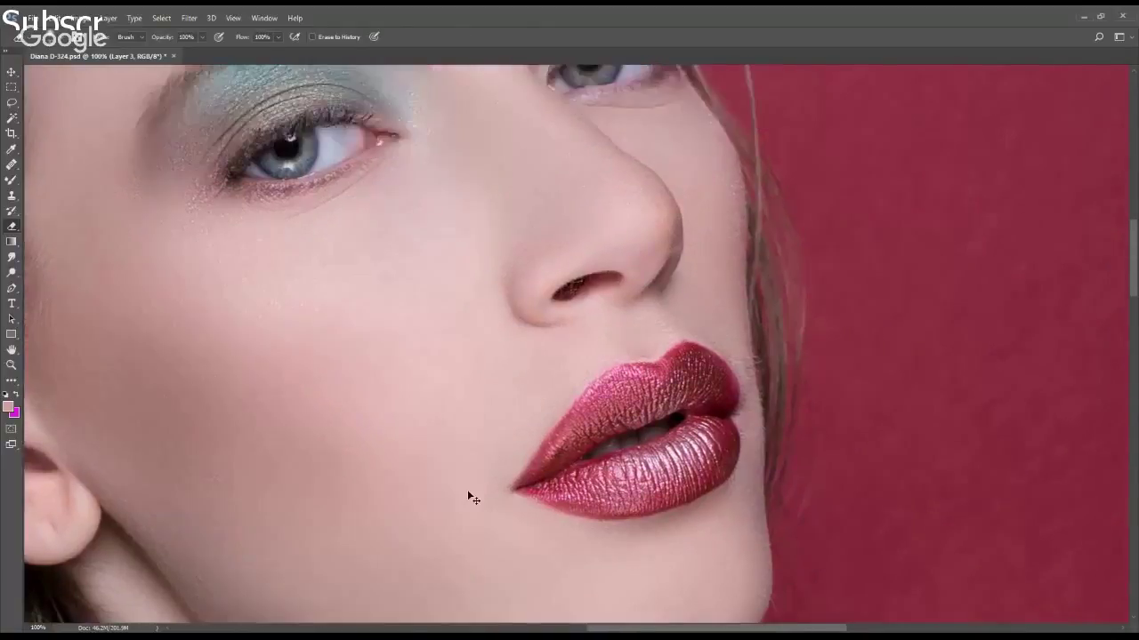
scroll(468, 496, "down", 3)
scroll(564, 399, "up", 2)
scroll(586, 347, "up", 3)
scroll(586, 347, "down", 5)
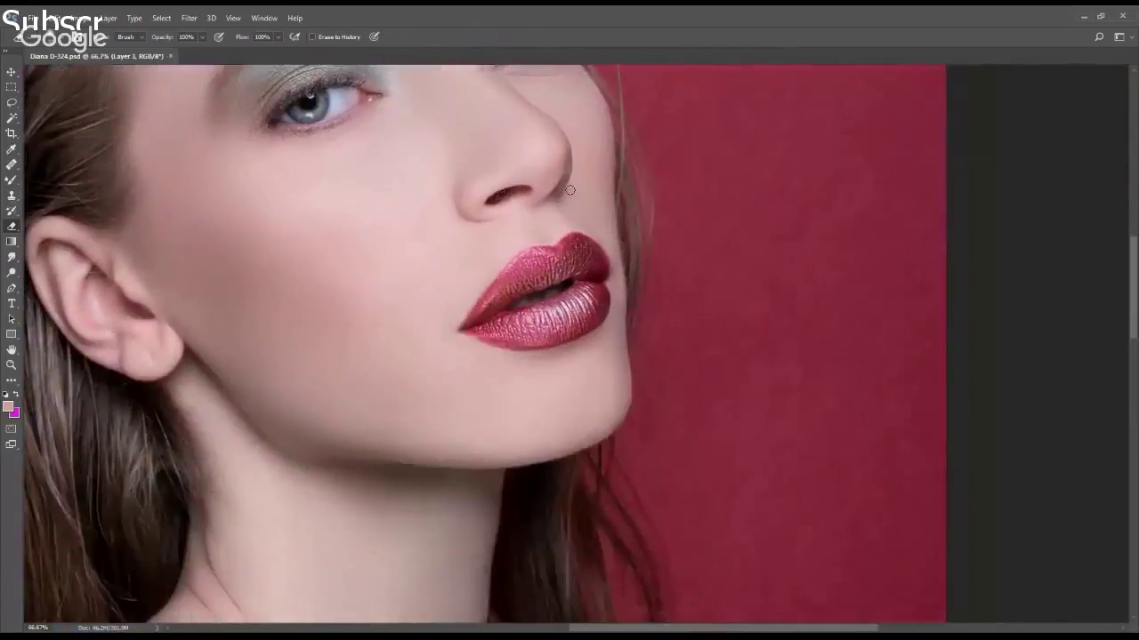
scroll(299, 257, "up", 2)
scroll(299, 257, "up", 2)
scroll(299, 257, "up", 1)
Heal the small lip spots with the Spot Healing Brush, then zoom out to the whole face
key("j")
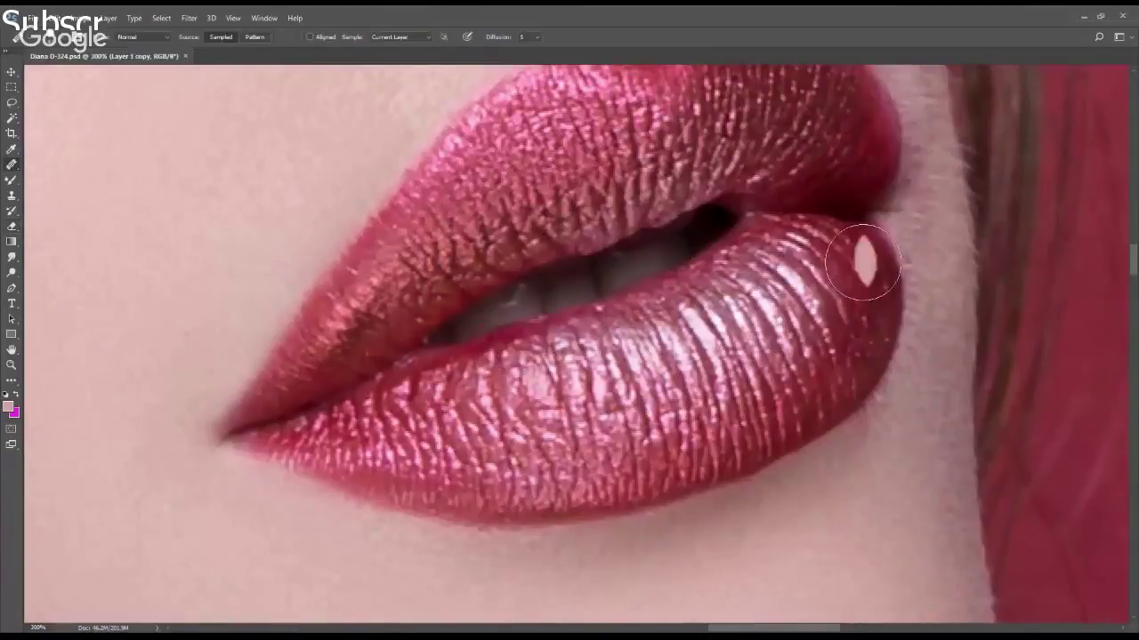
scroll(968, 304, "down", 1)
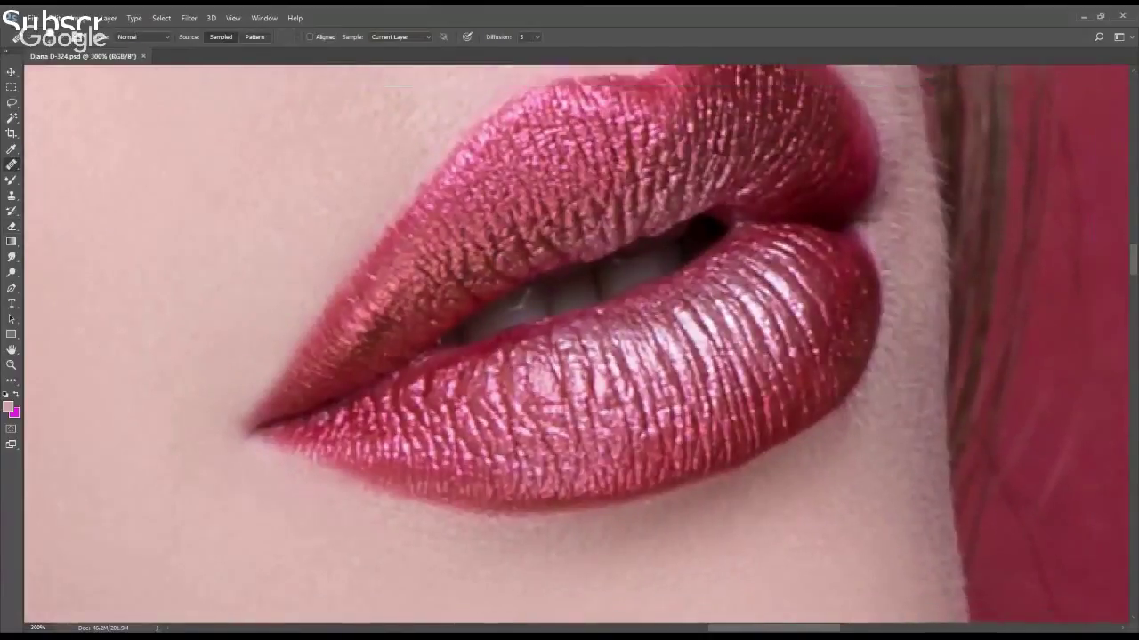
scroll(968, 304, "down", 3)
scroll(968, 303, "down", 2)
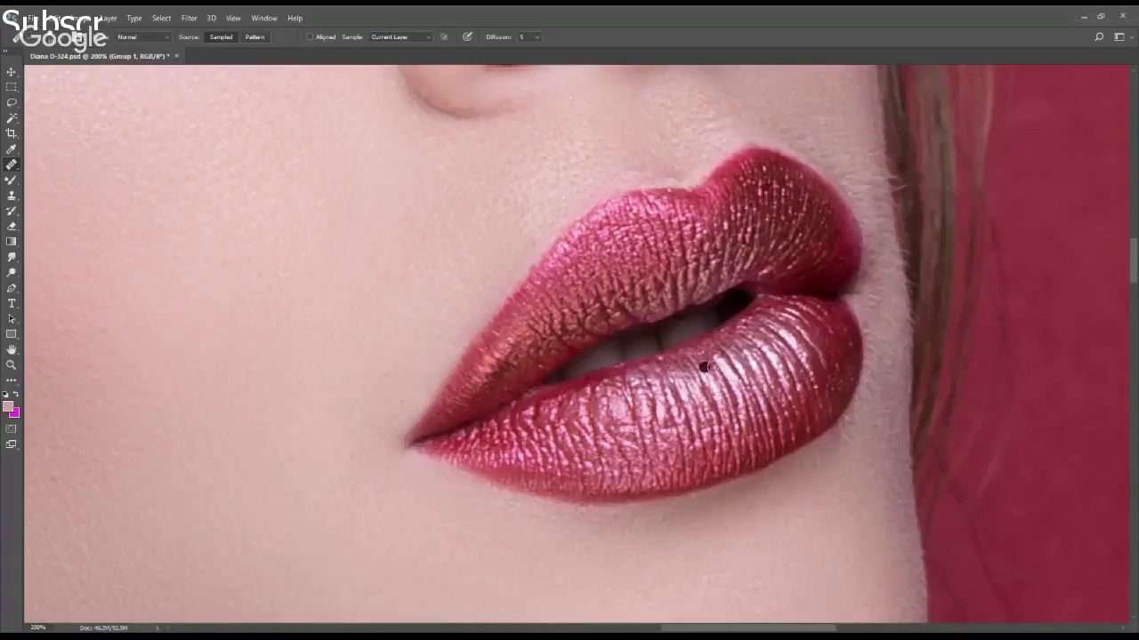
key("ctrl+minus")
key("ctrl+minus")
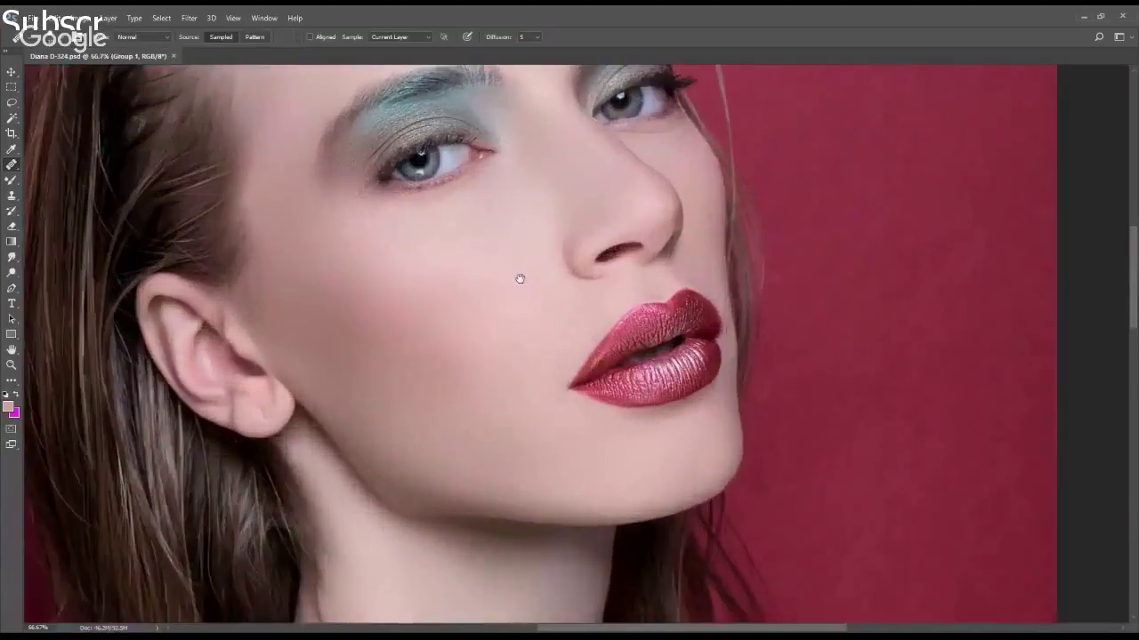
key("ctrl+minus")
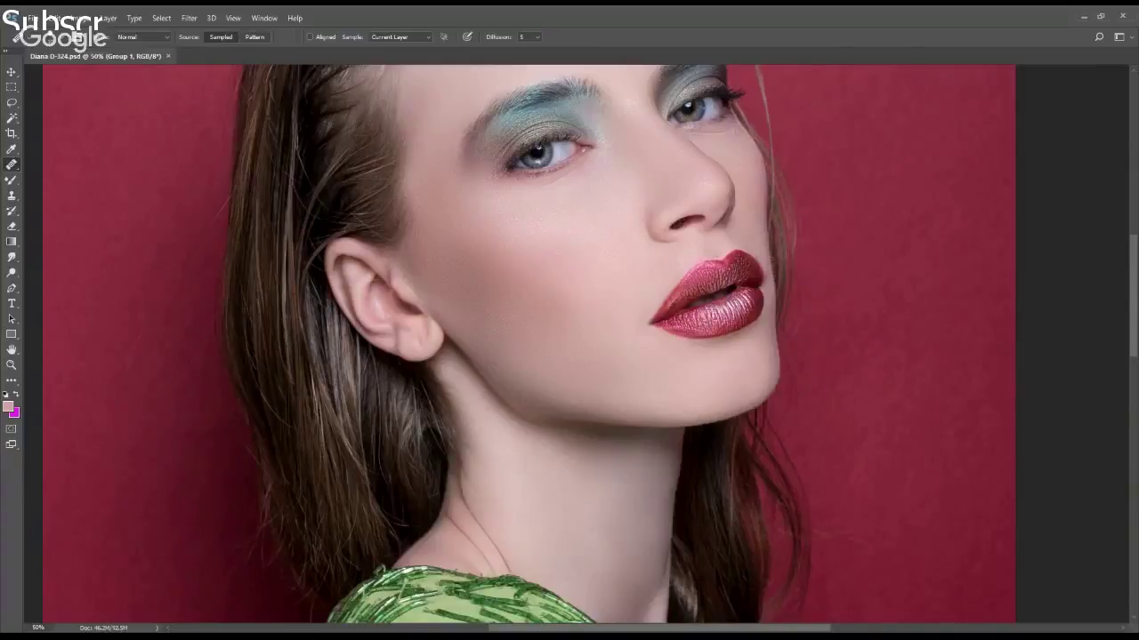
scroll(634, 478, "down", 1)
scroll(634, 479, "down", 2)
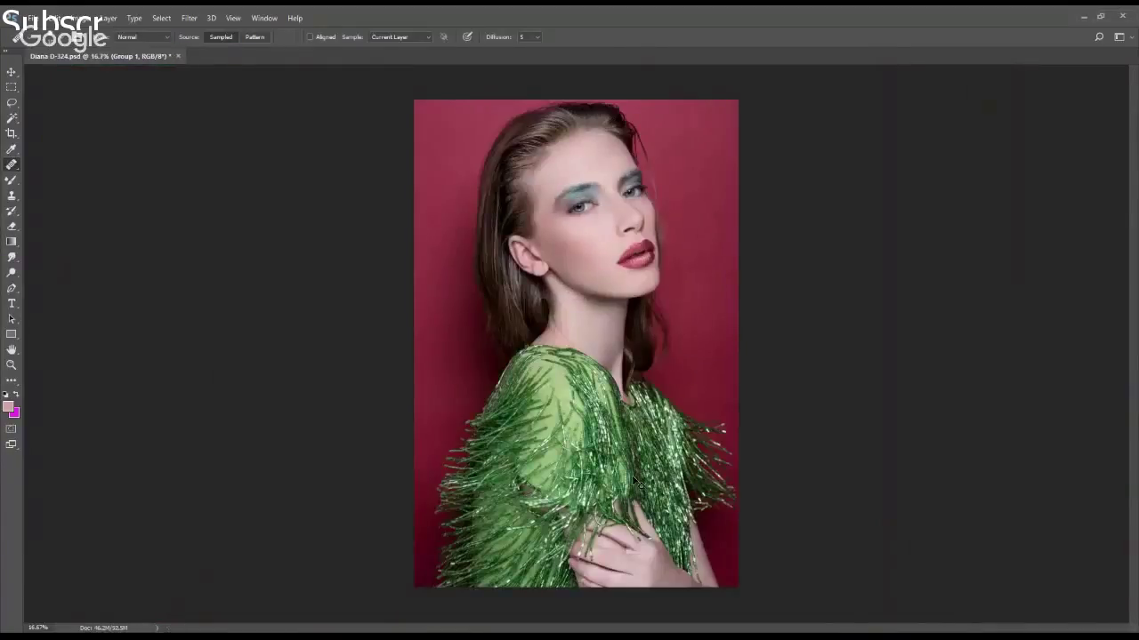
scroll(634, 481, "up", 1)
scroll(600, 343, "up", 4)
scroll(498, 420, "down", 1)
scroll(498, 420, "down", 1)
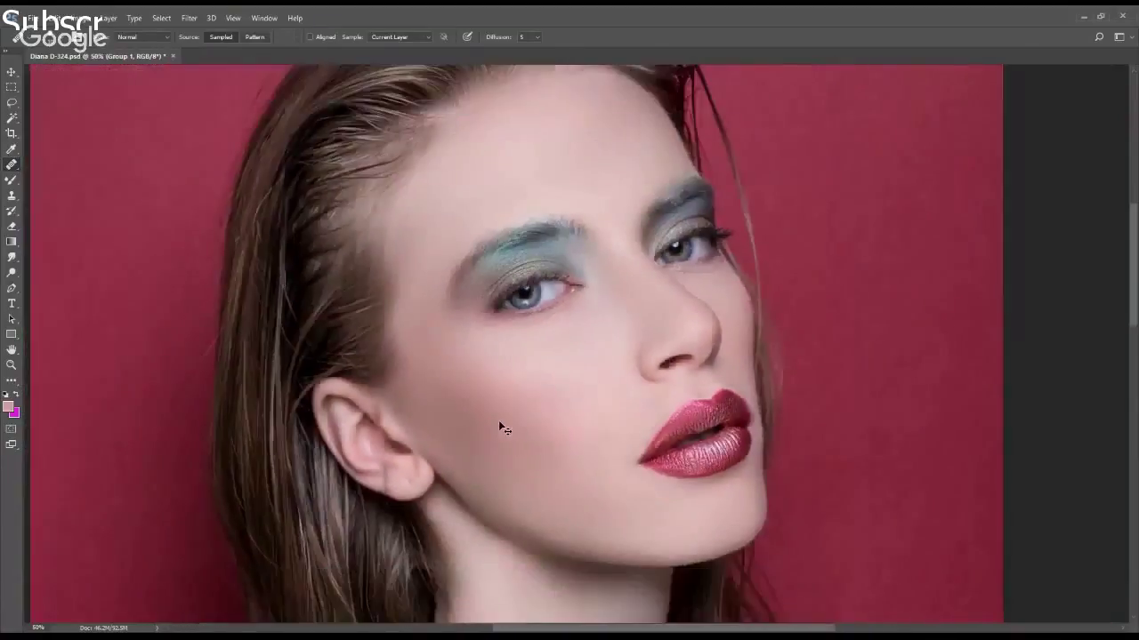
scroll(498, 420, "down", 1)
scroll(499, 423, "up", 4)
scroll(499, 424, "down", 3)
scroll(499, 424, "up", 1)
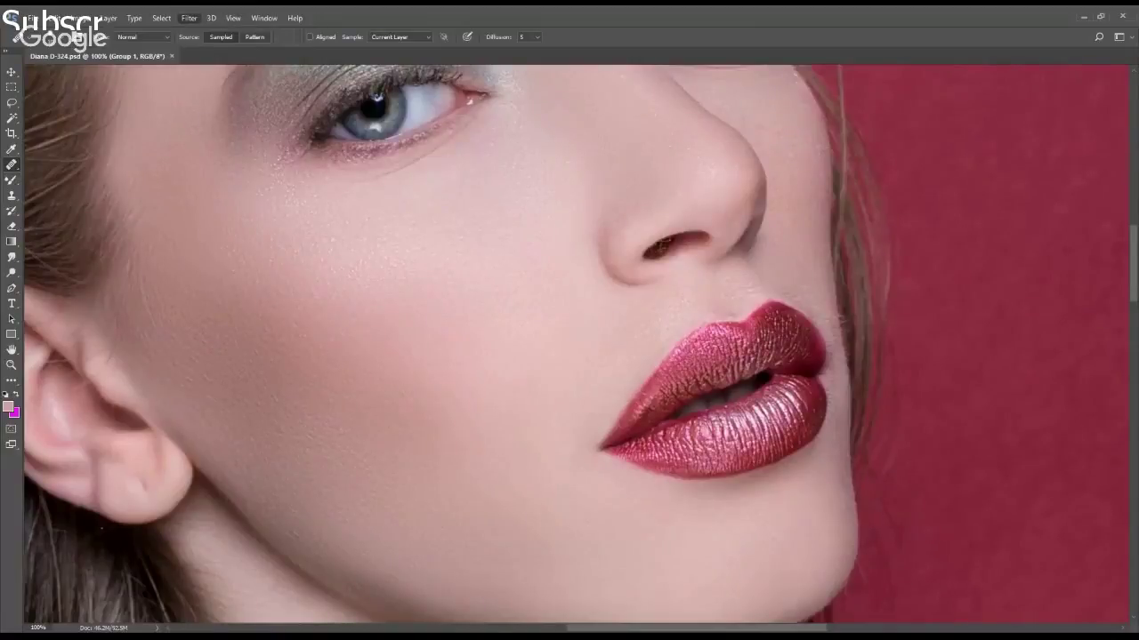
key("h")
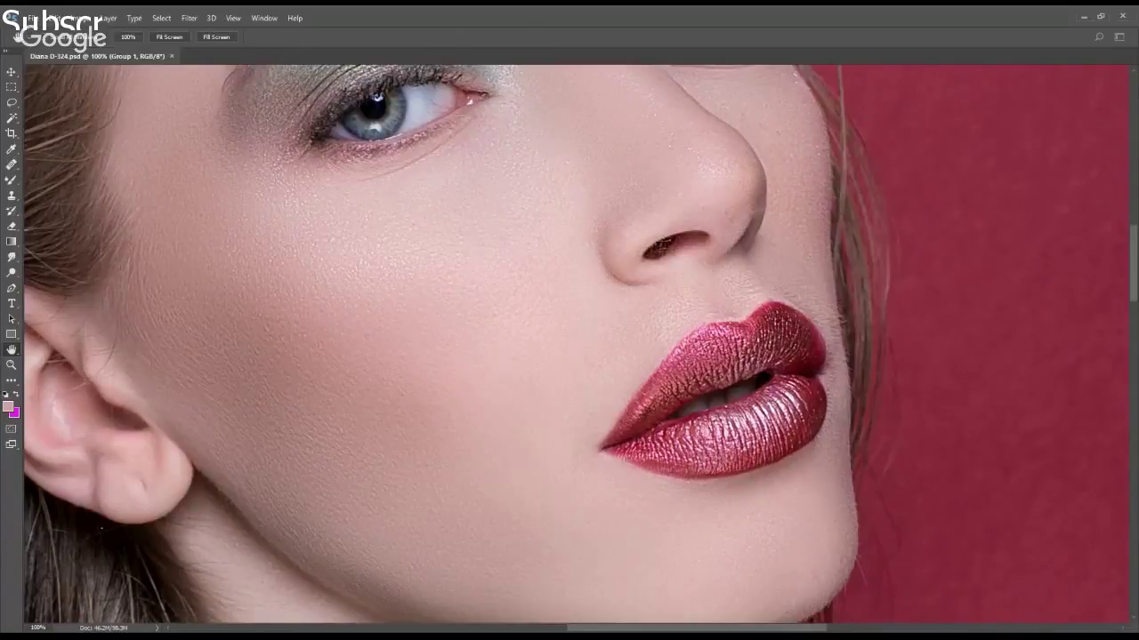
Dodge at Midtones 50% to brighten the eye whites, the iris and the lower lid
key("o")
scroll(483, 208, "down", 1)
scroll(483, 208, "up", 2)
scroll(525, 302, "up", 2)
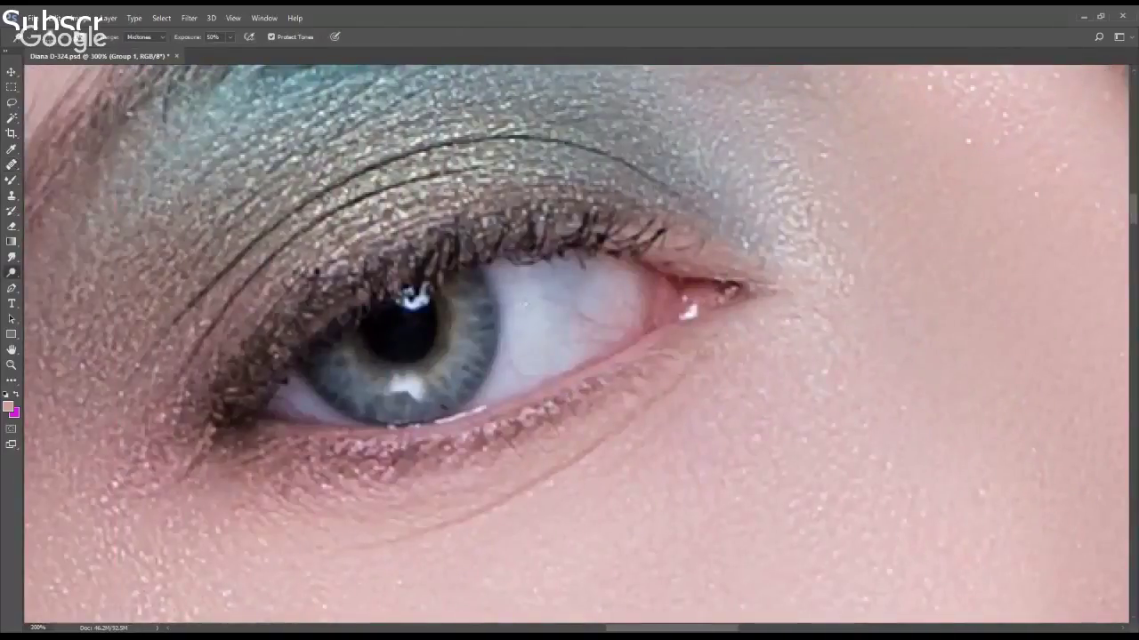
left_click_drag(623, 303, 521, 318)
mouse_move(688, 348)
left_mouse_down()
mouse_move(369, 415)
mouse_move(548, 299)
left_mouse_up()
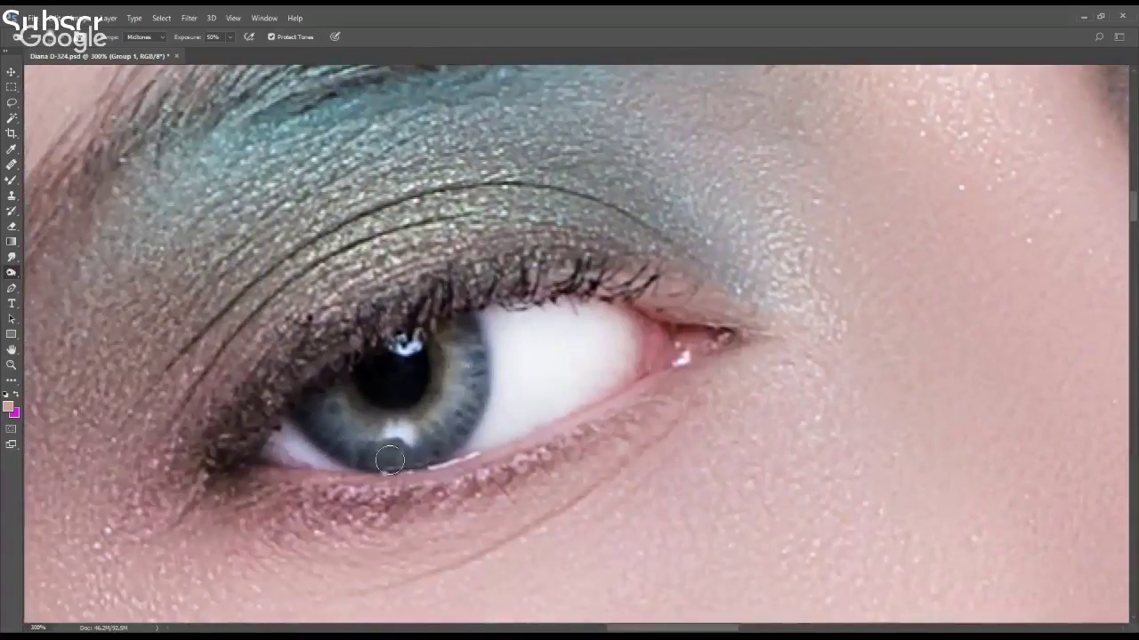
left_click_drag(490, 432, 394, 457)
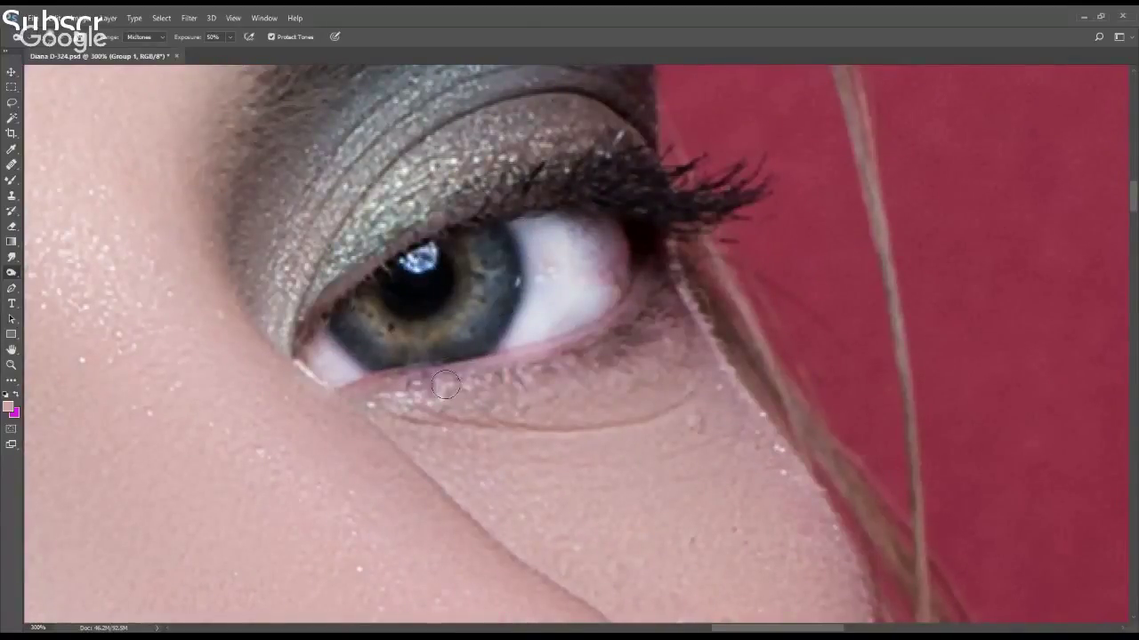
left_click_drag(446, 386, 636, 289)
Create a new layer filled with neutral 50% grey for dodging and burning
key("alt+bracketleft")
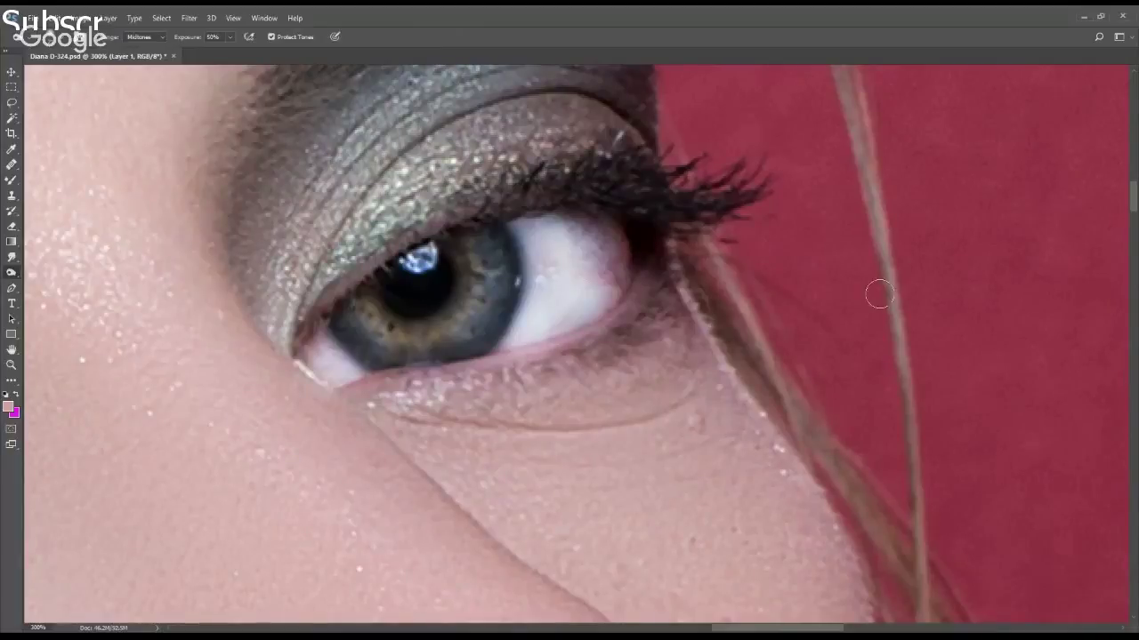
key("i")
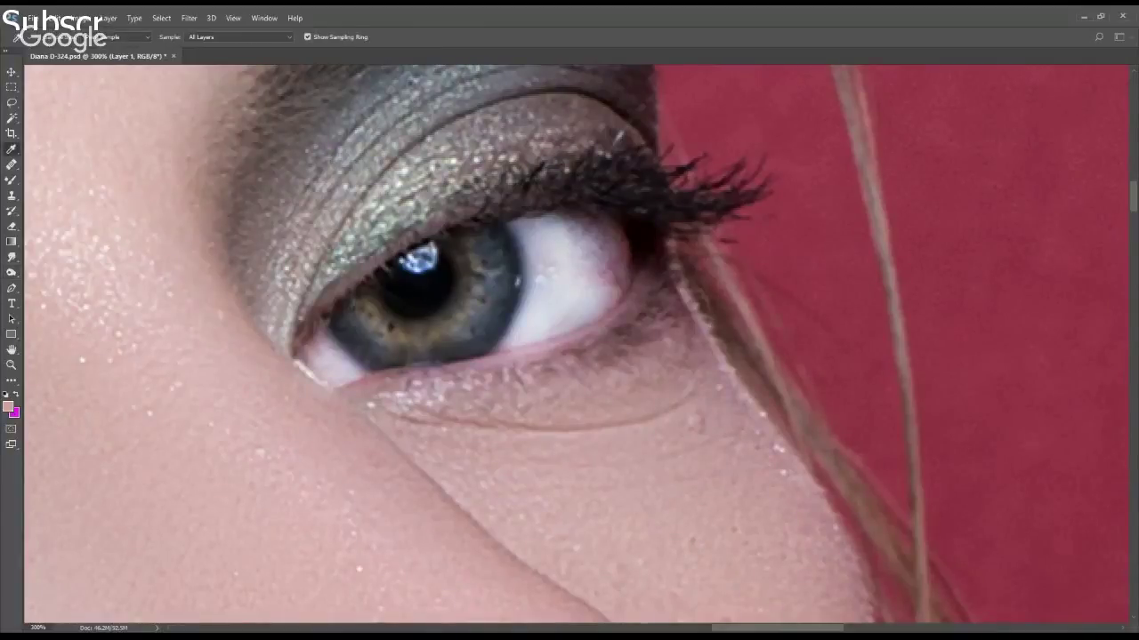
key("o")
key("shift+alt+n")
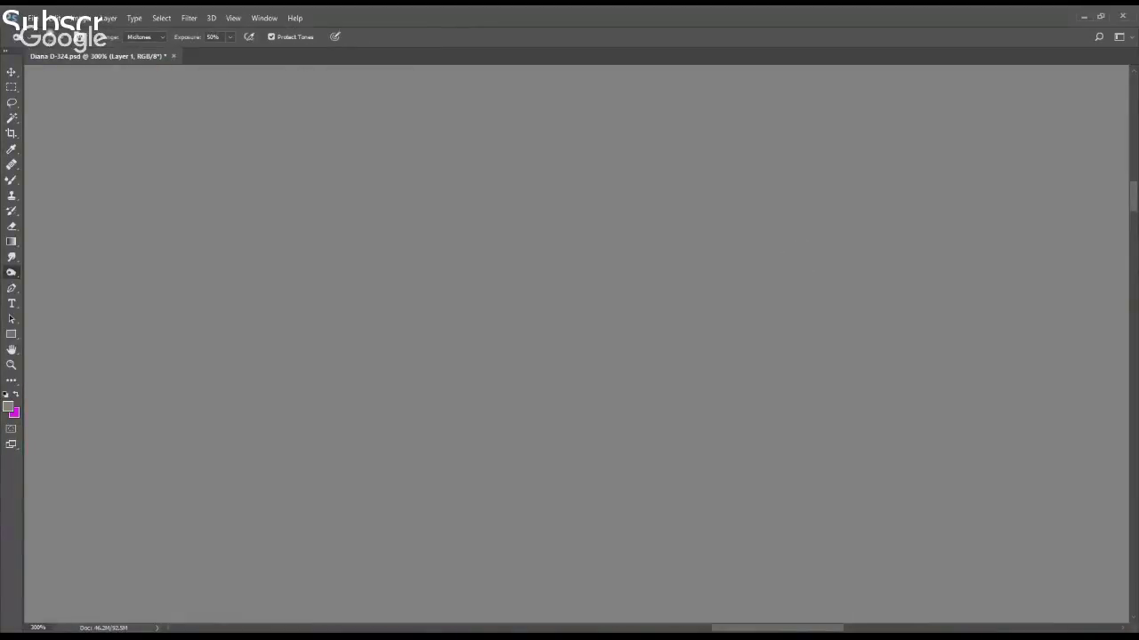
Set the grey layer to Soft Light so the photo shows through, then zoom out
key("shift+alt+o")
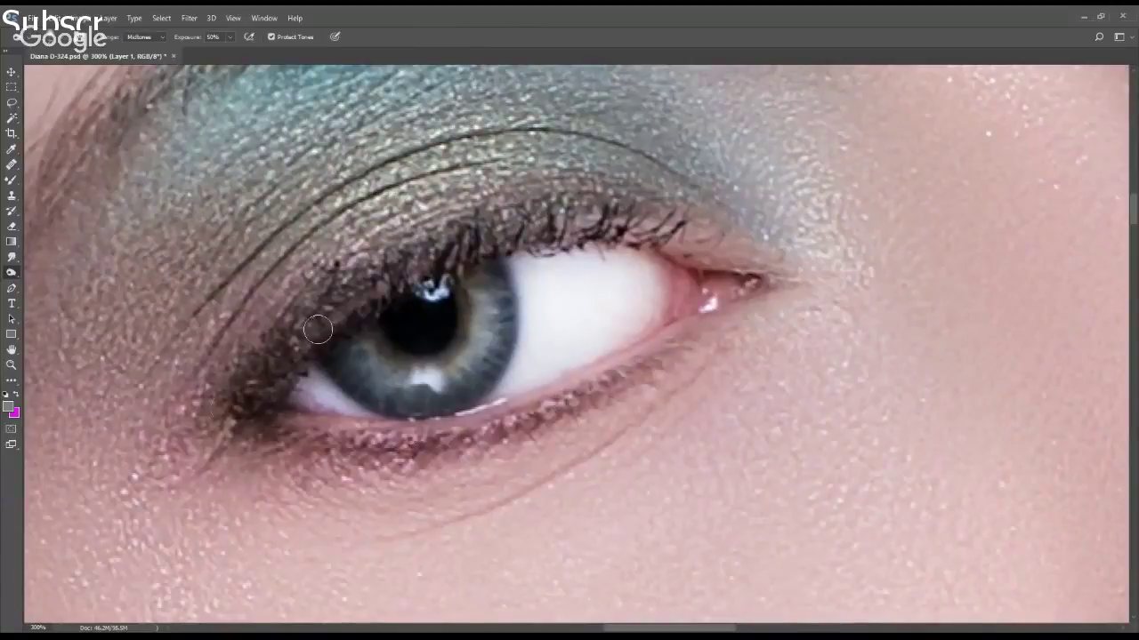
key("ctrl+1")
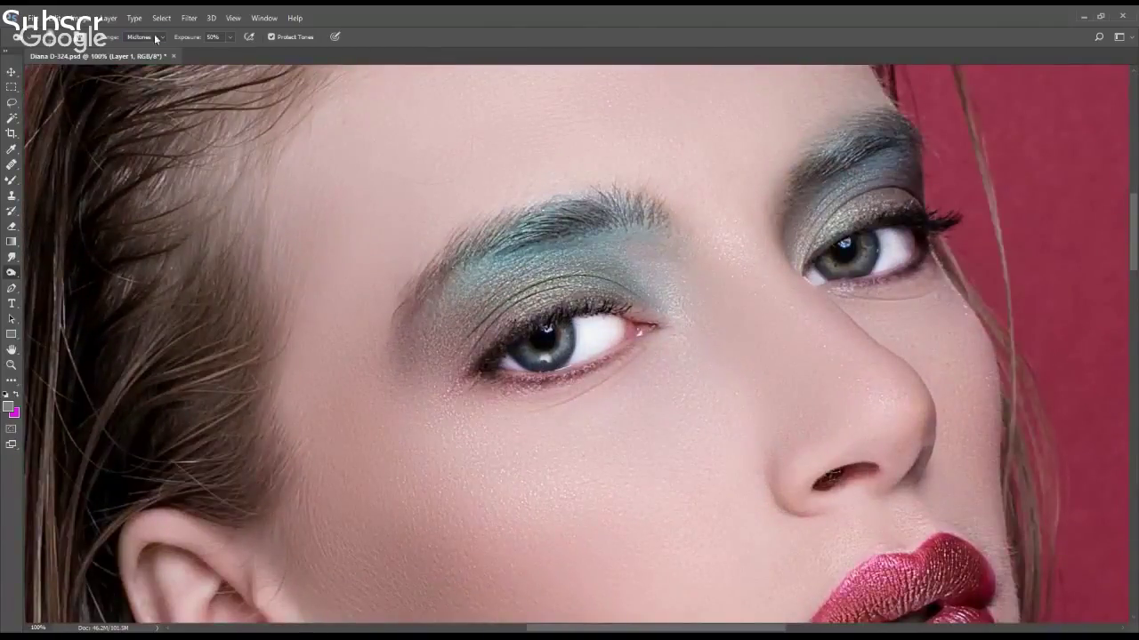
scroll(498, 356, "right", 5)
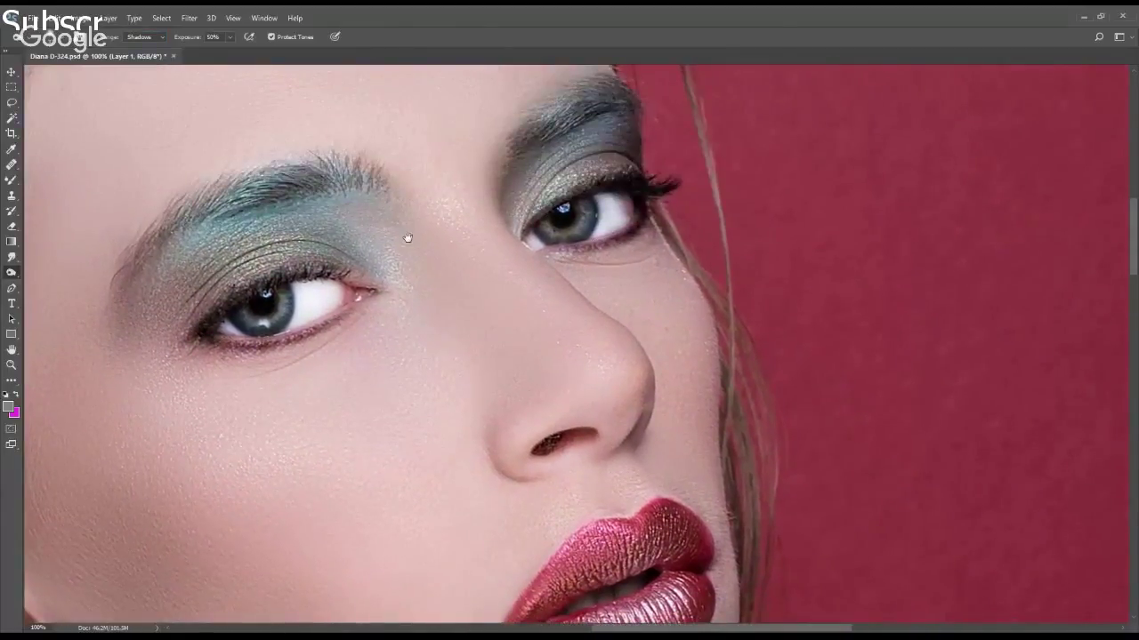
Burn the eyebrows and right upper-lip edge, then dodge the teeth and inner lip
left_click_drag(408, 237, 647, 180)
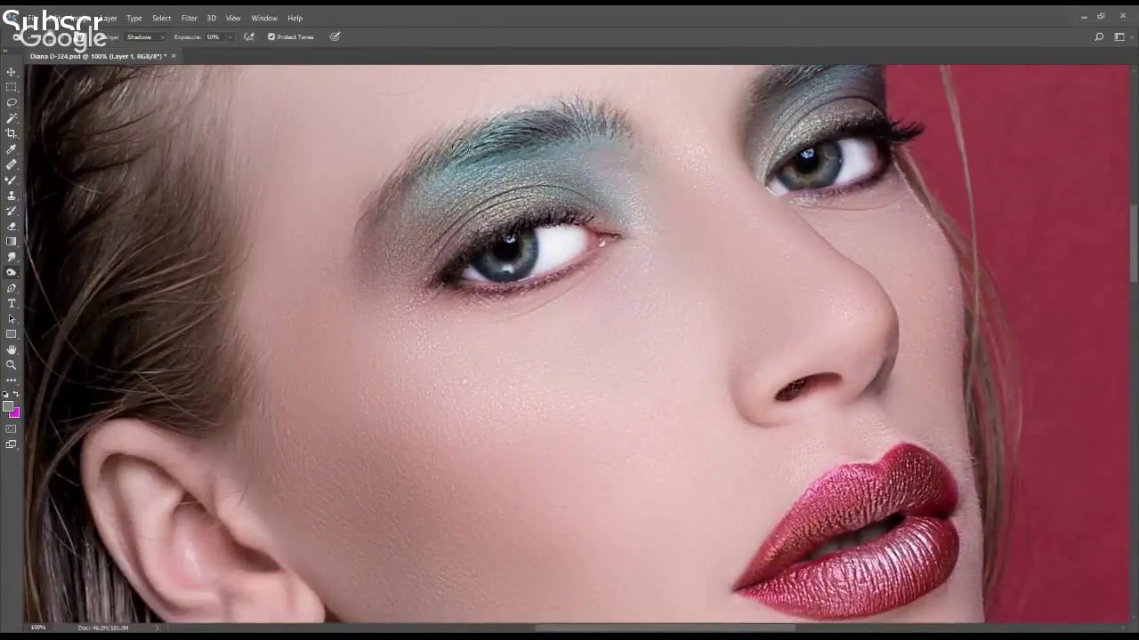
left_click_drag(365, 222, 534, 124)
scroll(516, 424, "down", 5)
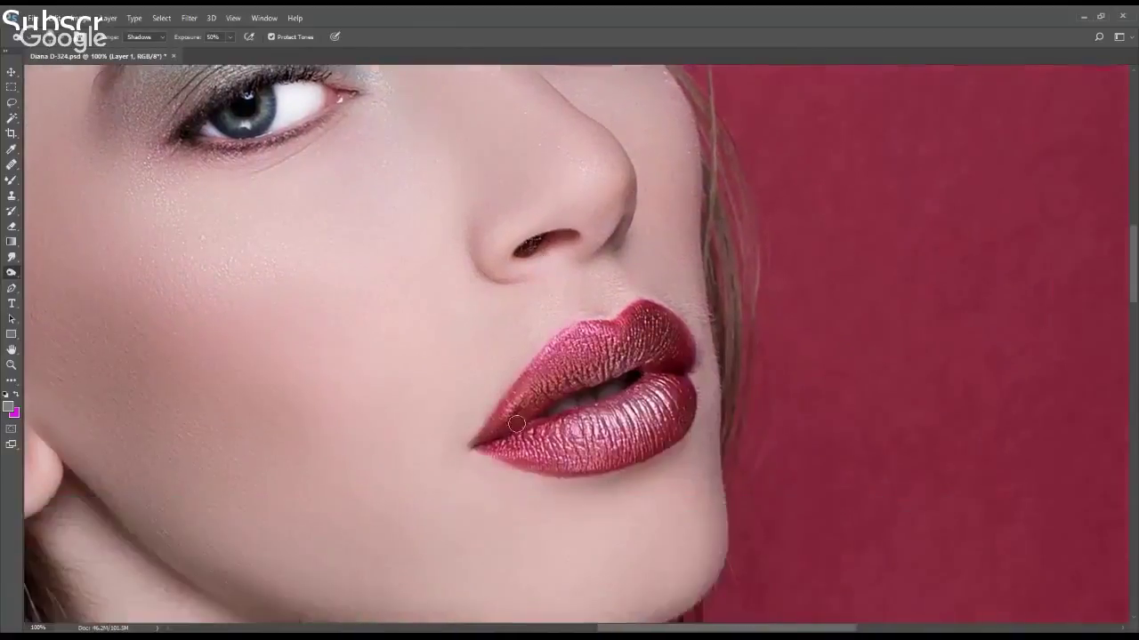
left_click_drag(620, 307, 680, 441)
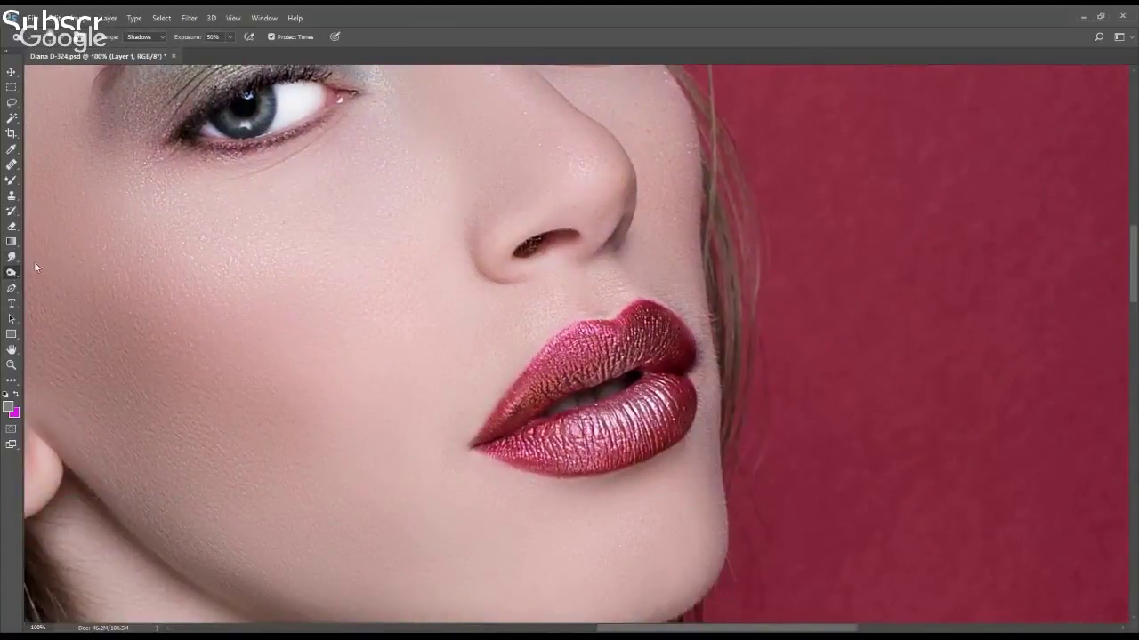
key("shift+o")
left_click_drag(556, 408, 580, 404)
Sample the lip red with the Eyedropper as the painting colour
key("ctrl+minus")
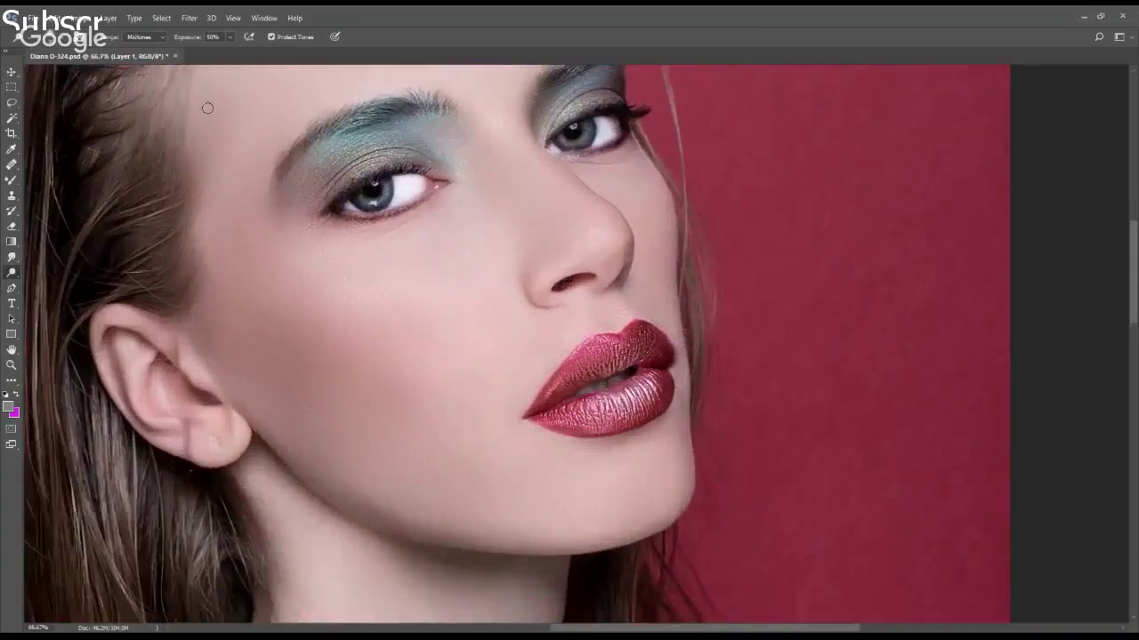
left_click(11, 195)
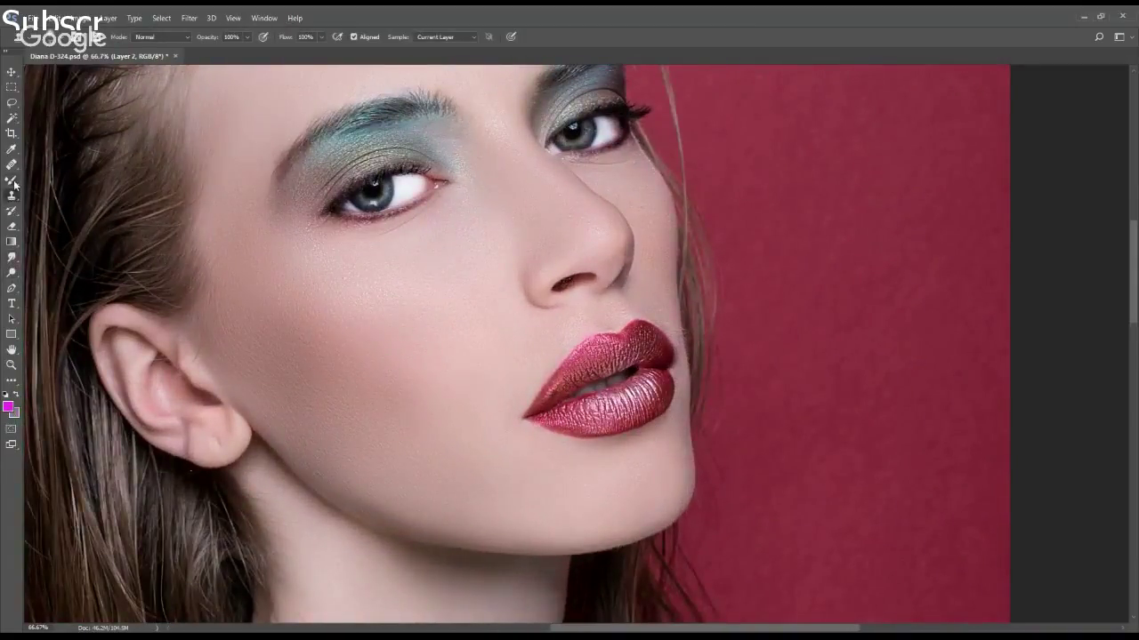
key("i")
left_click(569, 407)
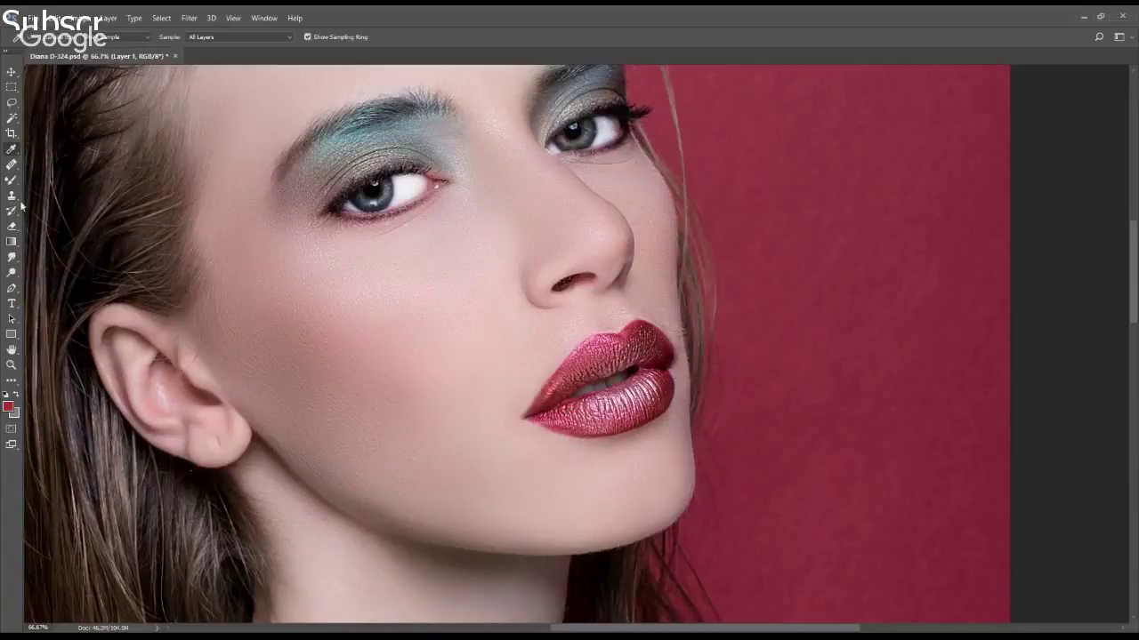
Paint a soft blush on the cheek at 9% opacity and deepen the teal upper-eyelid shadow
left_click(9, 181)
key("shift+b")
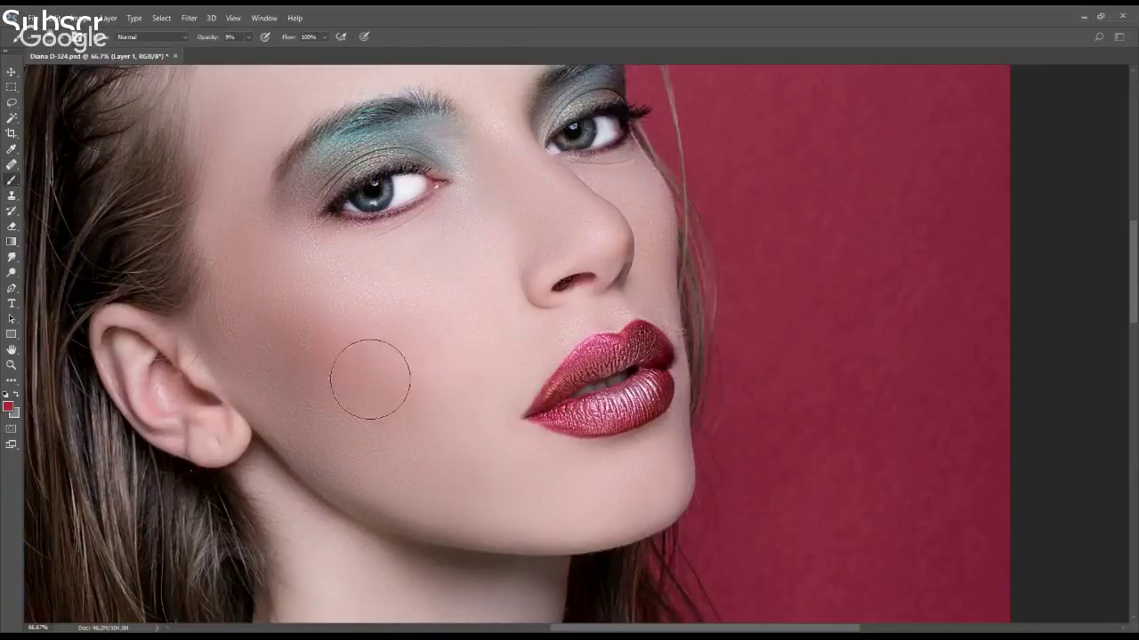
mouse_move(371, 376)
left_mouse_down()
mouse_move(264, 290)
mouse_move(388, 370)
left_mouse_up()
scroll(592, 370, "up", 3)
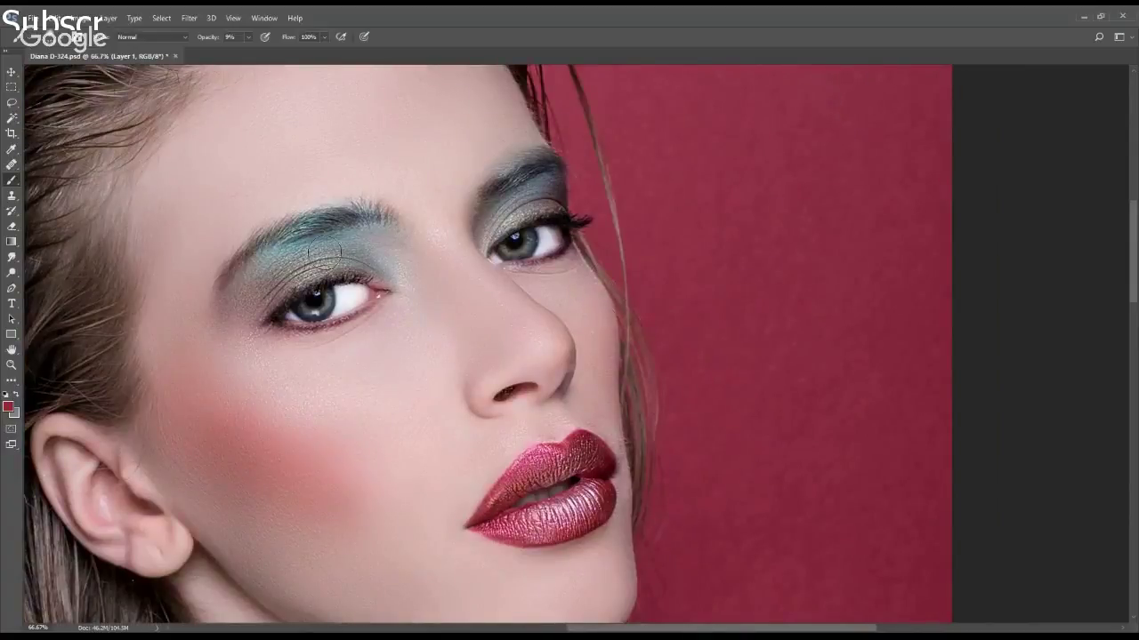
left_click_drag(549, 200, 504, 212)
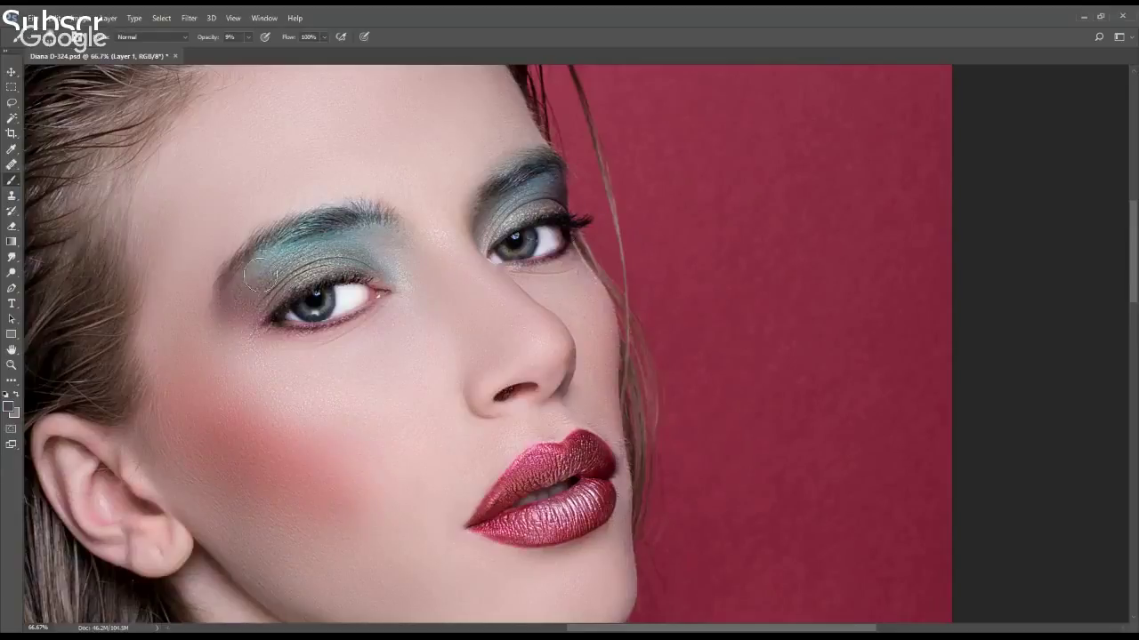
Zoom out to view the whole face and switch to the Clone Stamp tool
key("ctrl+minus")
key("ctrl+minus")
scroll(409, 312, "up", 5)
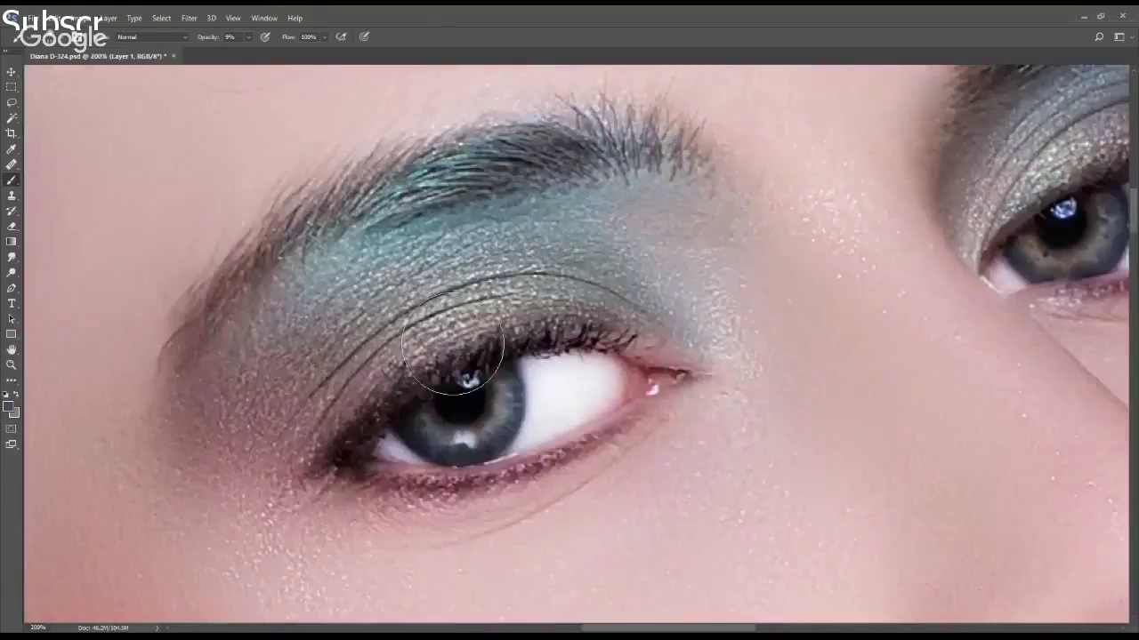
key("p")
scroll(409, 311, "up", 1)
key("s")
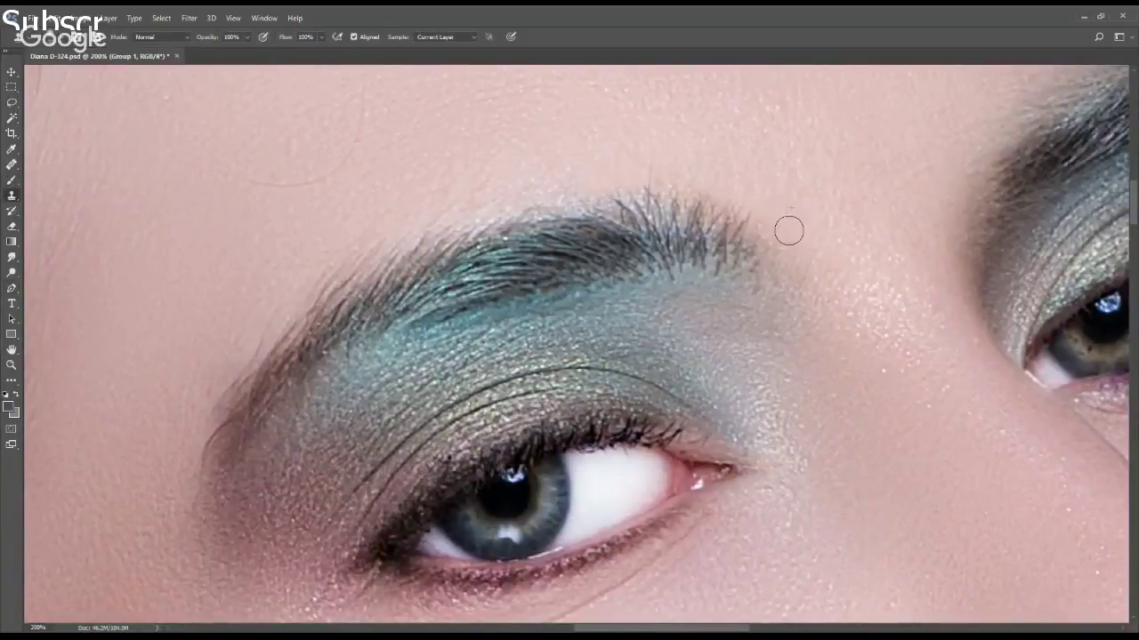
Save the document with Ctrl+S and gather the retouching layers into Group 1
scroll(662, 320, "down", 3)
scroll(667, 325, "down", 1)
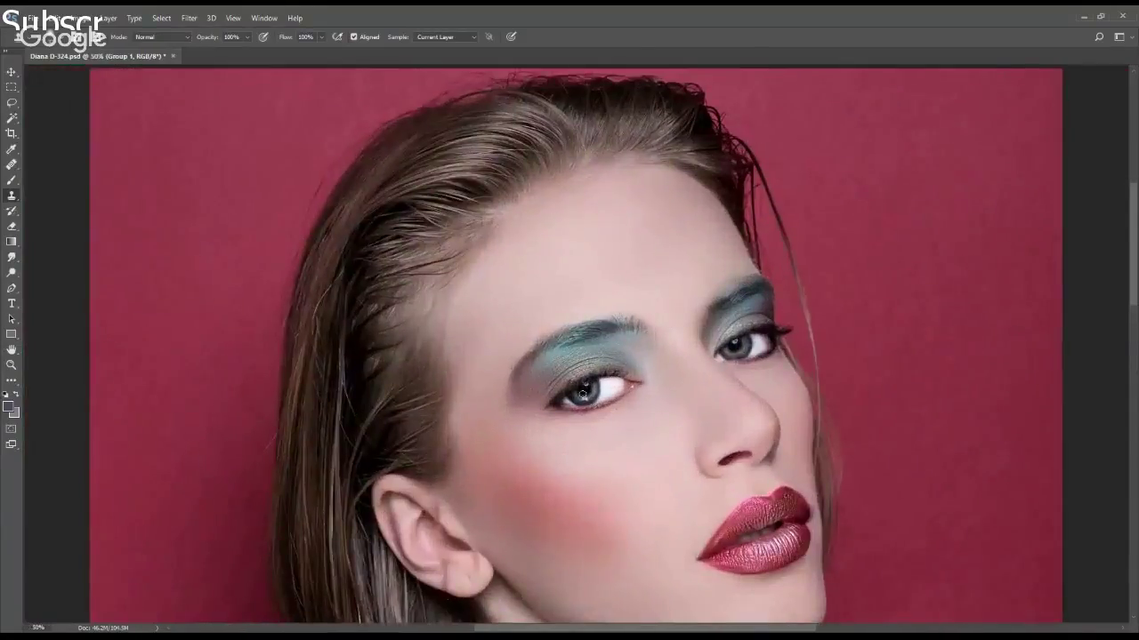
scroll(583, 390, "down", 1)
scroll(611, 410, "up", 1)
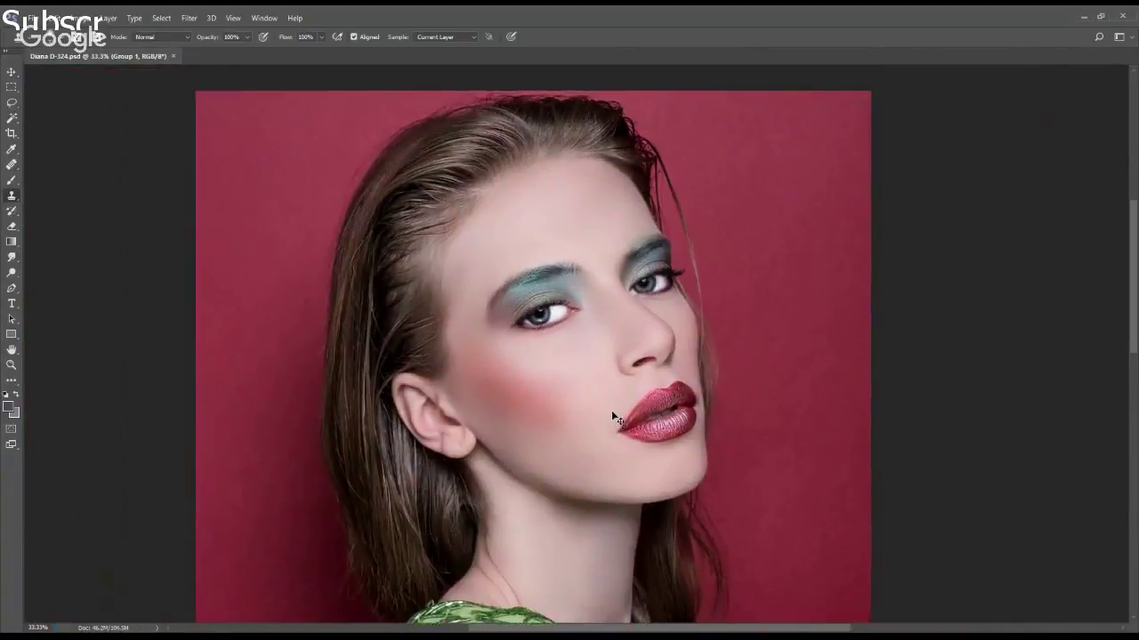
scroll(658, 355, "up", 2)
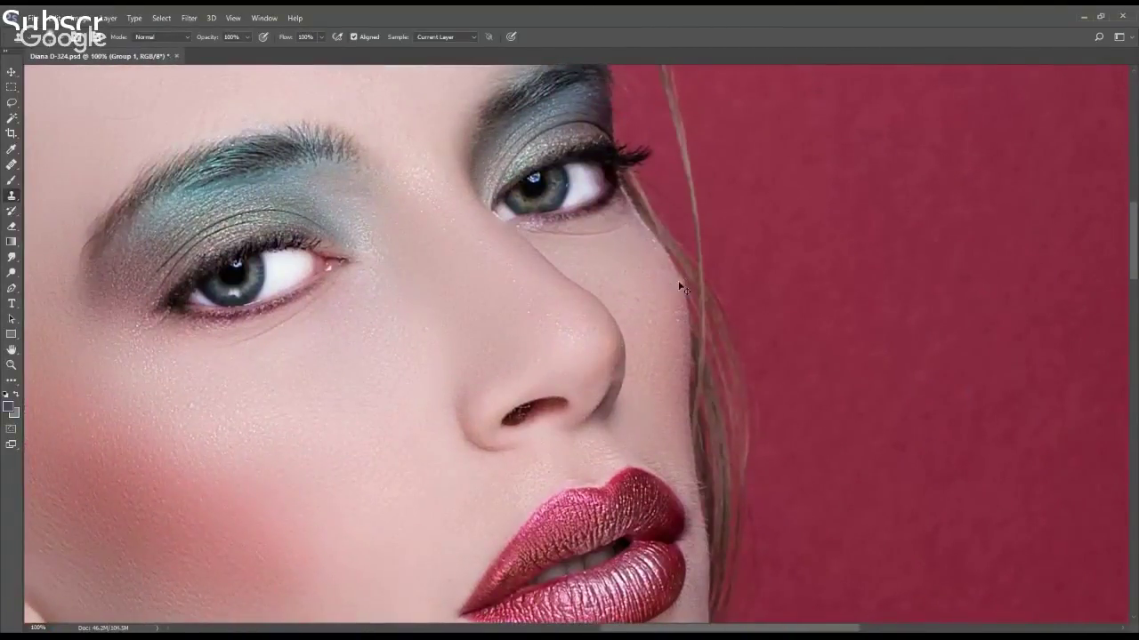
scroll(678, 287, "down", 5)
key("ctrl+s")
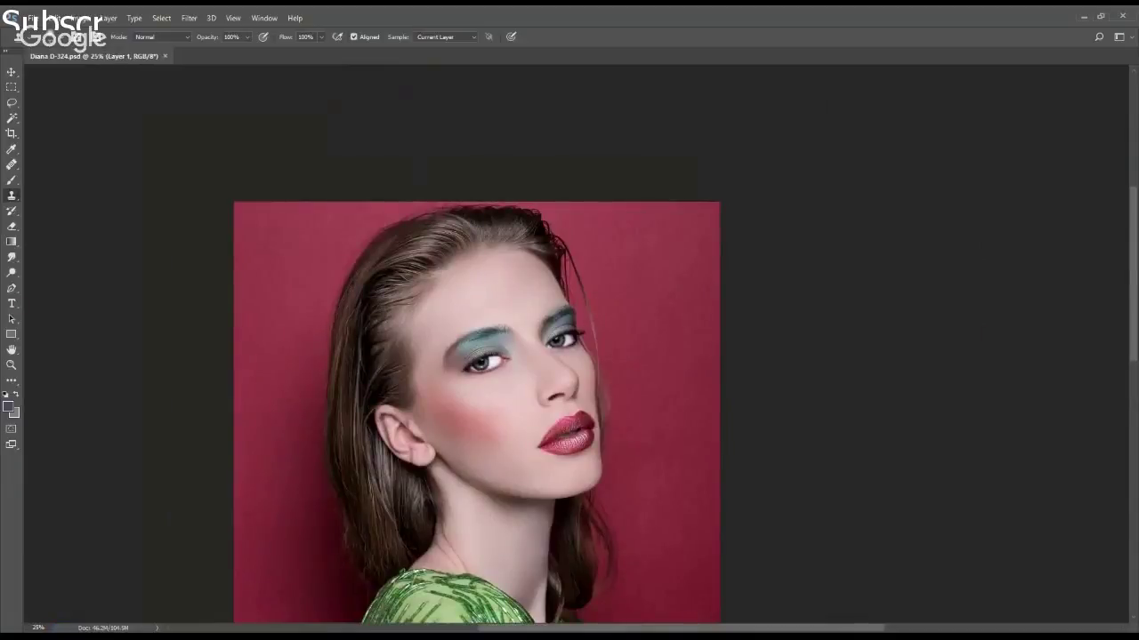
key("ctrl+z")
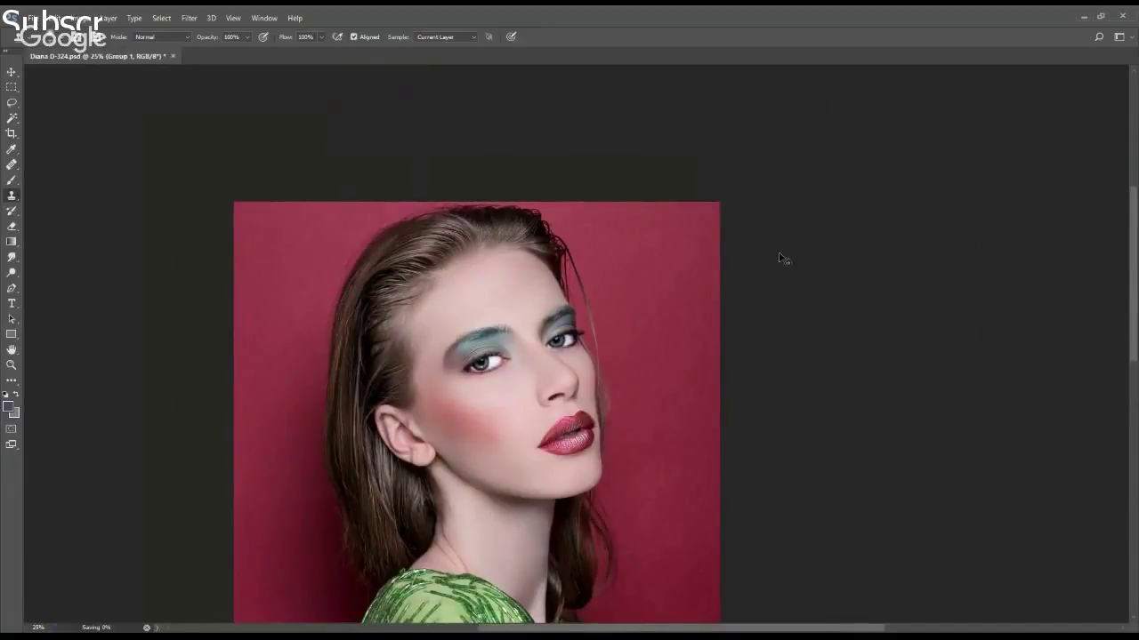
Duplicate Group 1, apply the stylized sharpening filter to the copy, save, and zoom in to inspect
key("ctrl+j")
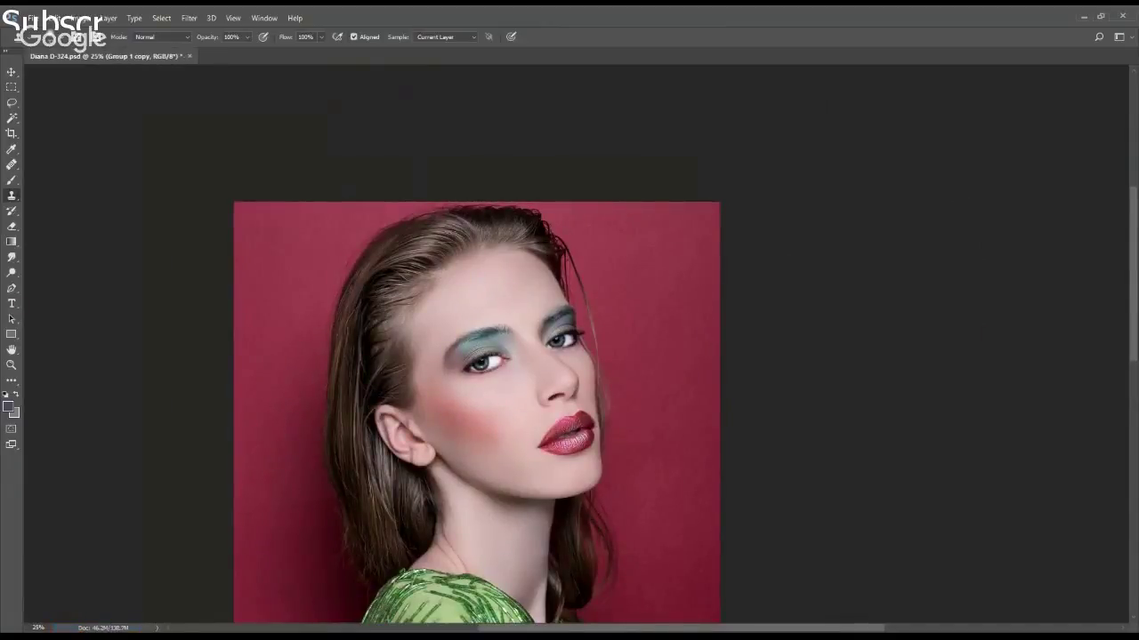
key("ctrl+alt+shift+b")
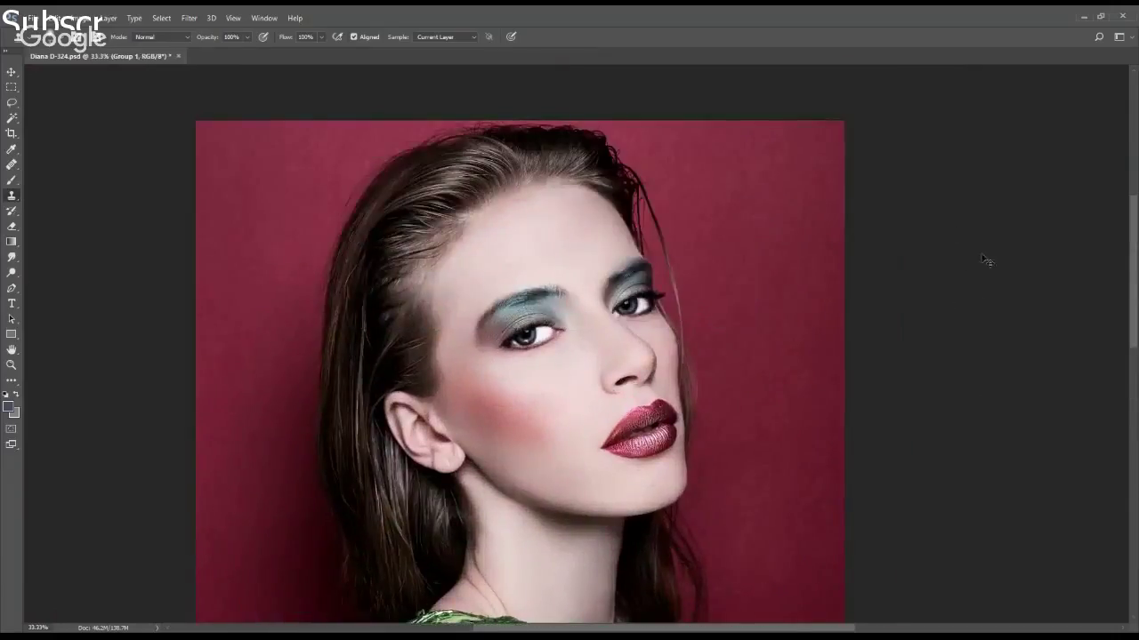
key("ctrl+j")
key("ctrl+s")
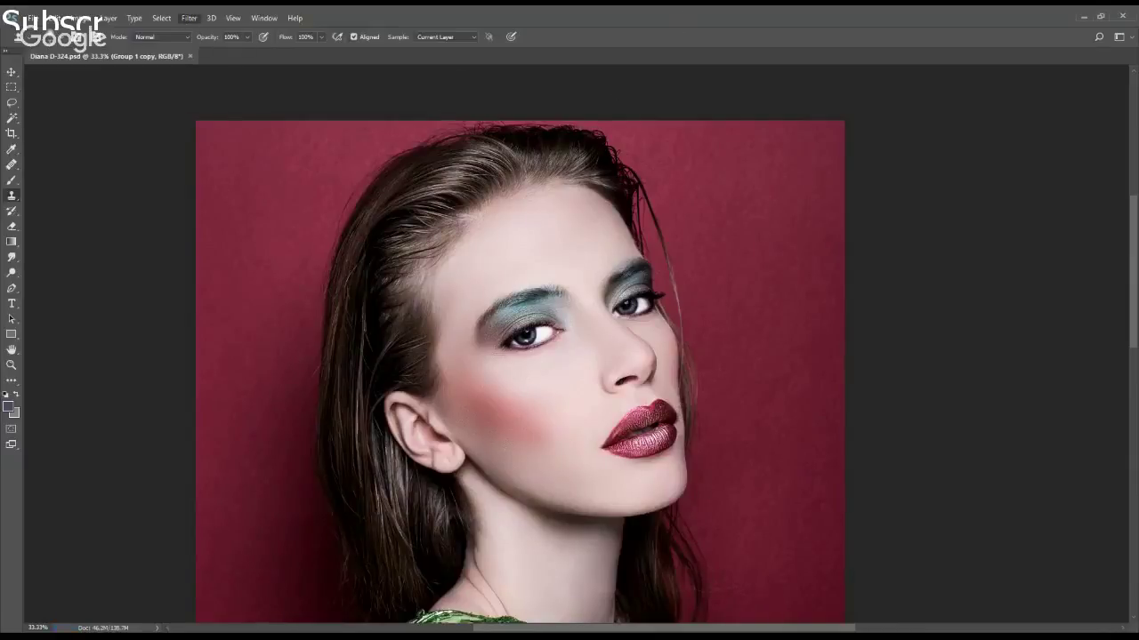
key("space")
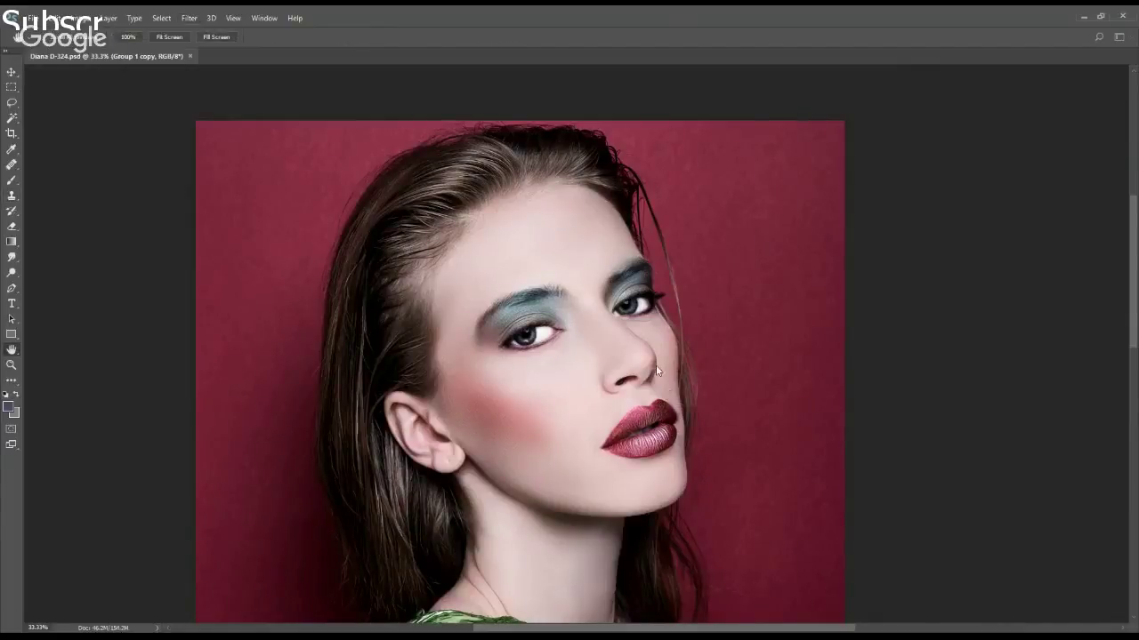
key("ctrl+plus")
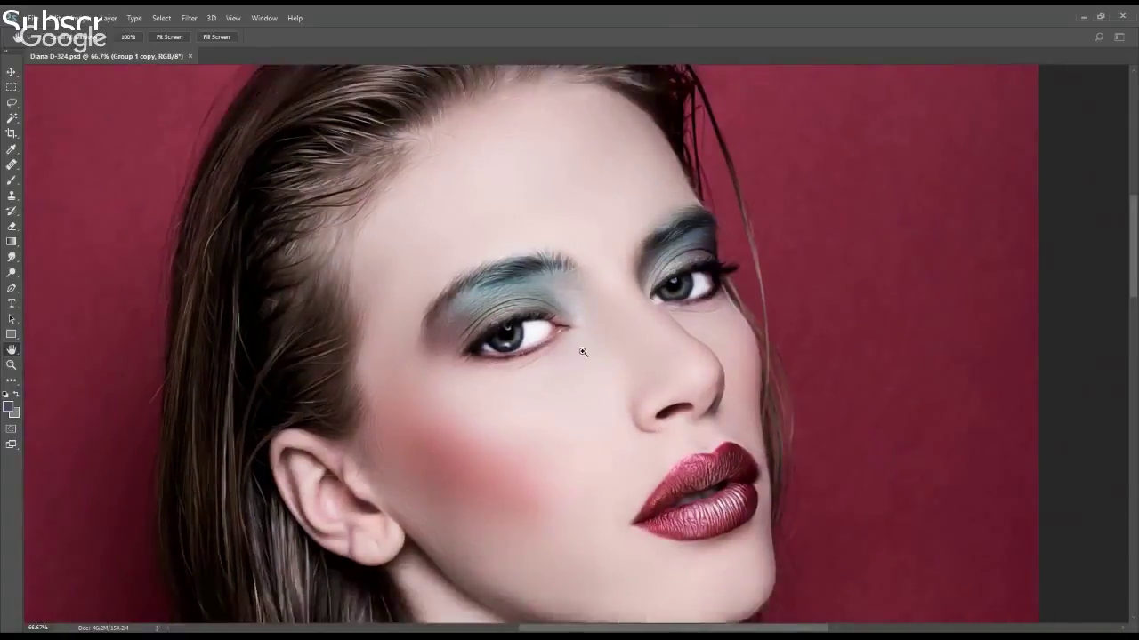
Frame the eyes, nose and lips at 66.7% zoom for mask painting
left_click(583, 352, "alt")
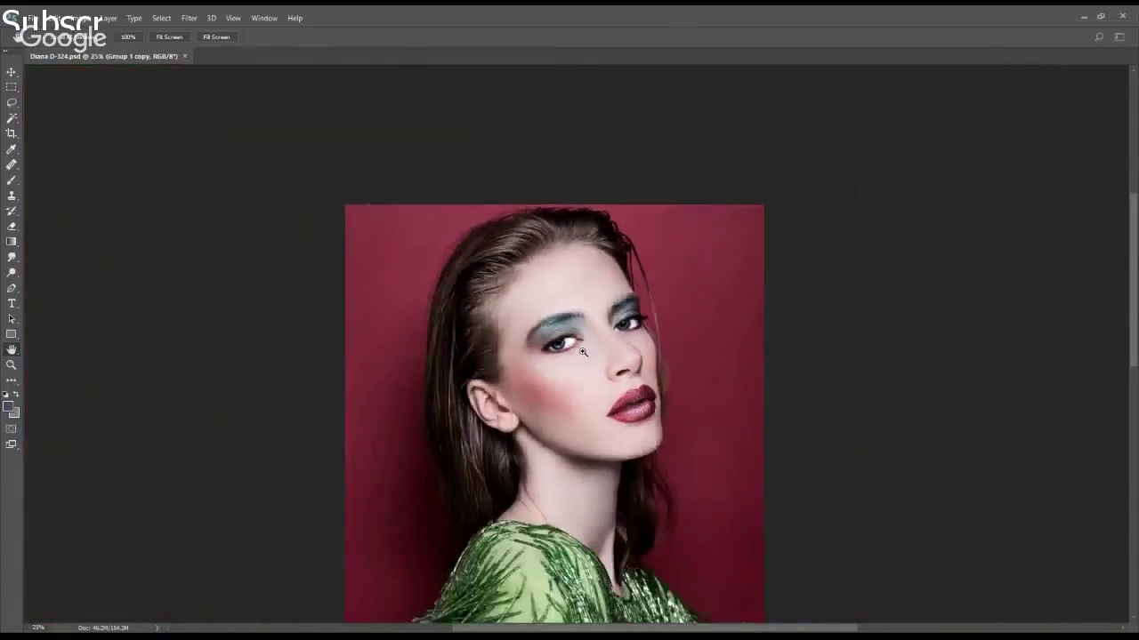
left_click(582, 352)
left_click_drag(649, 210, 526, 140)
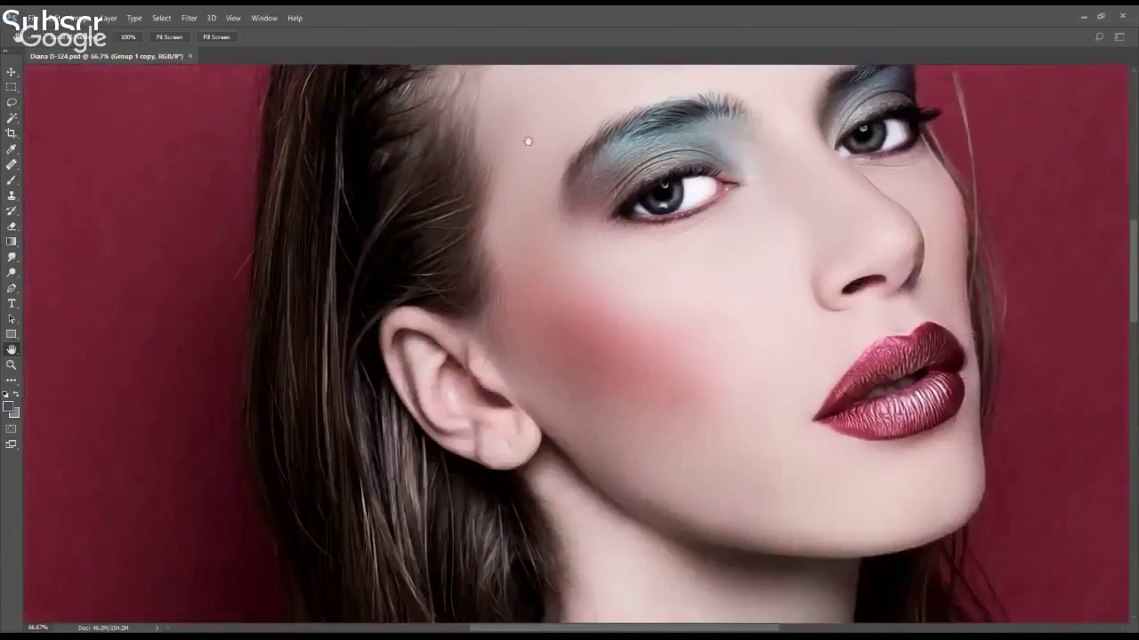
mouse_move(510, 489)
left_mouse_down()
mouse_move(640, 338)
mouse_move(547, 308)
left_mouse_up()
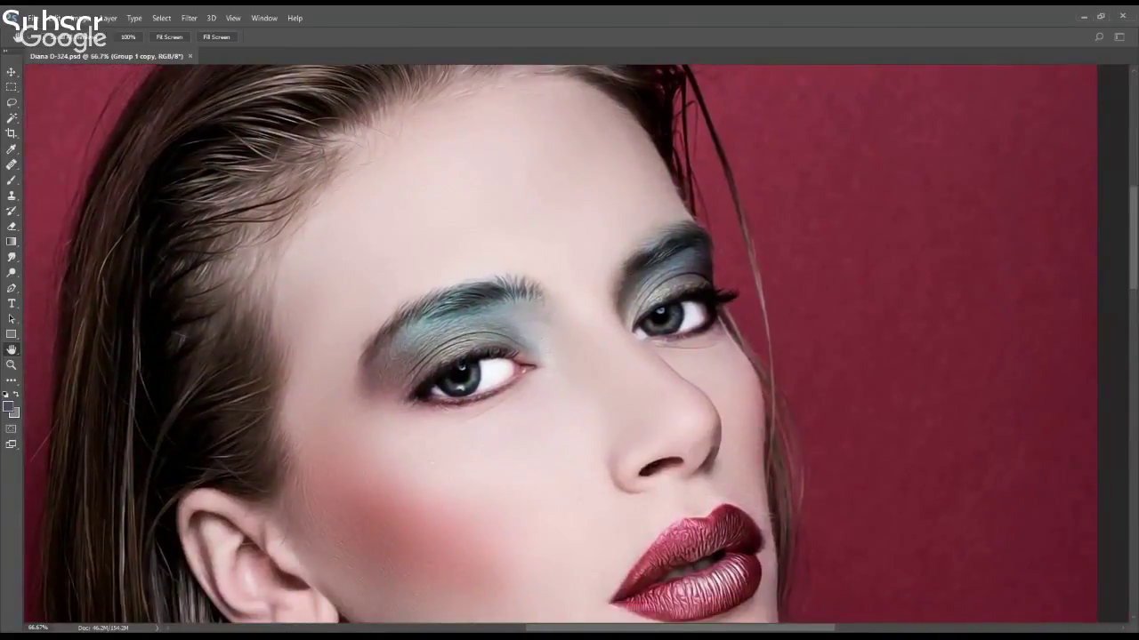
scroll(585, 272, "down", 2)
scroll(584, 273, "down", 2)
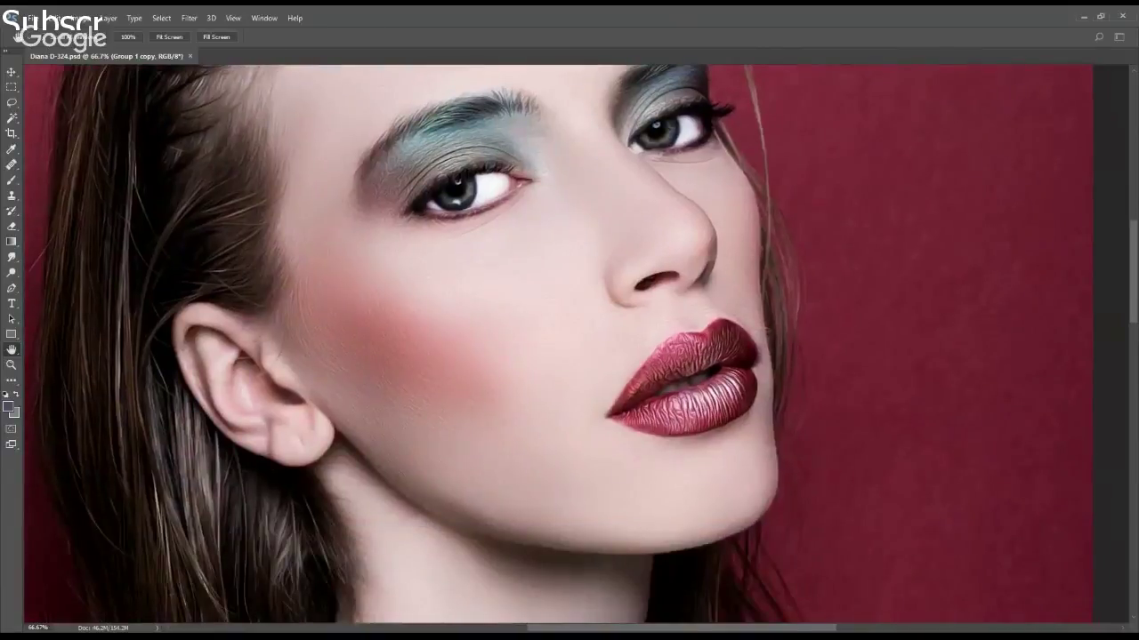
key("s")
key("ctrl+minus")
key("ctrl+minus")
key("ctrl+plus")
scroll(590, 280, "down", 3)
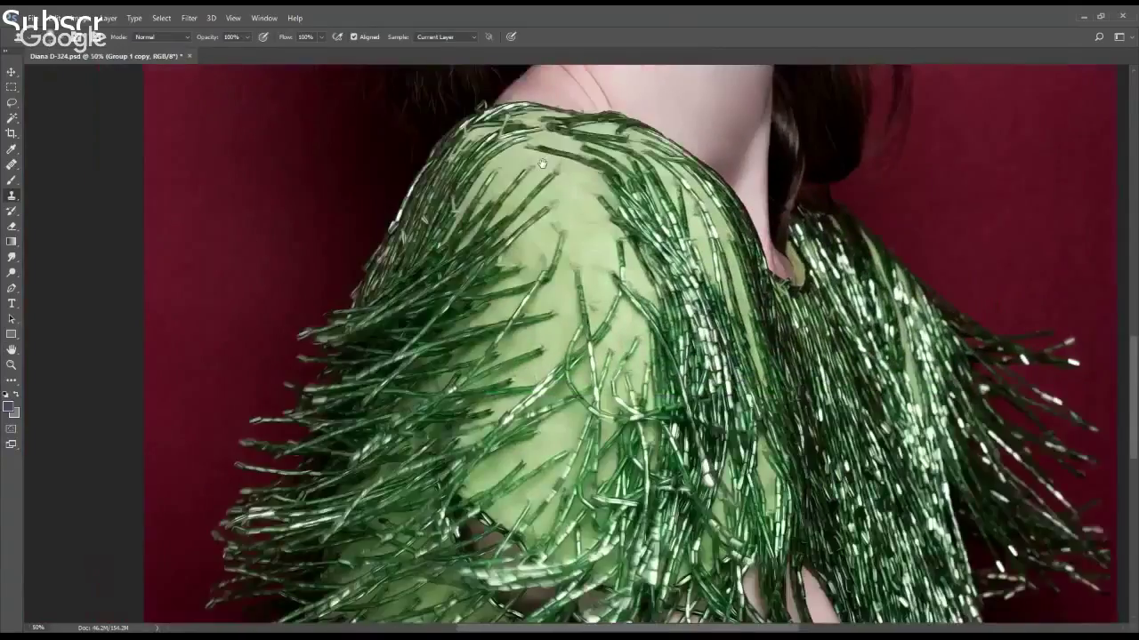
scroll(574, 400, "up", 3)
scroll(559, 527, "up", 5)
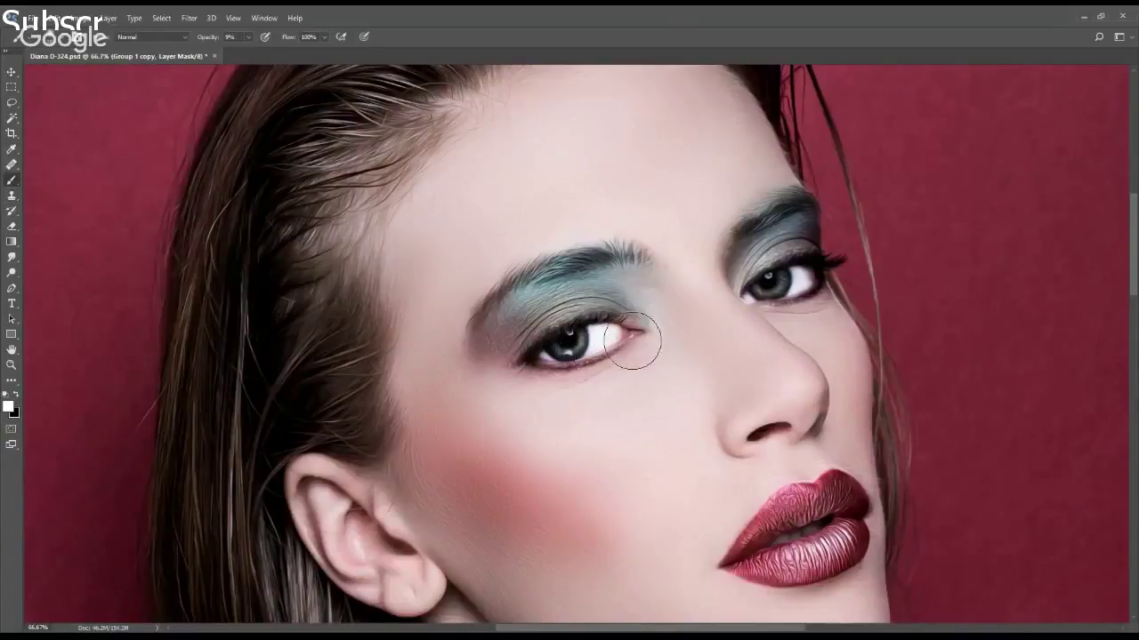
Paint black at 9% opacity on the Group 1 copy mask over the face, cheek and lips, then zoom out
key("x")
left_click_drag(806, 479, 854, 494)
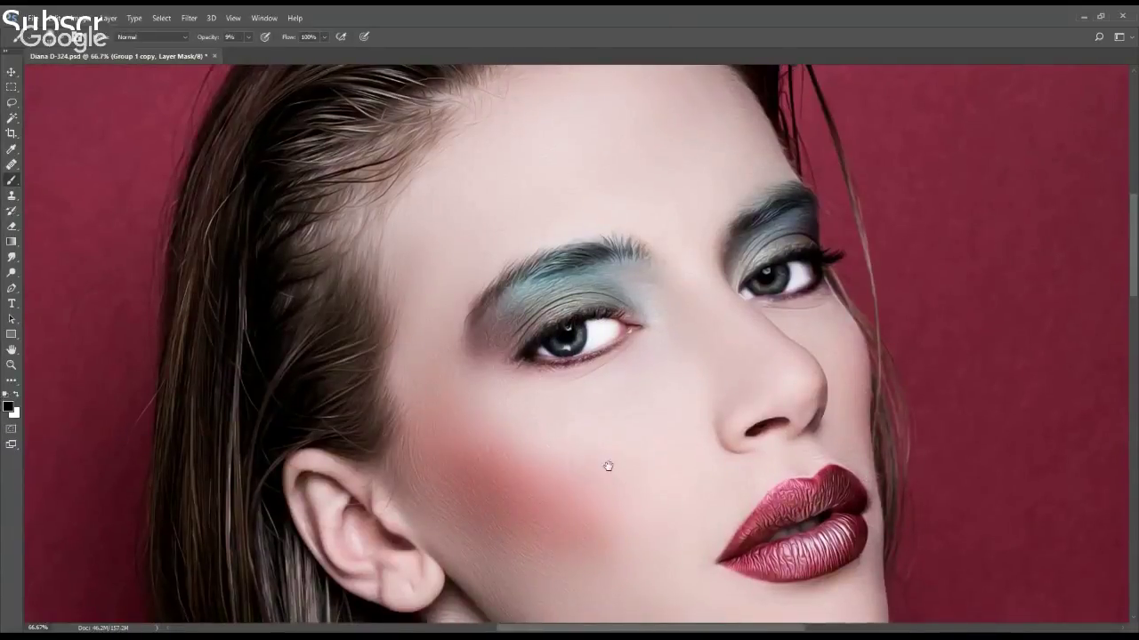
left_click_drag(610, 466, 535, 296)
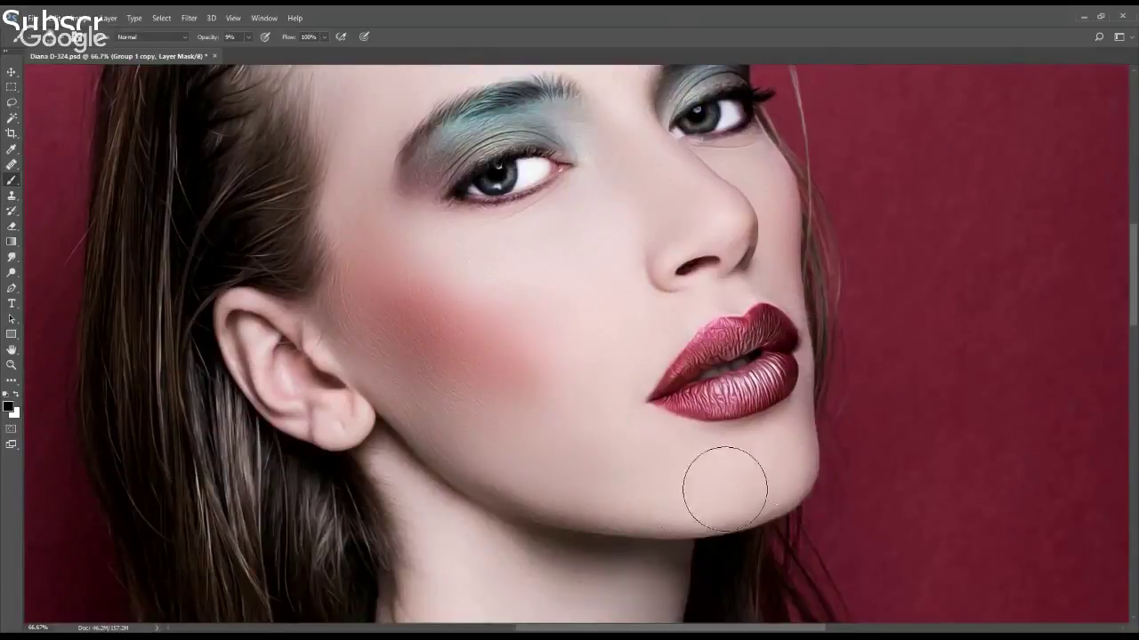
left_click_drag(505, 133, 519, 325)
scroll(575, 439, "up", 1)
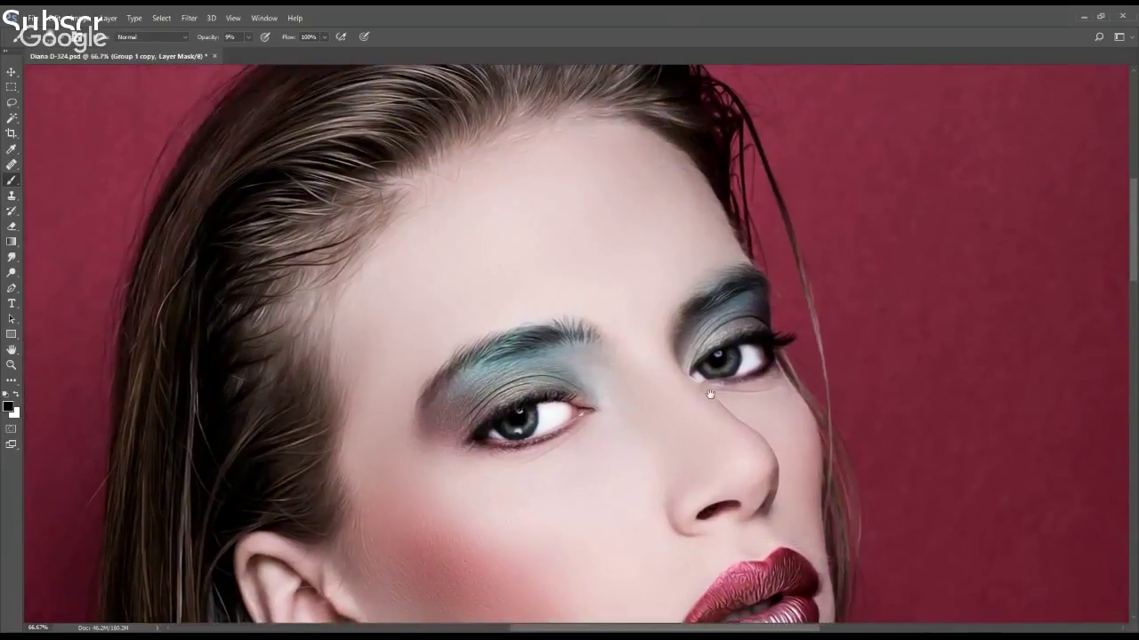
scroll(495, 279, "right", 2)
scroll(498, 355, "down", 5)
scroll(483, 374, "down", 4)
scroll(533, 347, "down", 6)
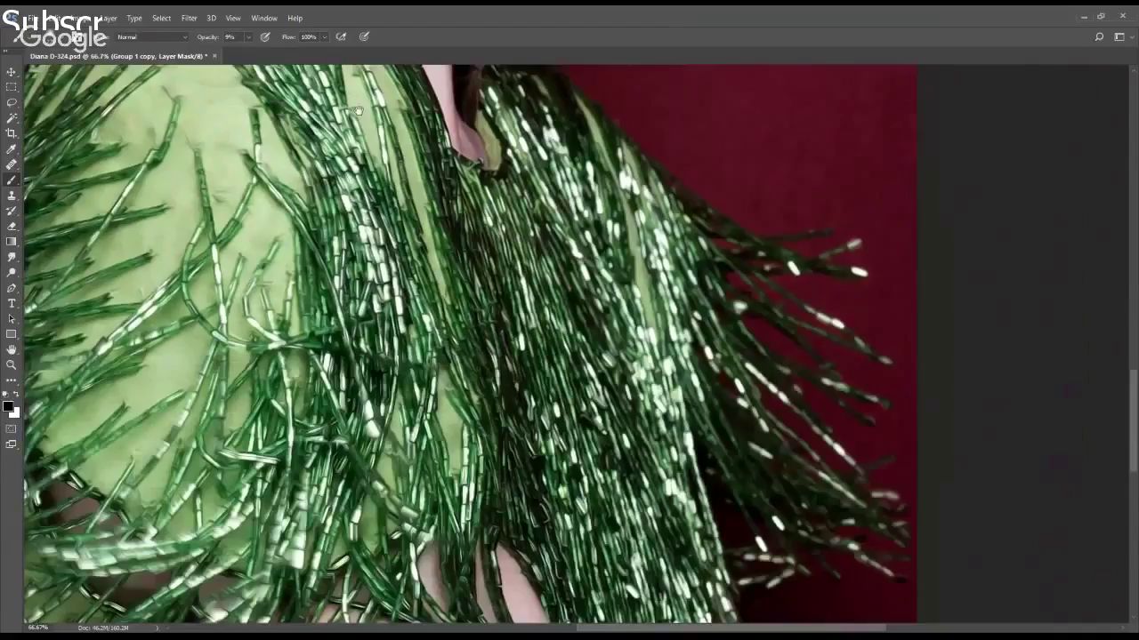
scroll(574, 315, "down", 5)
scroll(369, 220, "up", 15)
scroll(491, 330, "down", 2)
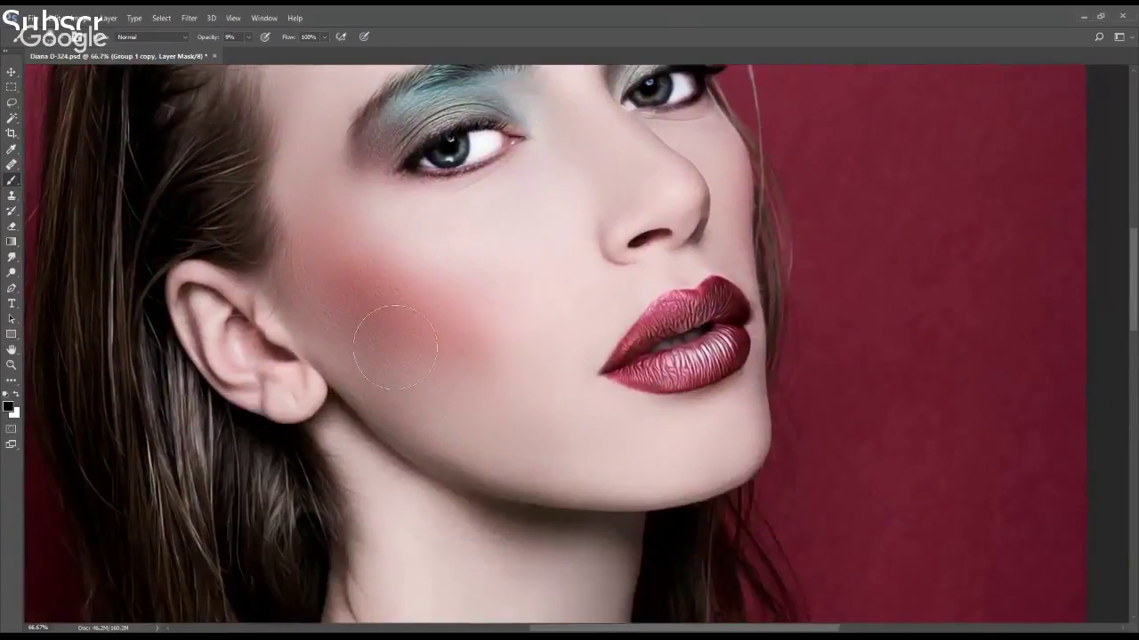
left_click_drag(509, 351, 785, 597)
scroll(784, 598, "up", 1)
scroll(597, 356, "down", 10)
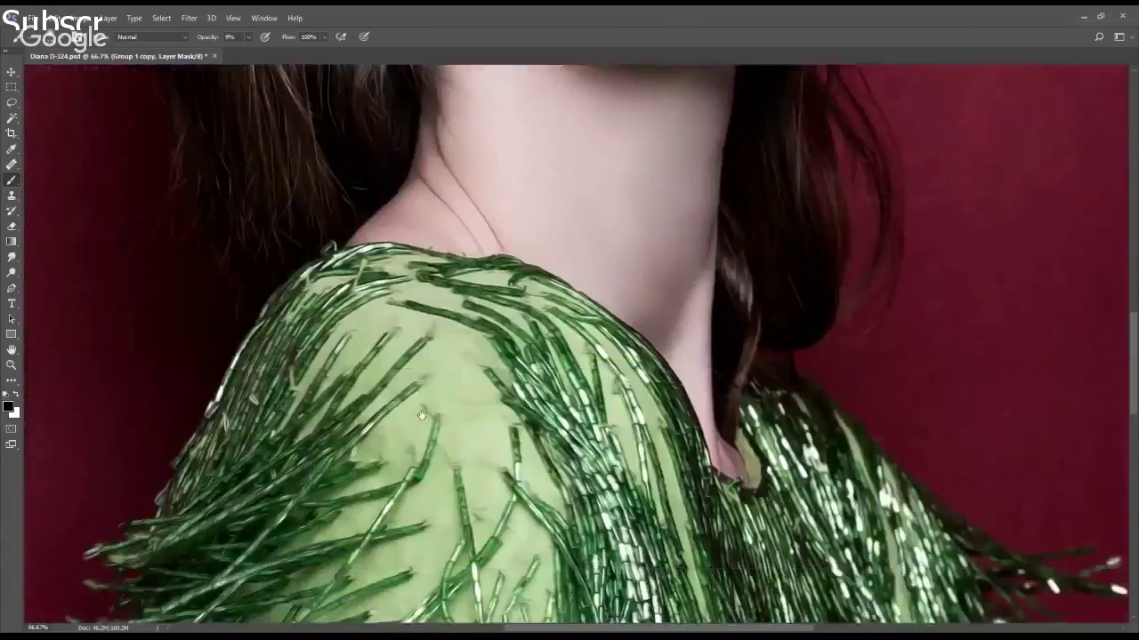
scroll(597, 356, "up", 10)
key("ctrl+minus")
key("ctrl+minus")
key("ctrl+minus")
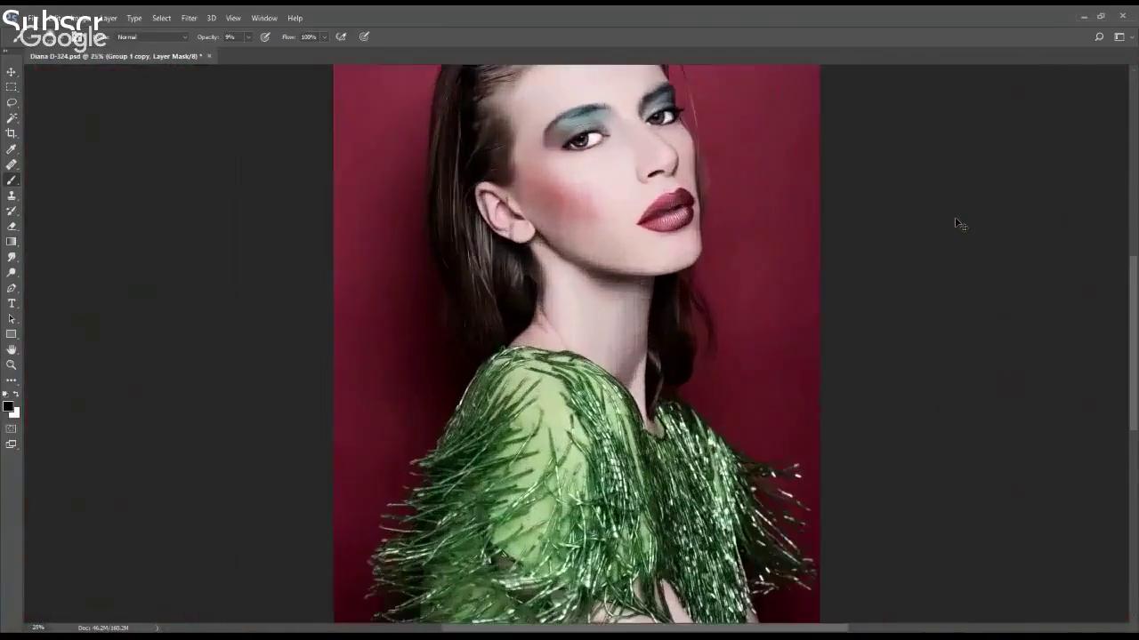
Merge Group 1 copy into Group 1, then review the finished painterly portrait
key("alt+bracketleft")
scroll(573, 339, "up", 3)
scroll(613, 447, "up", 1)
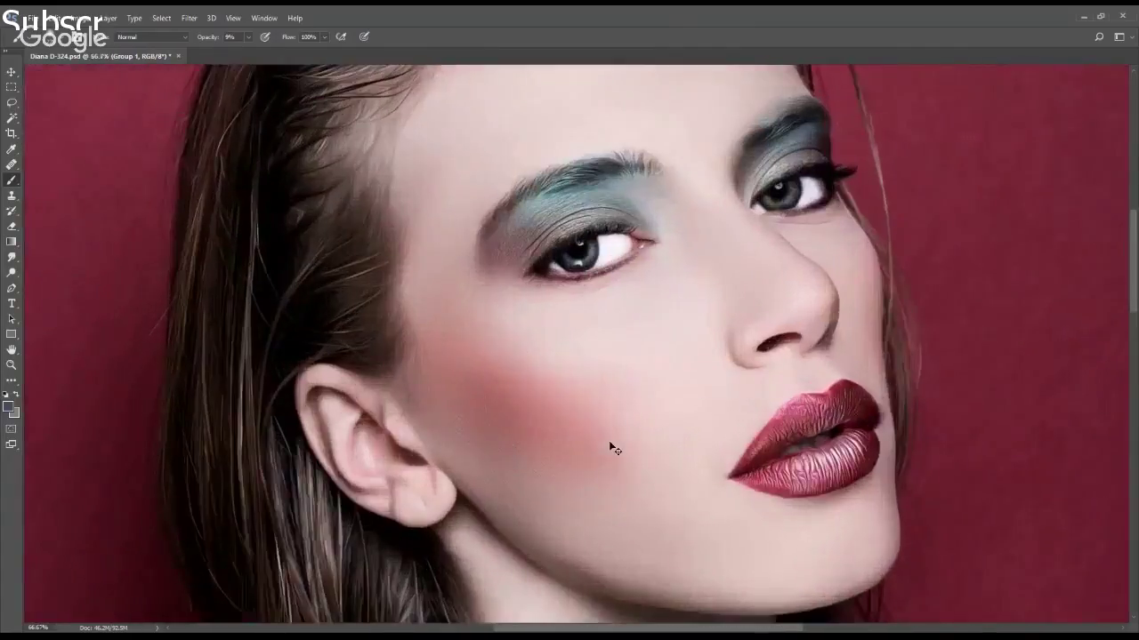
scroll(612, 447, "down", 5)
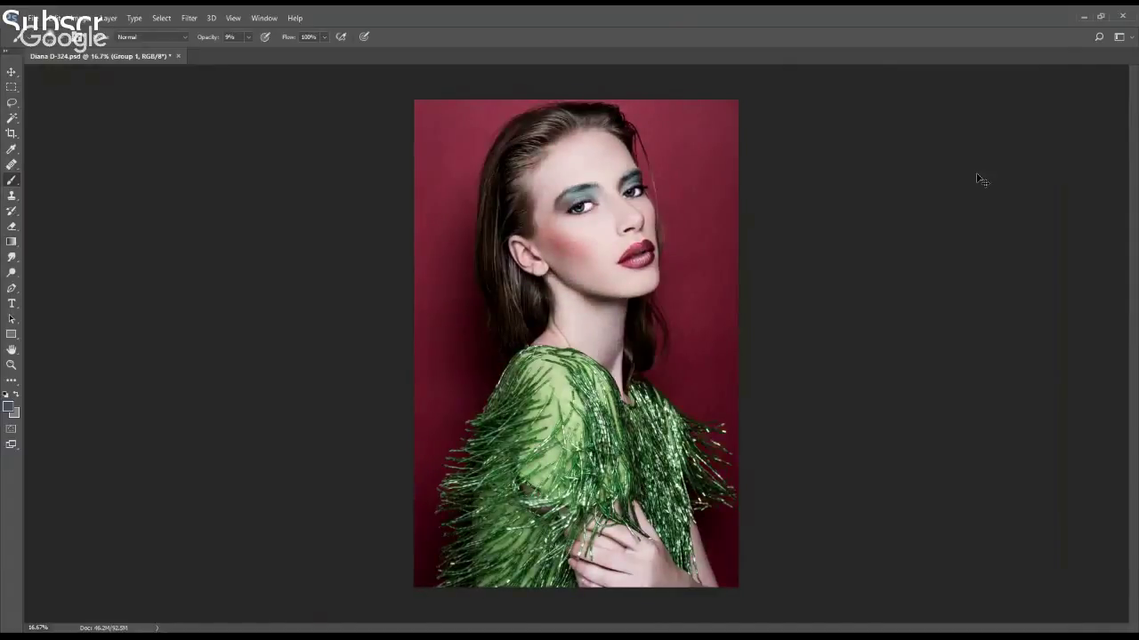
scroll(978, 179, "up", 2)
scroll(622, 381, "up", 1)
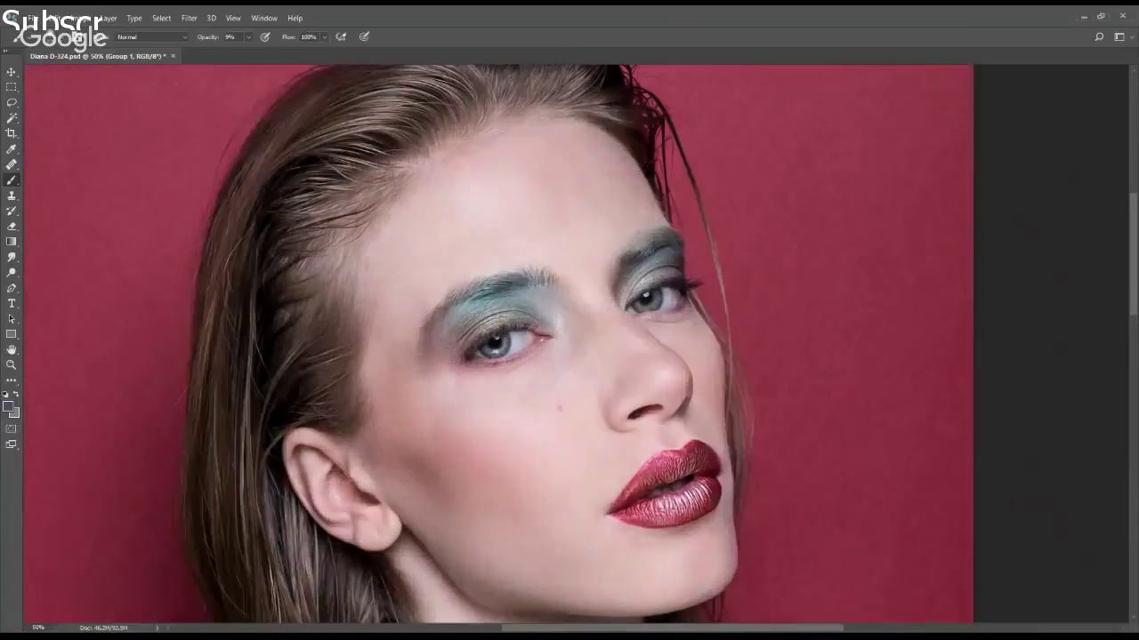
scroll(583, 356, "down", 1)
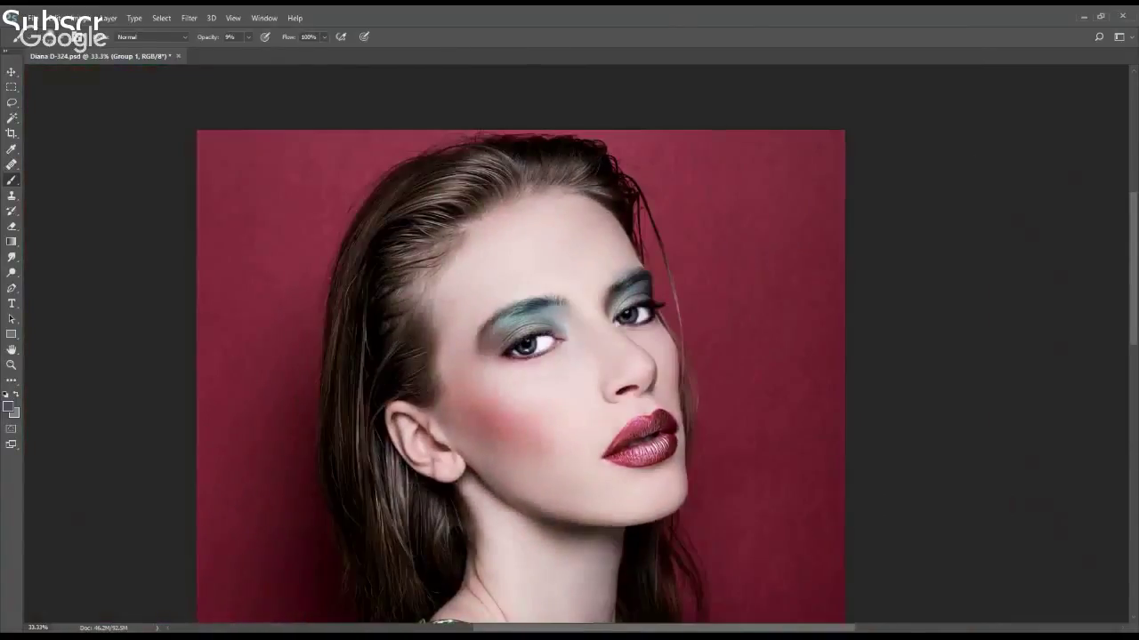